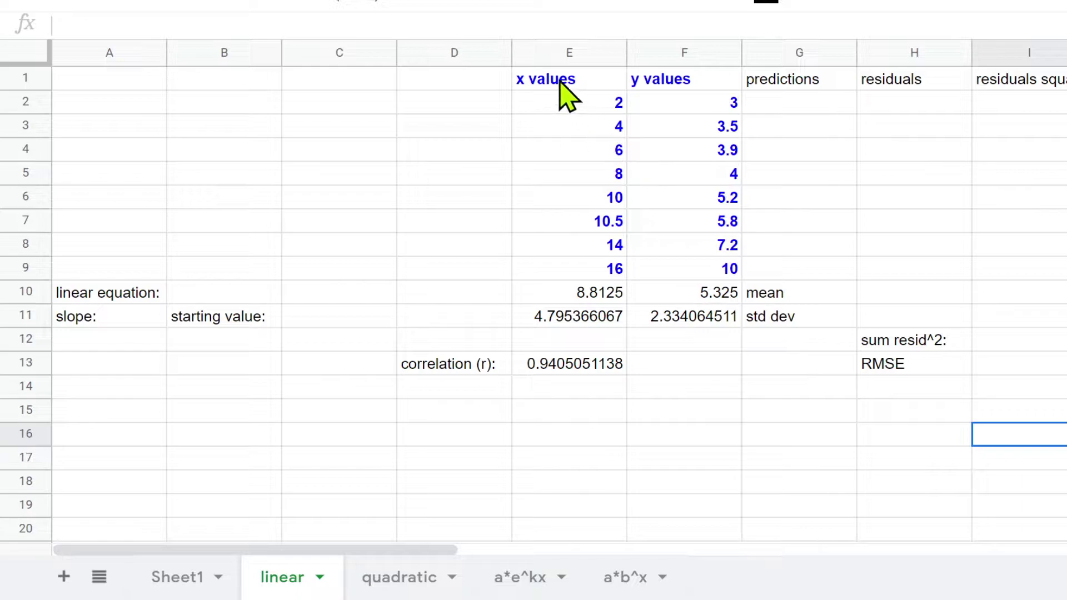
Highlight the x and y value data in columns E and F
{"action": "left_click_drag", "start_coordinate": [560, 84], "coordinate": [721, 283]}
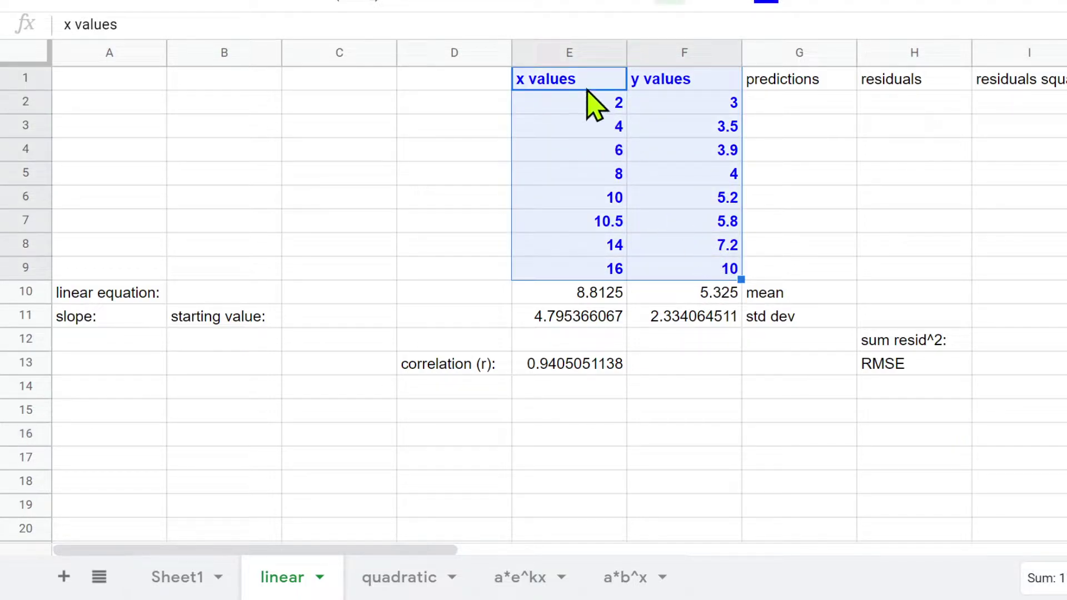
{"action": "left_click", "coordinate": [577, 89]}
{"action": "left_click_drag", "start_coordinate": [577, 89], "coordinate": [696, 275]}
{"action": "left_click", "coordinate": [695, 272]}
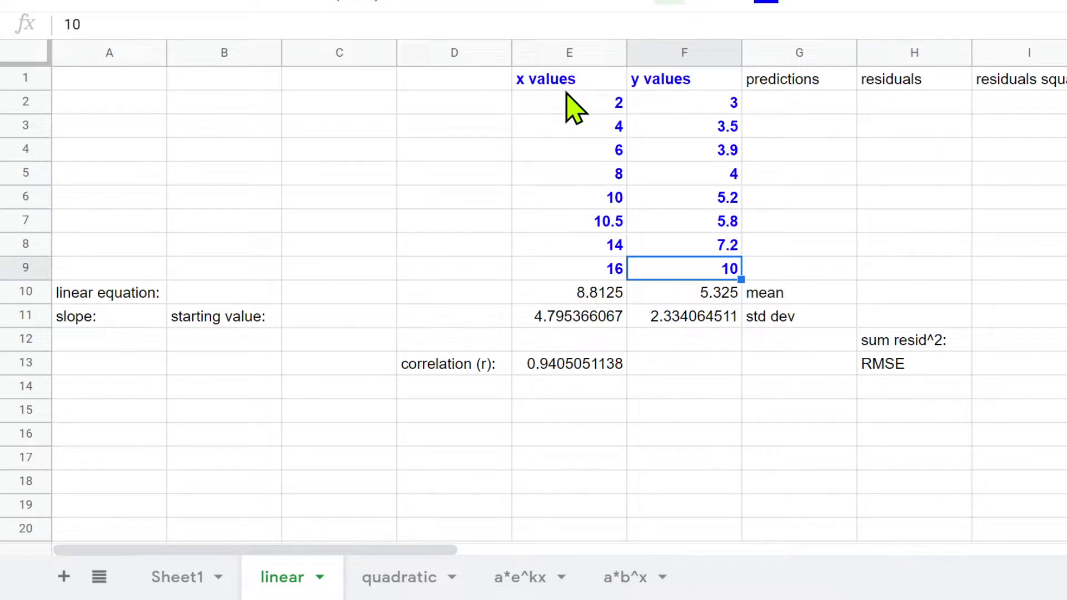
Review the slope and starting value labels, then clear the mean and std dev values in E10:F11
{"action": "left_click", "coordinate": [102, 303]}
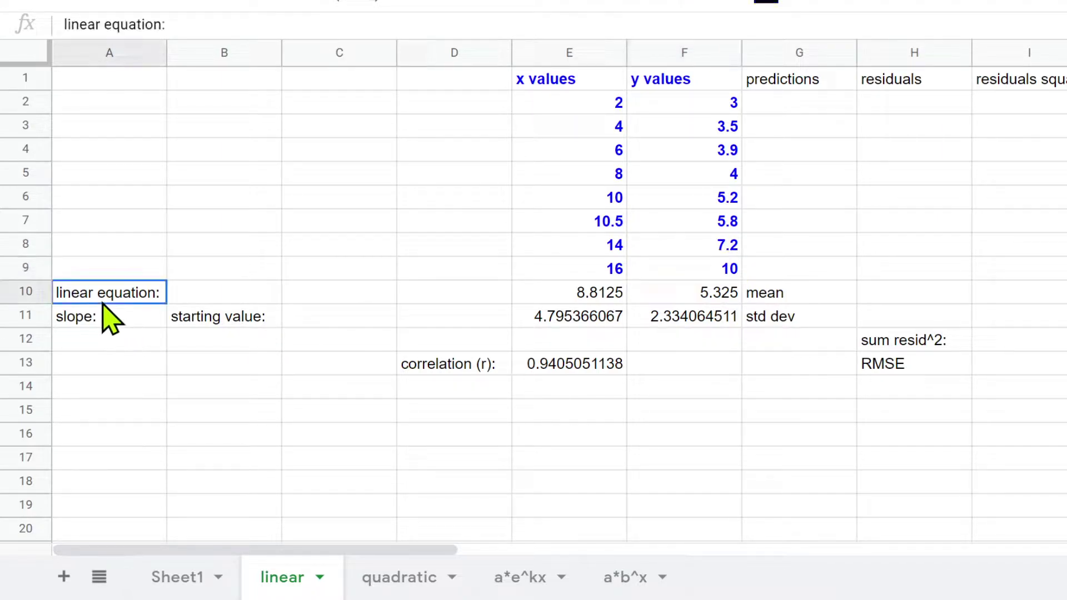
{"action": "left_click_drag", "start_coordinate": [102, 303], "coordinate": [235, 343]}
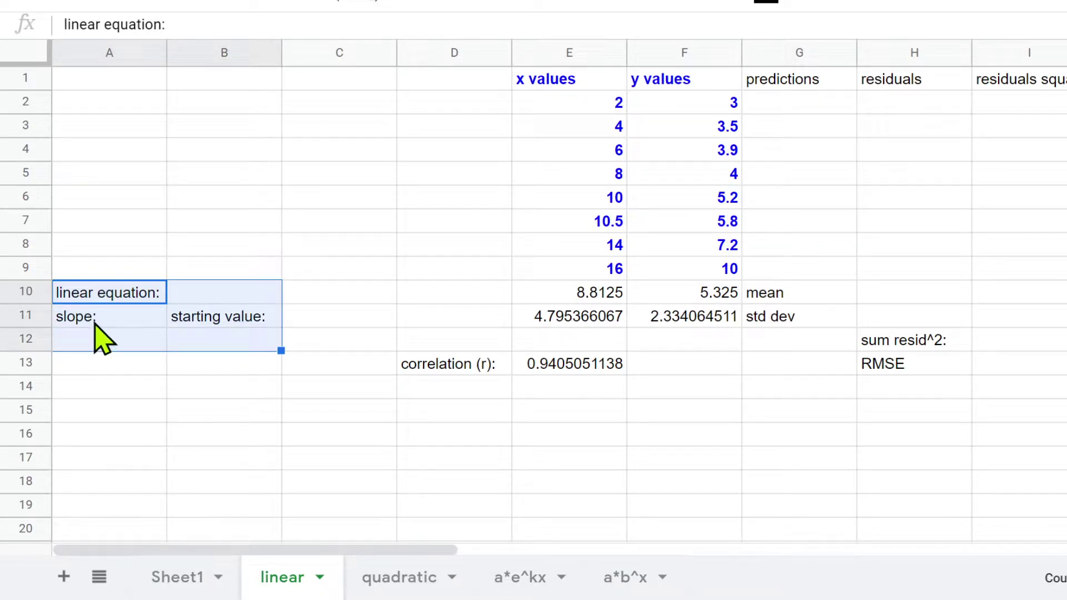
{"action": "left_click", "coordinate": [95, 324]}
{"action": "left_click", "coordinate": [229, 327]}
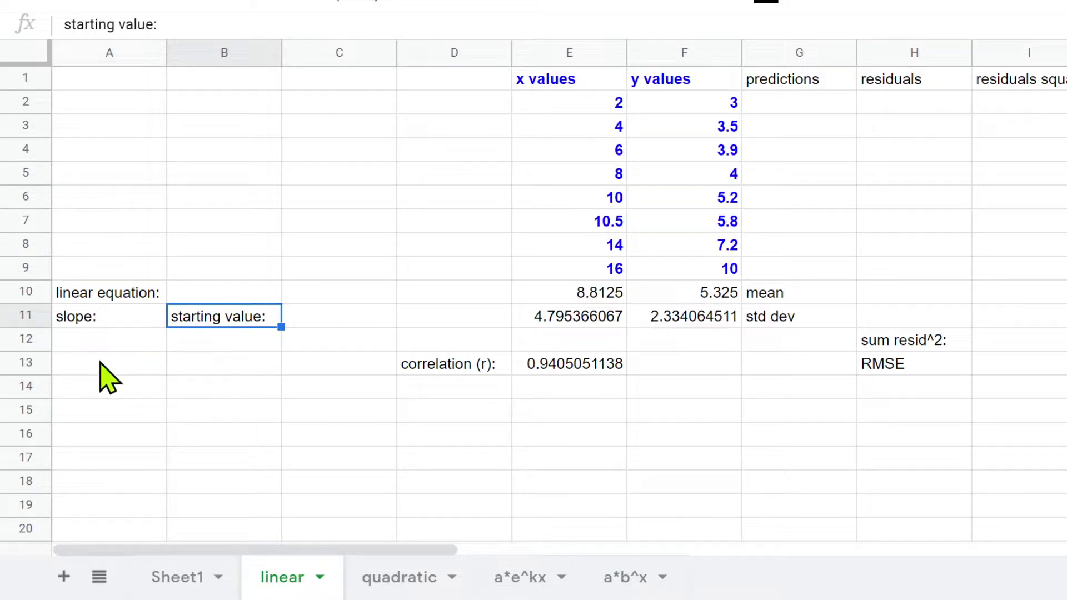
{"action": "left_click_drag", "start_coordinate": [105, 340], "coordinate": [272, 345]}
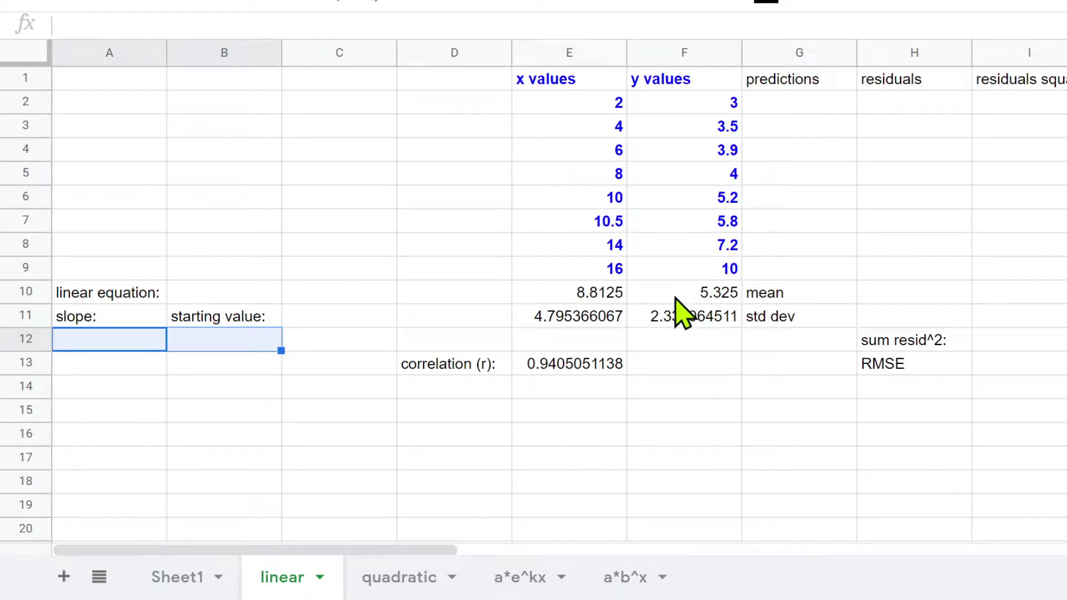
{"action": "left_click_drag", "start_coordinate": [583, 298], "coordinate": [691, 317]}
{"action": "key", "text": "Delete"}
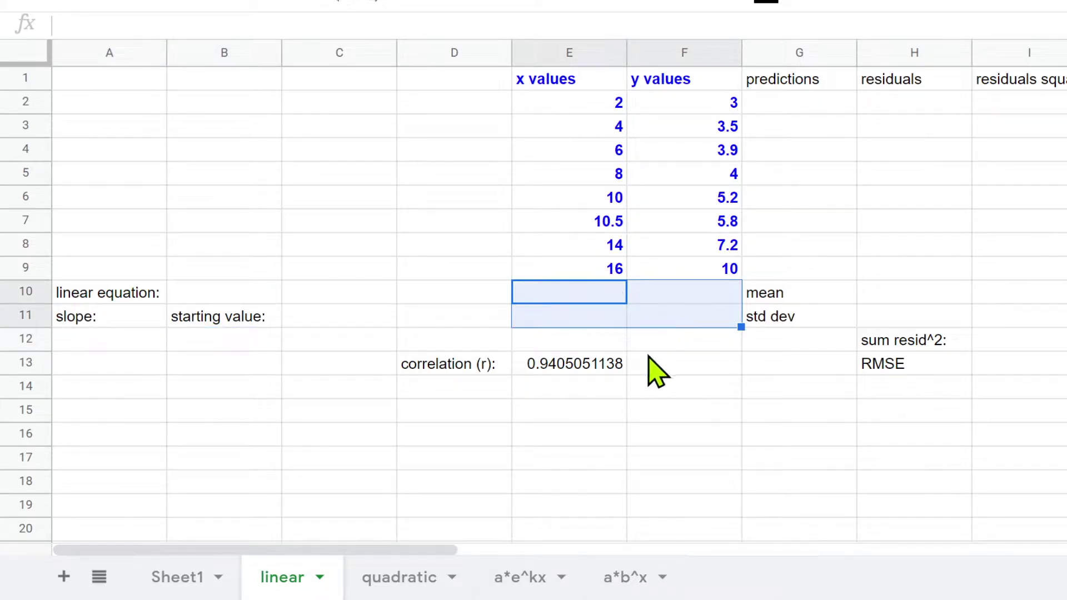
Enter =average(e2:e9) in E10 for the x mean of 8.8125
{"action": "left_click", "coordinate": [644, 340]}
{"action": "left_click", "coordinate": [588, 291]}
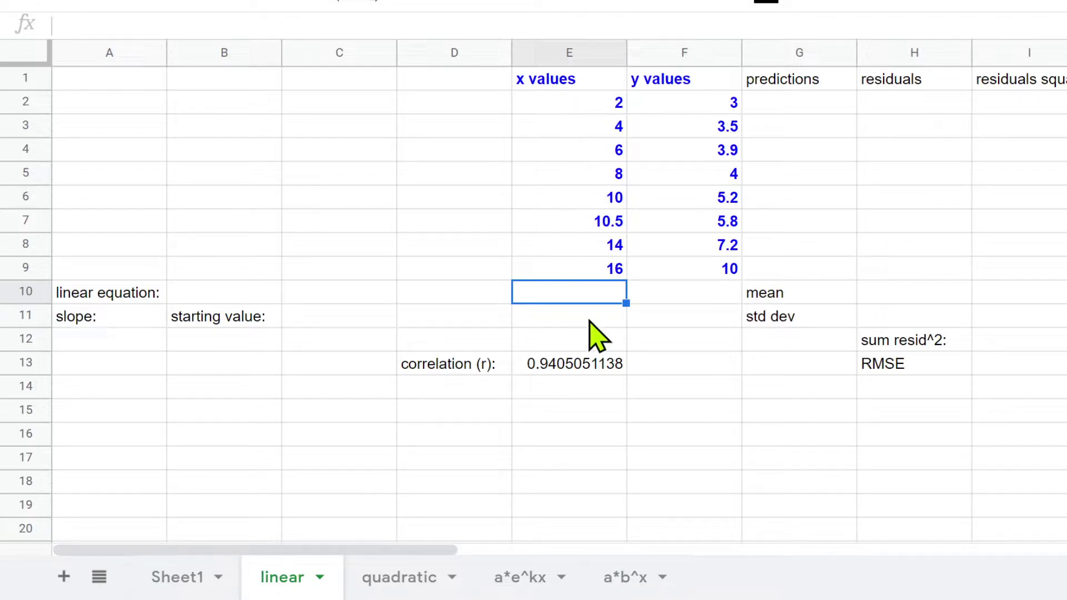
{"action": "type", "text": "="}
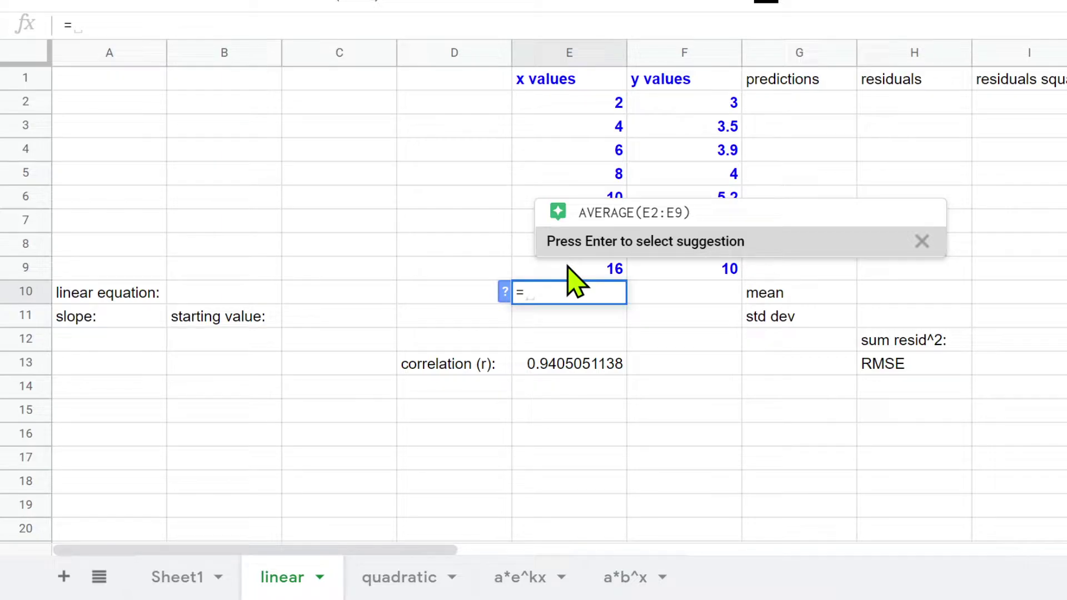
{"action": "type", "text": "average"}
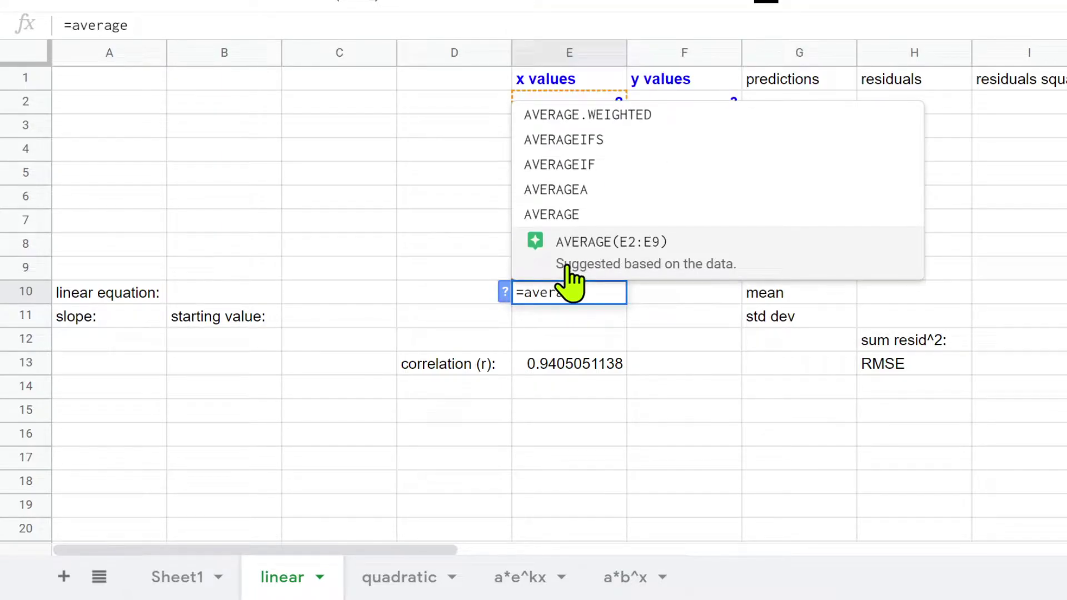
{"action": "type", "text": "("}
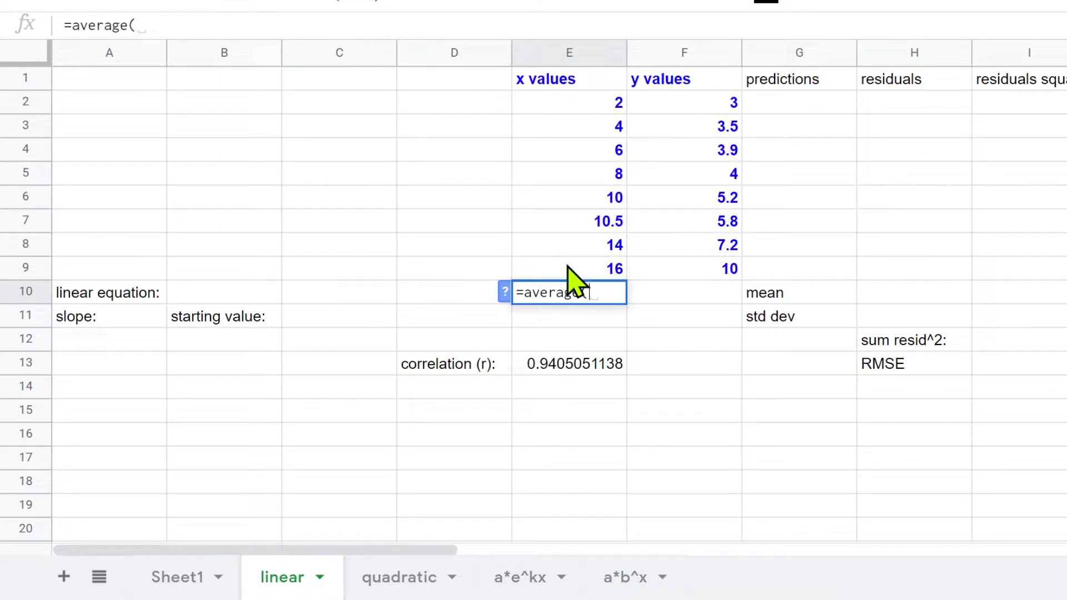
{"action": "type", "text": "e2:e9"}
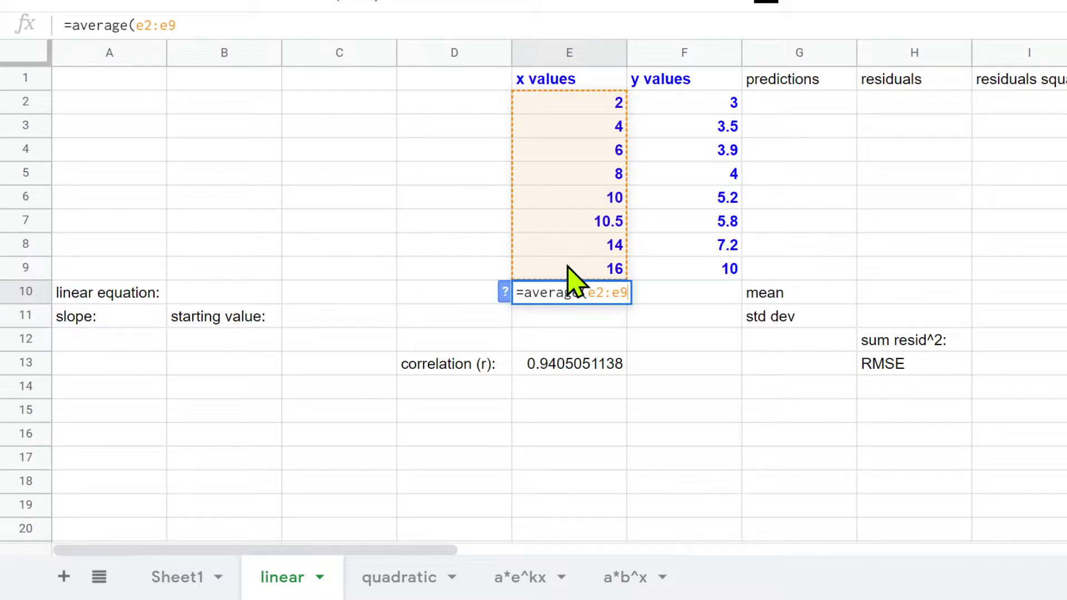
{"action": "type", "text": ")"}
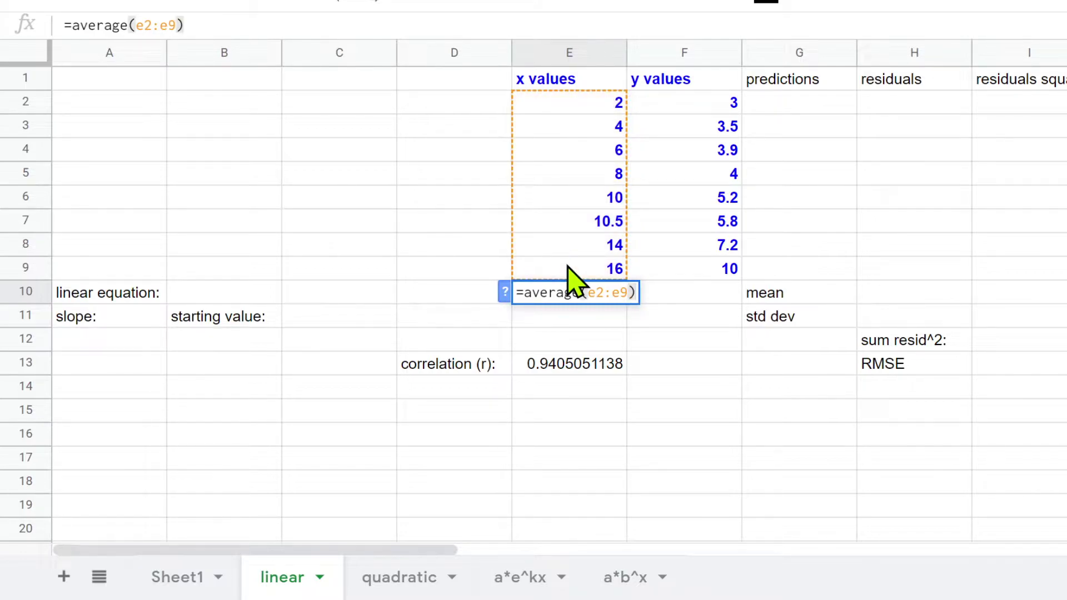
{"action": "key", "text": "Return"}
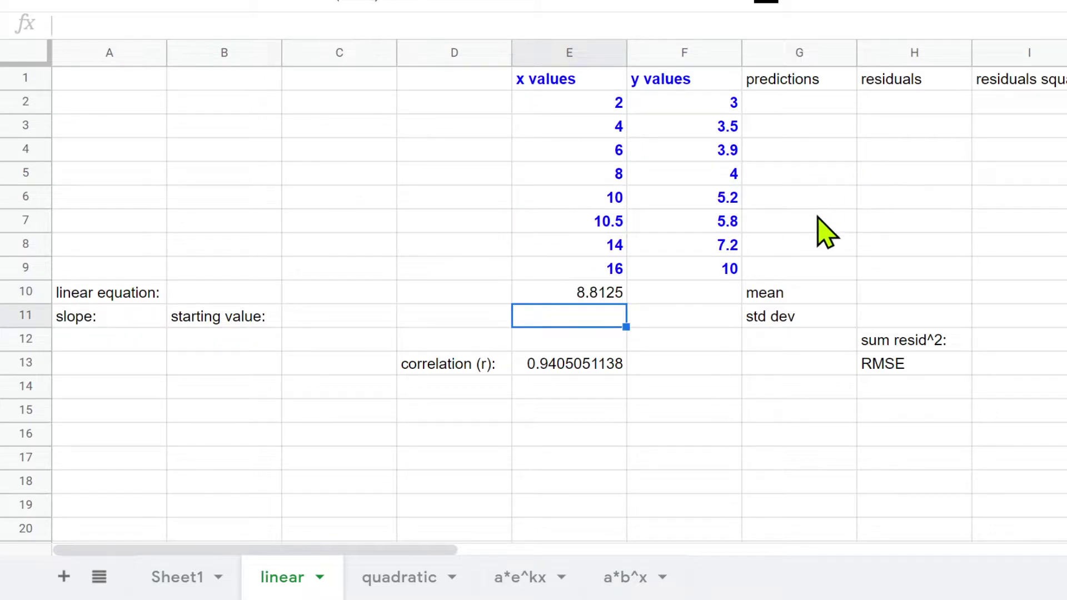
Copy the average formula into F10, giving the y mean 5.325 over F2:F9
{"action": "left_click", "coordinate": [613, 291]}
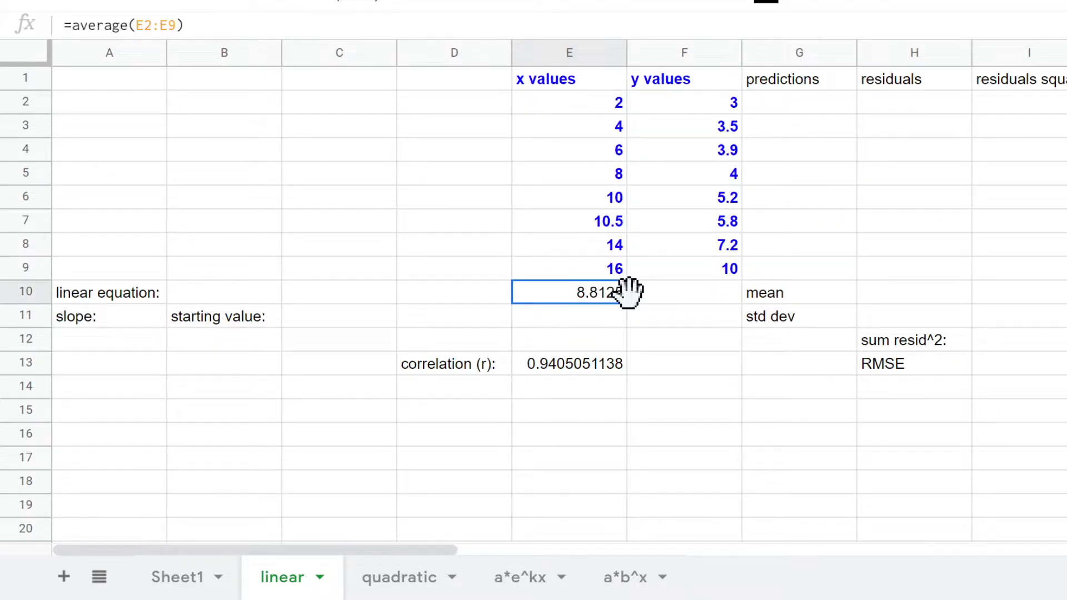
{"action": "key", "text": "ctrl+c"}
{"action": "left_click", "coordinate": [684, 298]}
{"action": "key", "text": "ctrl+v"}
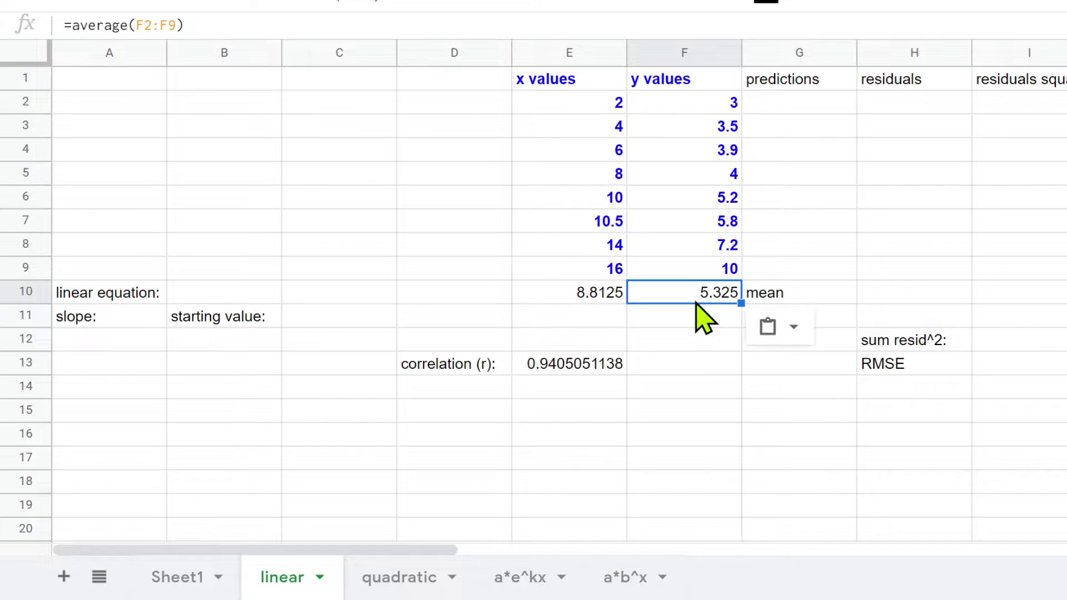
{"action": "double_click", "coordinate": [696, 302]}
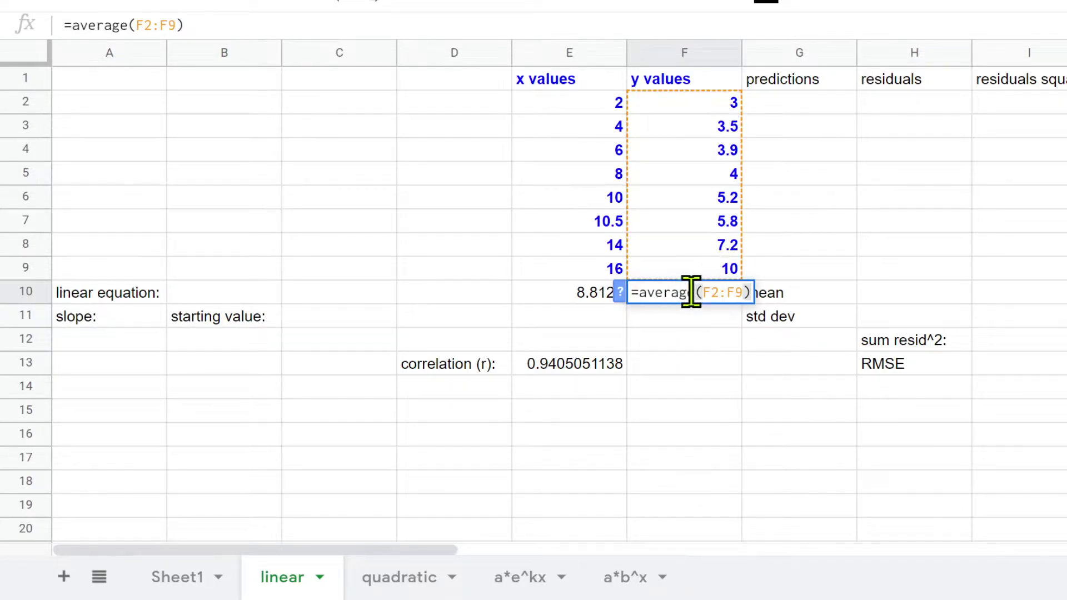
{"action": "left_click", "coordinate": [710, 345]}
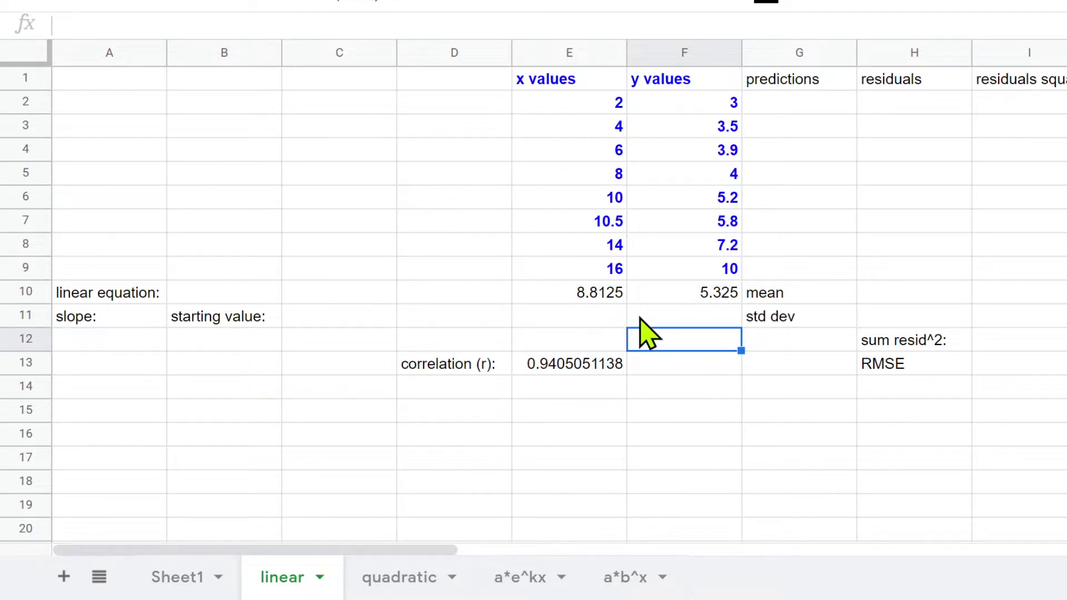
Enter =STDEV.S(e2:e9) in E11 for the x standard deviation 4.795366067
{"action": "left_click", "coordinate": [579, 314]}
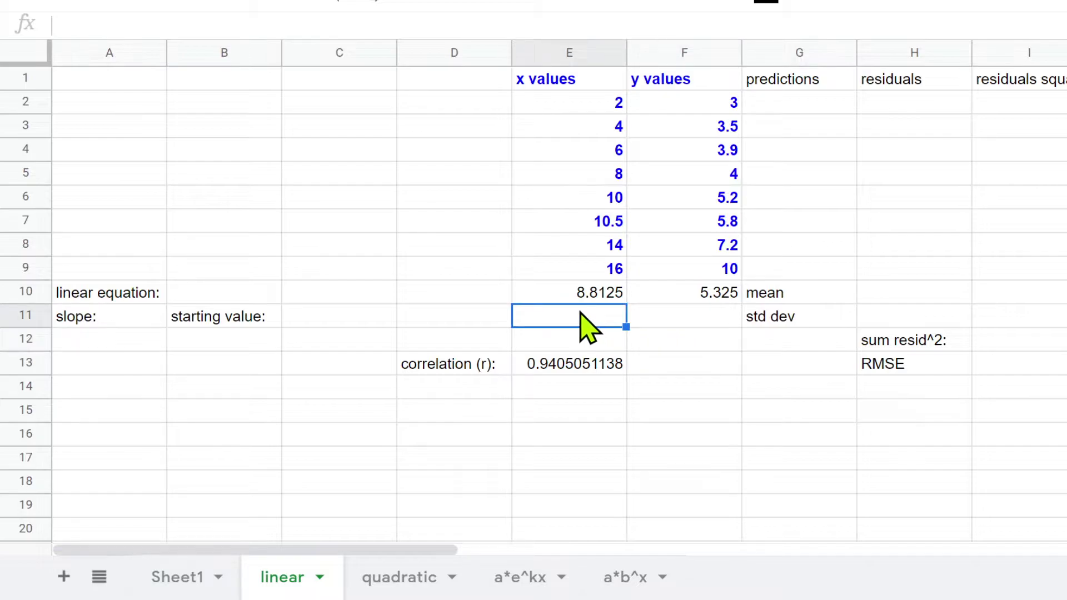
{"action": "type", "text": "=ste"}
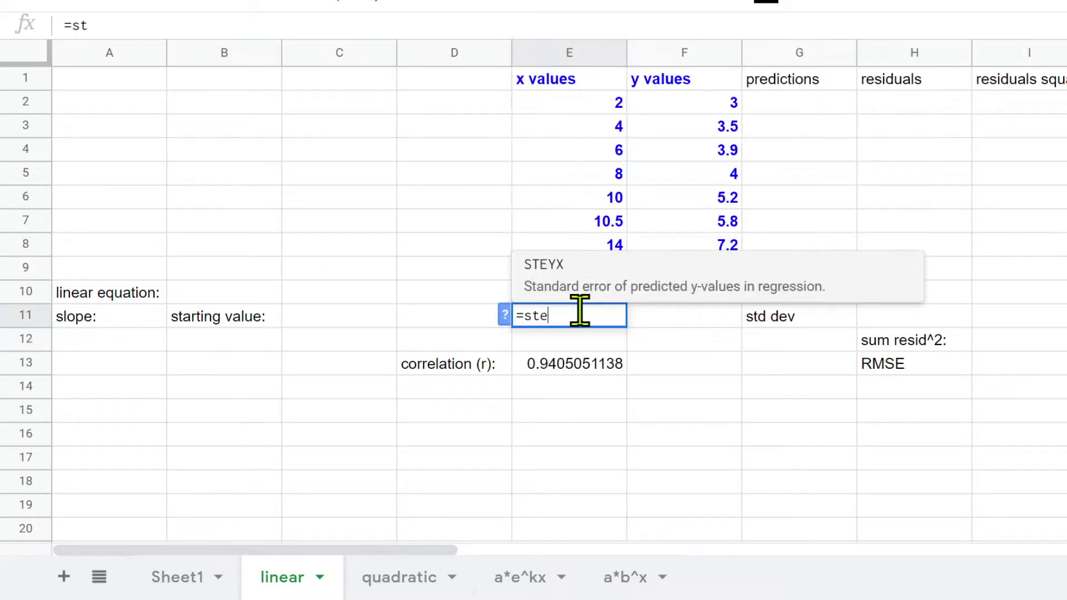
{"action": "key", "text": "BackSpace"}
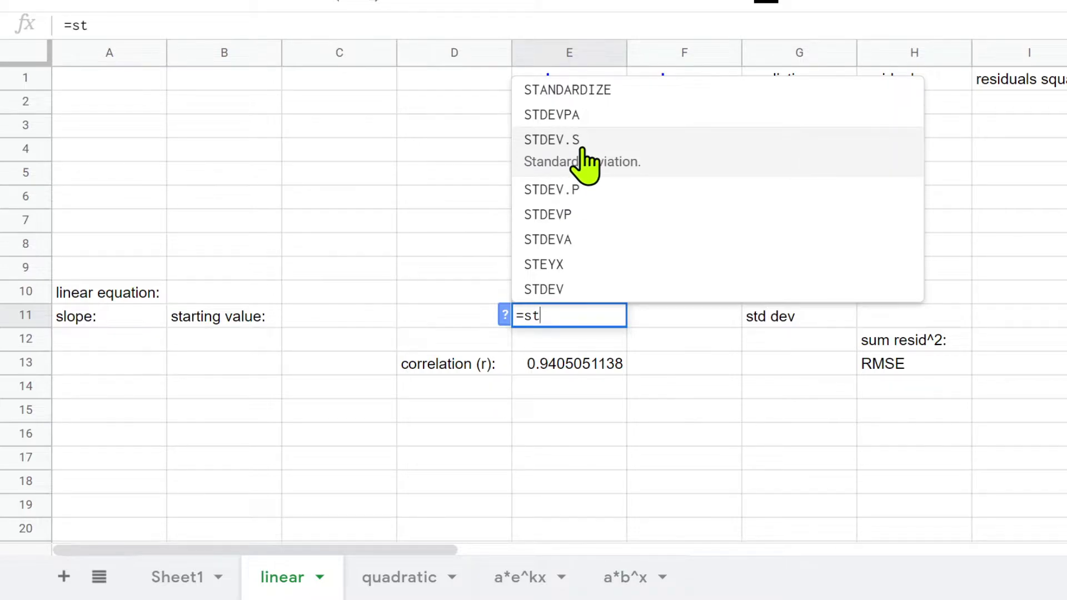
{"action": "left_click", "coordinate": [556, 161]}
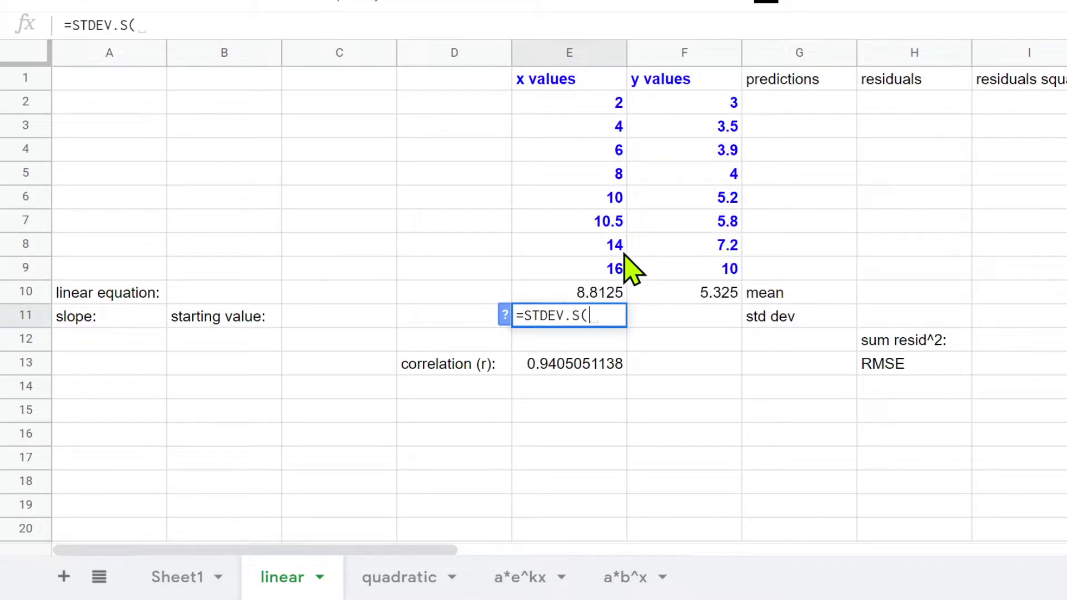
{"action": "type", "text": "e2:e"}
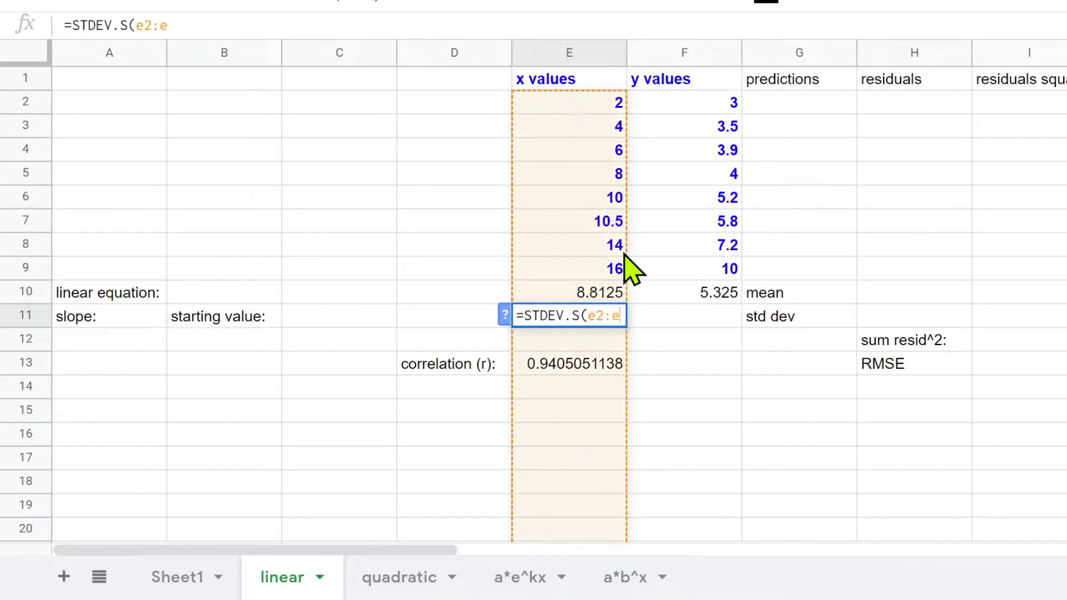
{"action": "type", "text": "9)"}
{"action": "key", "text": "Return"}
Copy the STDEV.S formula into F11 for the y standard deviation 2.334064511 and review both
{"action": "left_click", "coordinate": [569, 324]}
{"action": "key", "text": "ctrl+c"}
{"action": "left_click", "coordinate": [654, 318]}
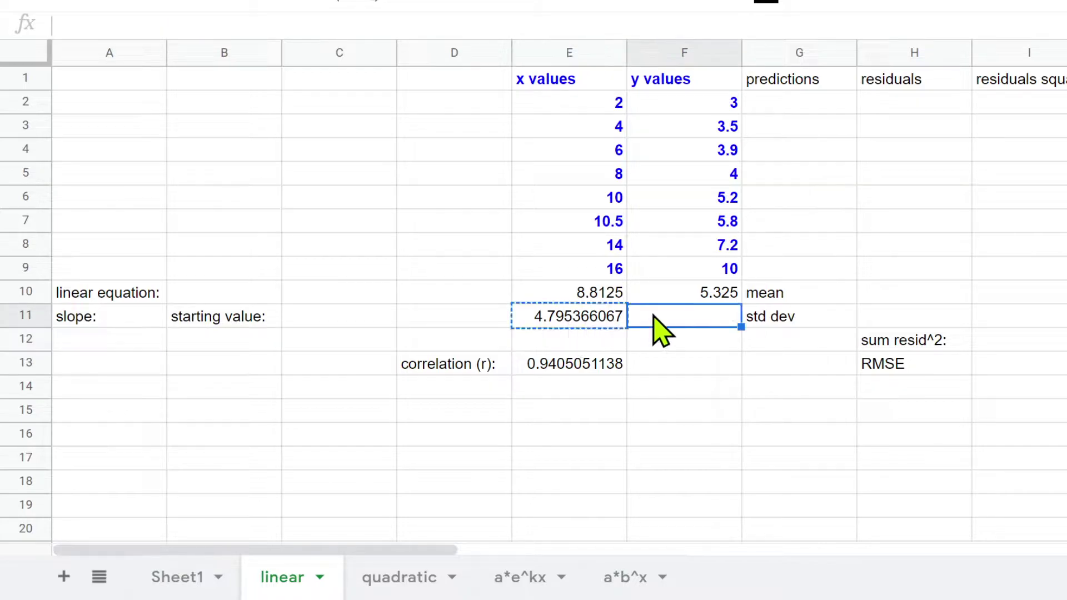
{"action": "key", "text": "ctrl+v"}
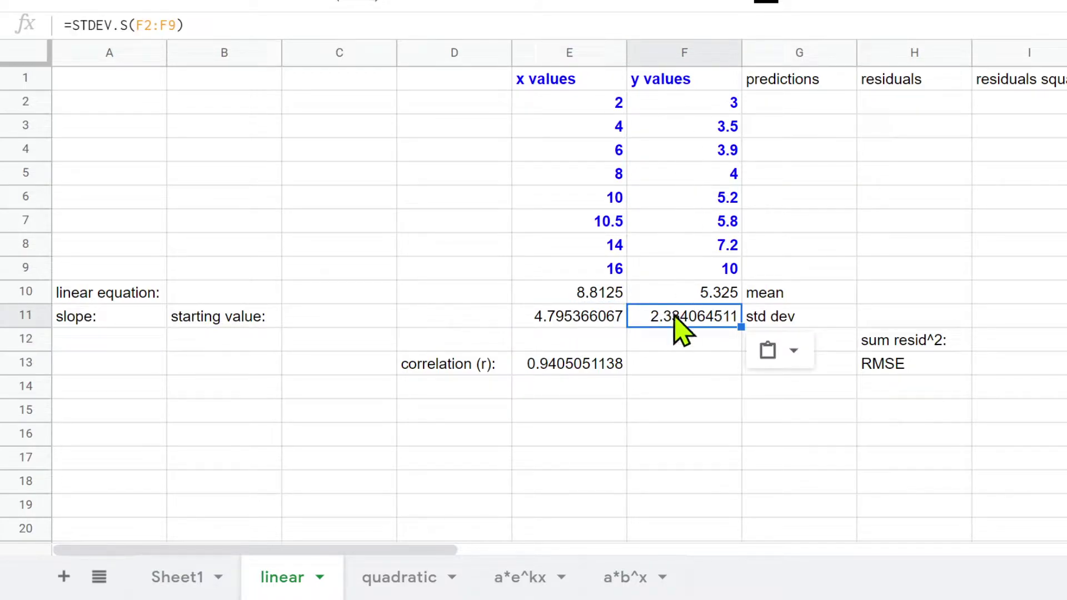
{"action": "left_click", "coordinate": [591, 292]}
{"action": "left_click", "coordinate": [703, 300]}
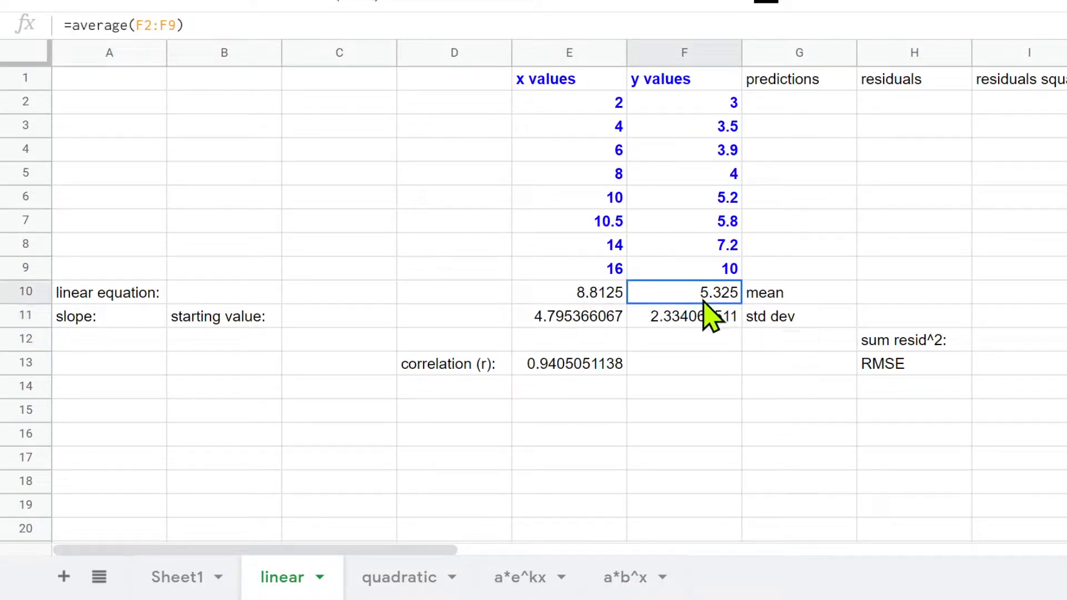
{"action": "left_click", "coordinate": [568, 316]}
{"action": "left_click", "coordinate": [693, 324]}
Confirm E13 holds =CORREL(F2:F9,E2:E9) giving r = 0.9405051138, abandoning a stray formula in A12
{"action": "left_click", "coordinate": [103, 355]}
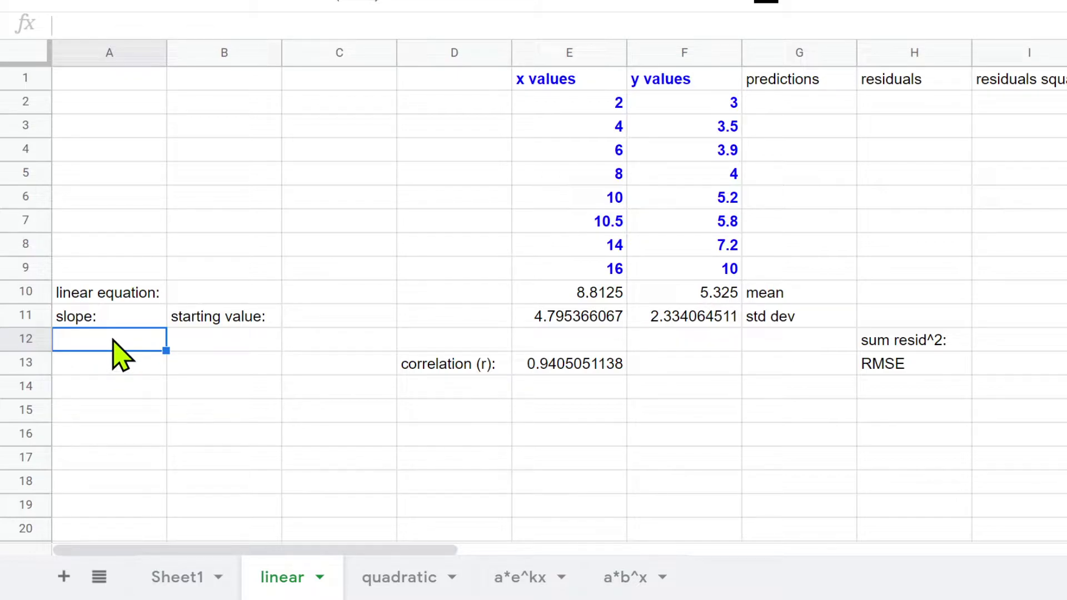
{"action": "type", "text": "="}
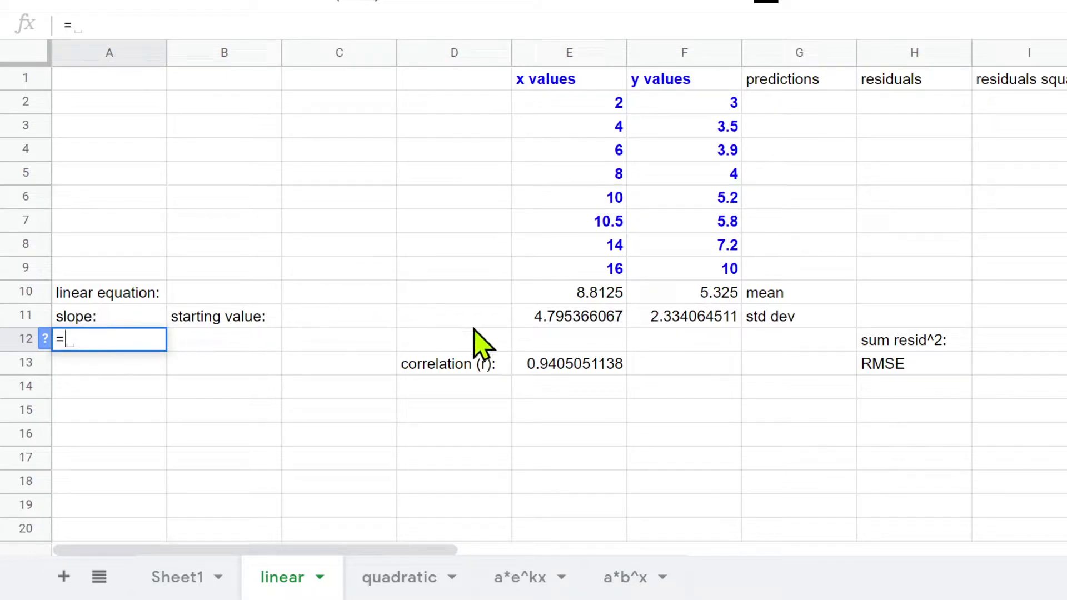
{"action": "left_click", "coordinate": [576, 368]}
{"action": "left_click", "coordinate": [573, 388]}
{"action": "left_click", "coordinate": [568, 371]}
{"action": "key", "text": "Escape"}
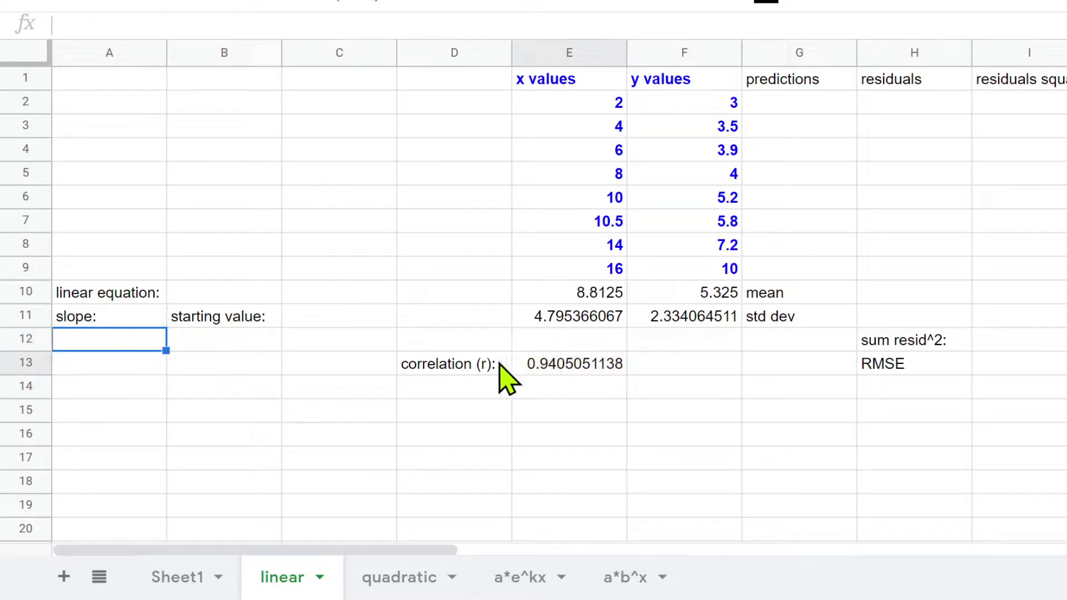
{"action": "double_click", "coordinate": [545, 366]}
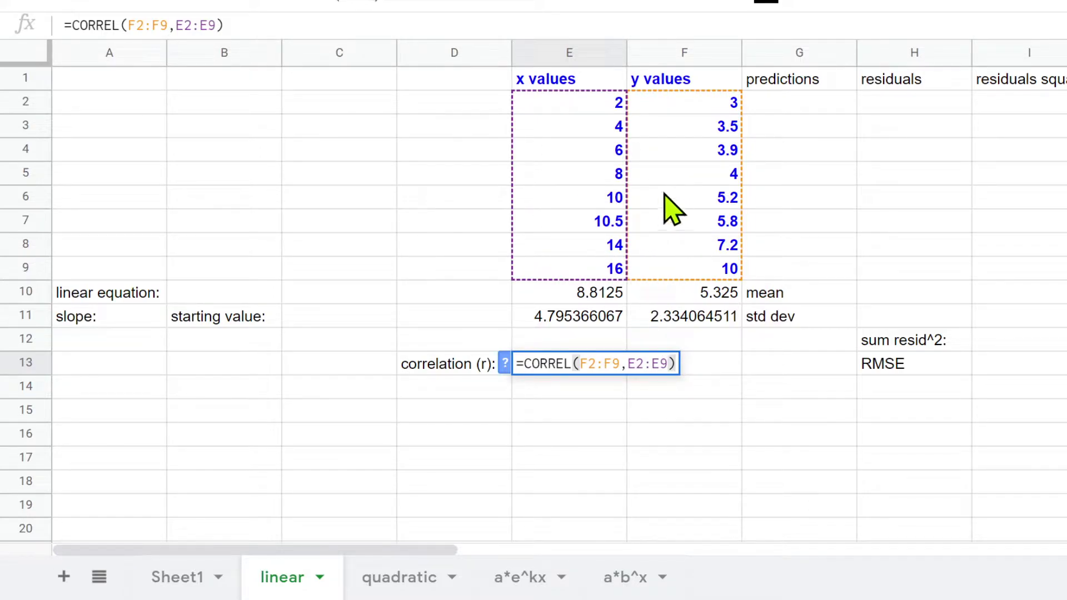
{"action": "left_click", "coordinate": [578, 413]}
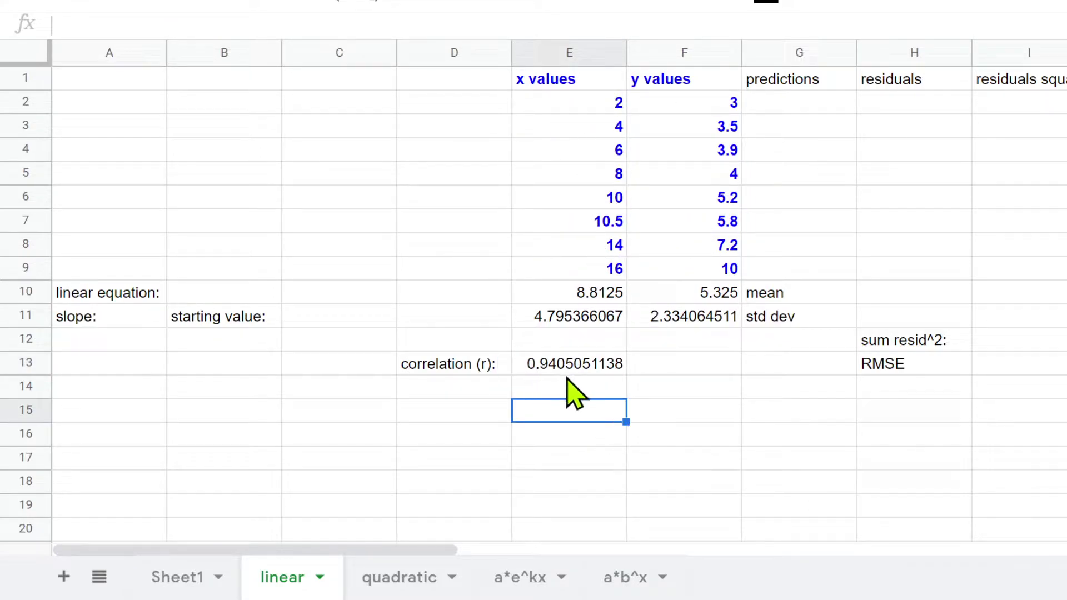
{"action": "left_click", "coordinate": [113, 342]}
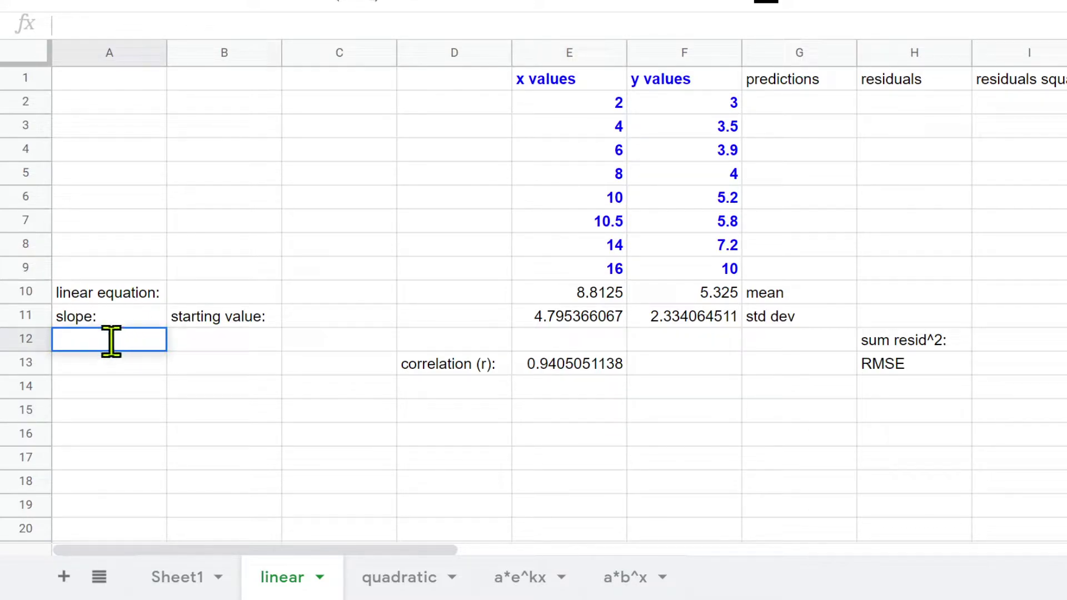
Enter the slope formula =e13*f11/e11 in A12, giving 0.4577751893
{"action": "type", "text": "="}
{"action": "type", "text": "e13"}
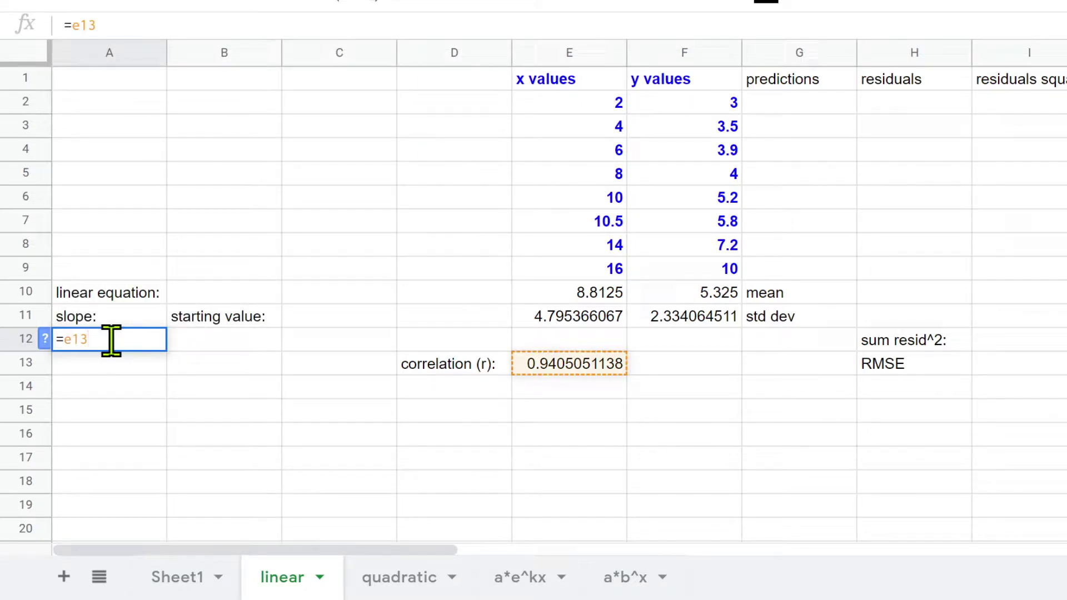
{"action": "type", "text": "*"}
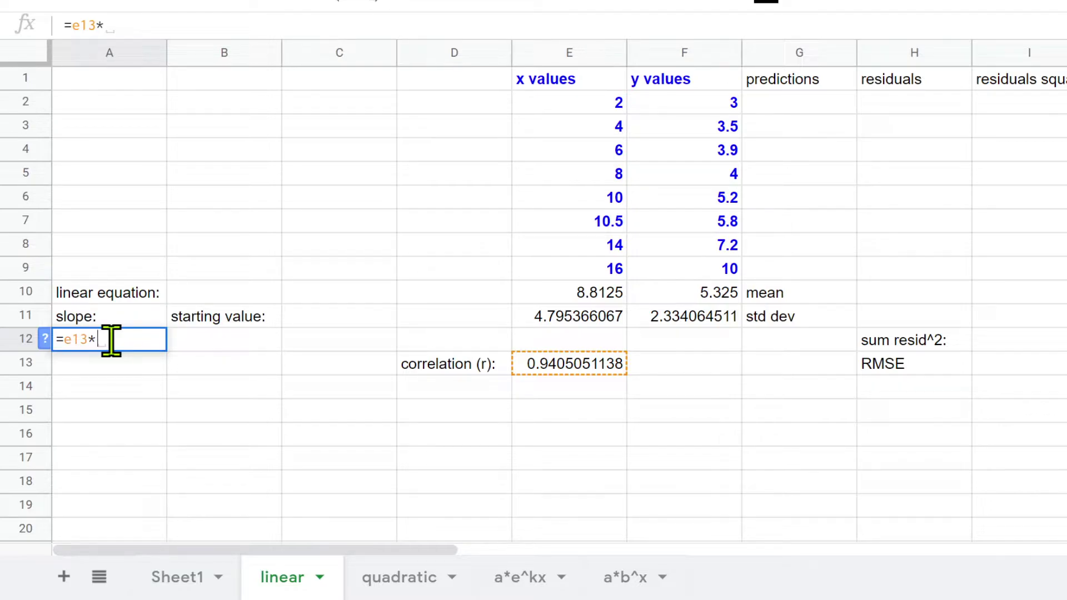
{"action": "type", "text": "f11"}
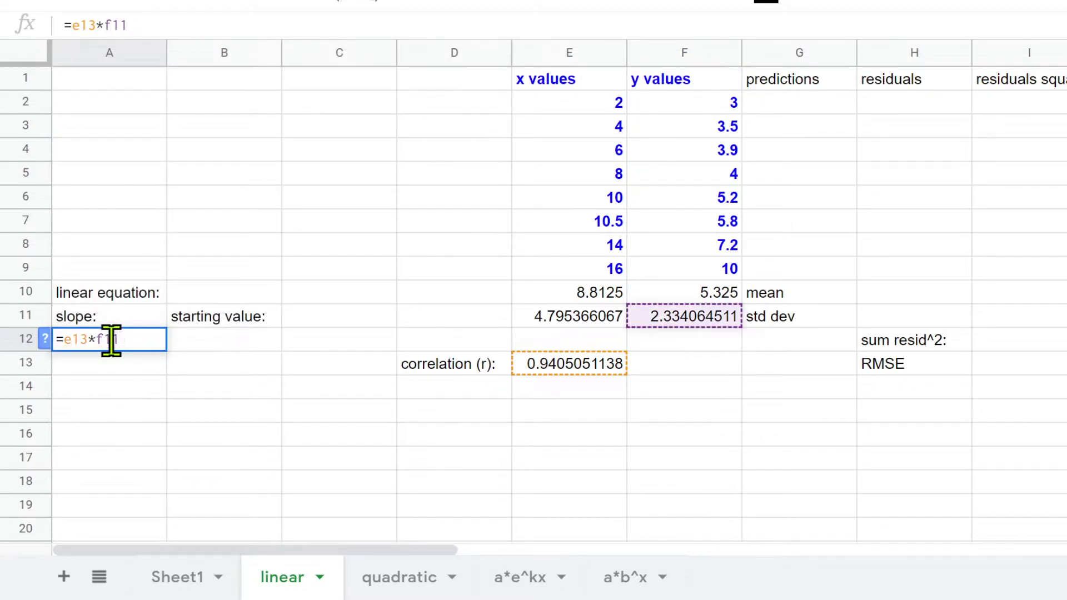
{"action": "type", "text": "/"}
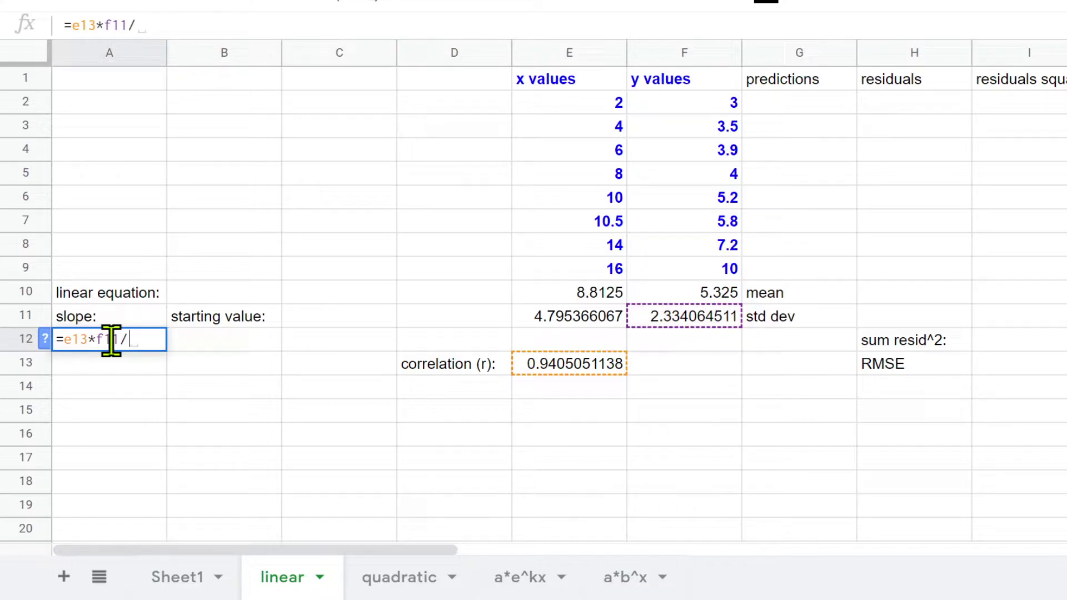
{"action": "type", "text": "e11"}
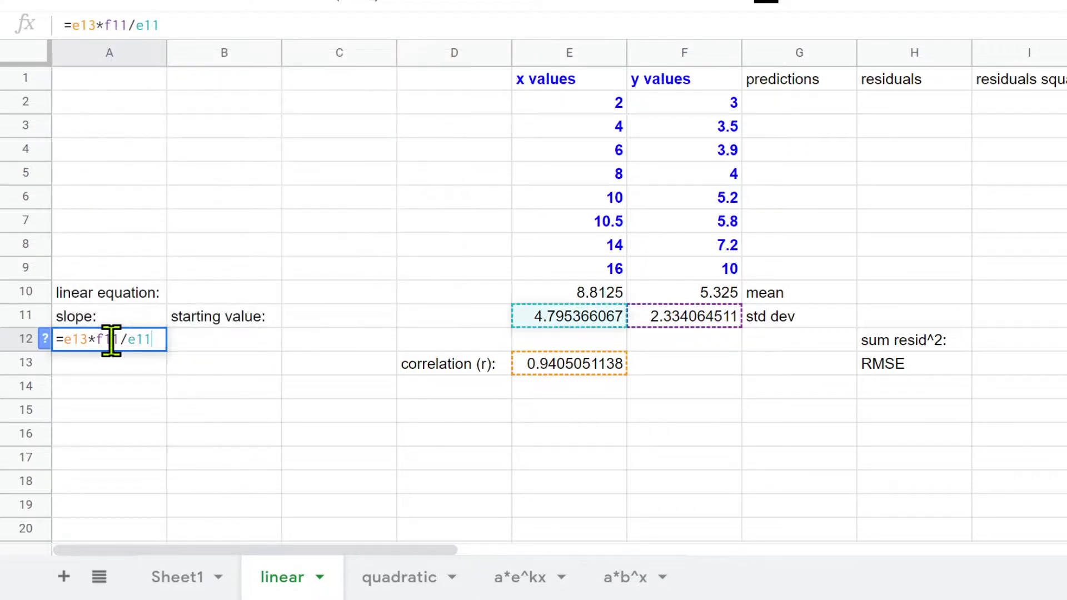
{"action": "key", "text": "Return"}
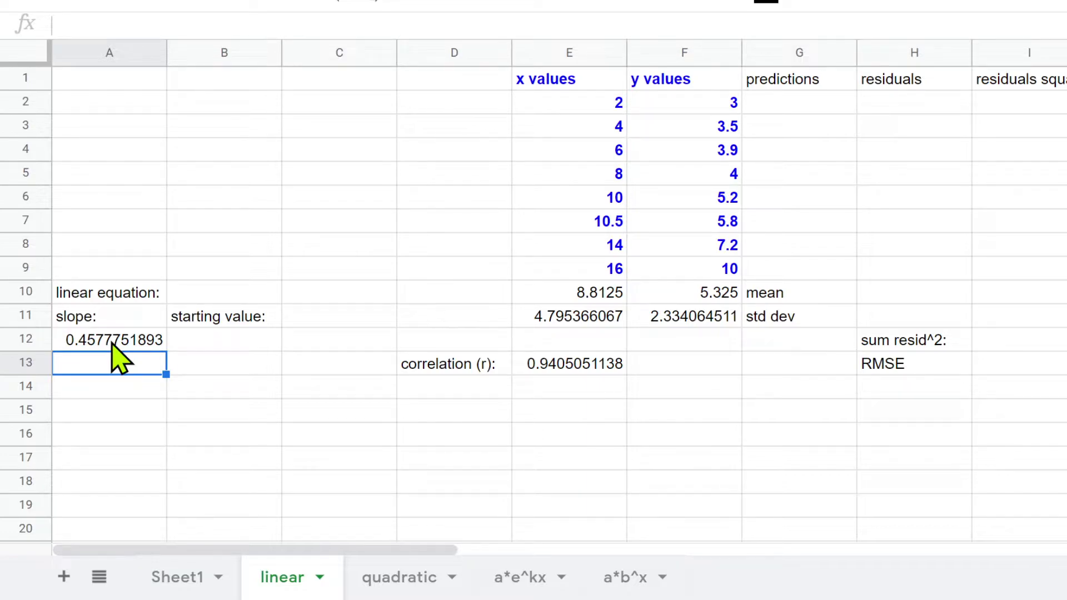
Enter =f10-a12*e10 in B12 for the starting value 1.290856144
{"action": "double_click", "coordinate": [247, 342]}
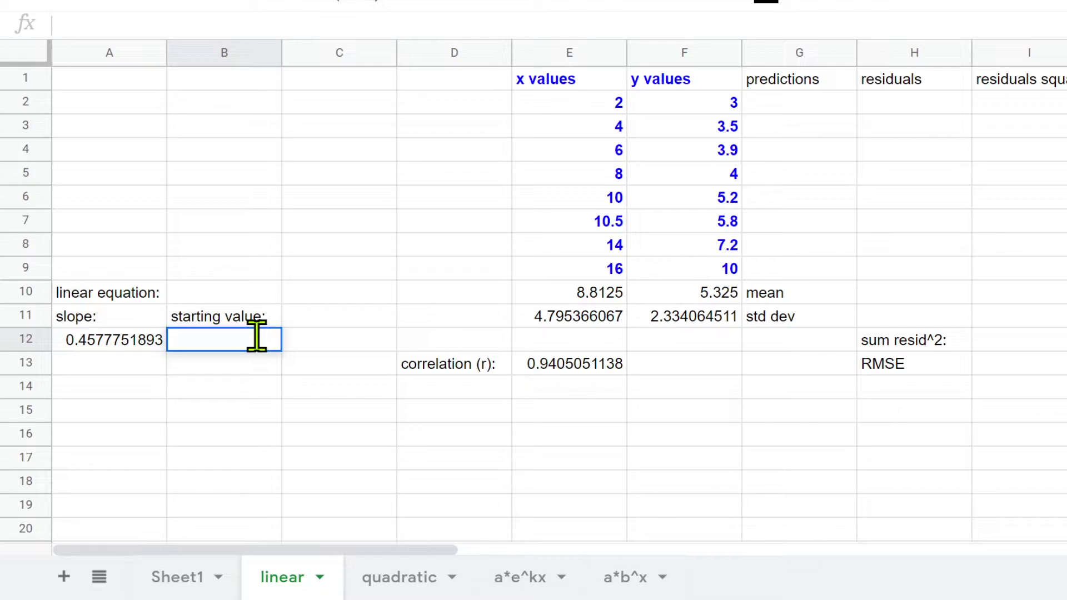
{"action": "type", "text": "=f10-"}
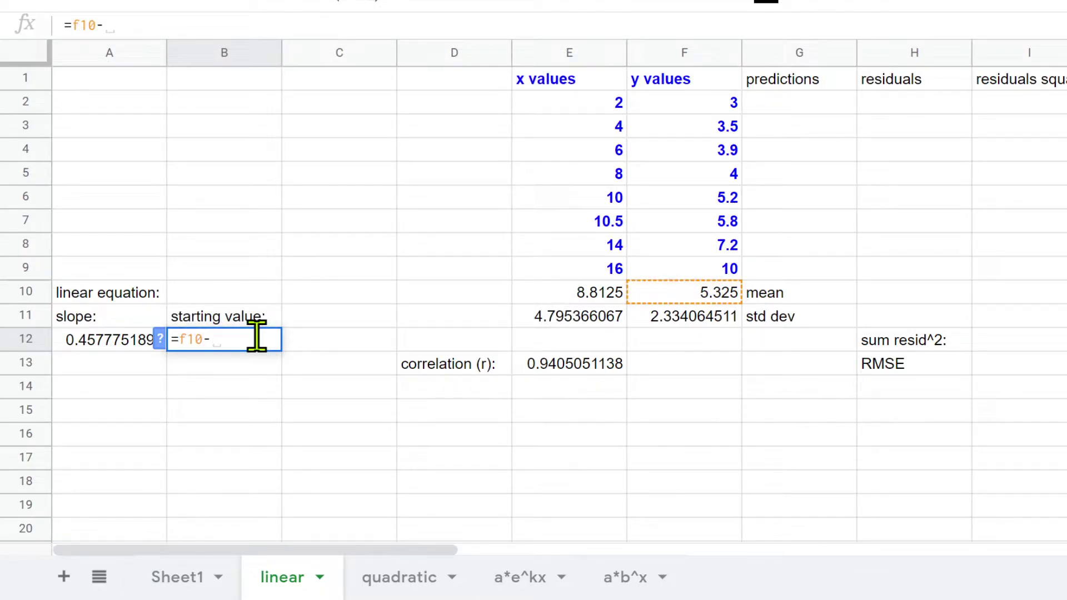
{"action": "type", "text": "a1"}
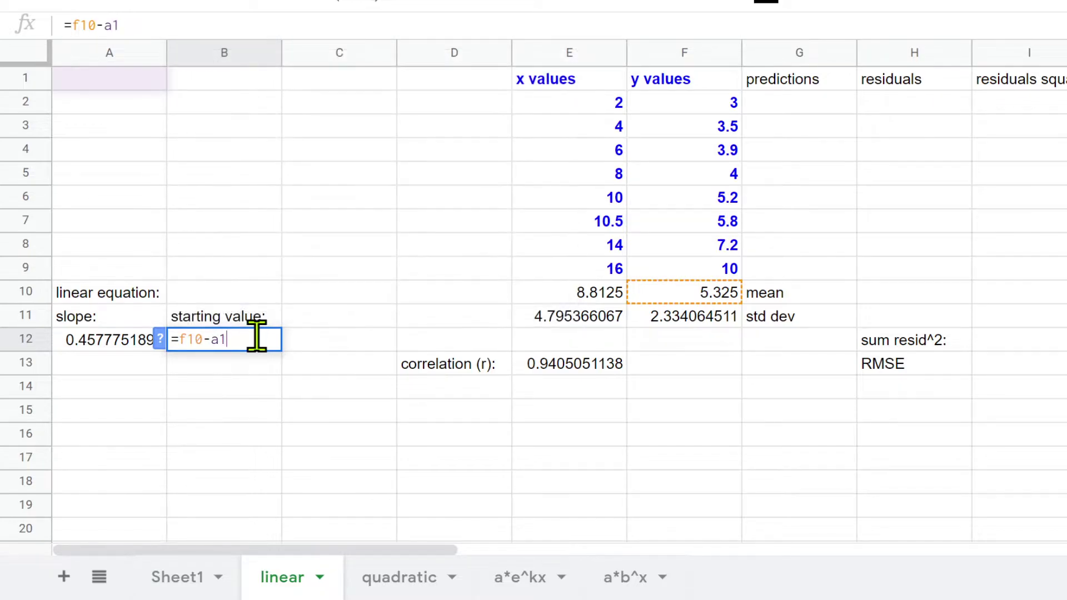
{"action": "type", "text": "2*"}
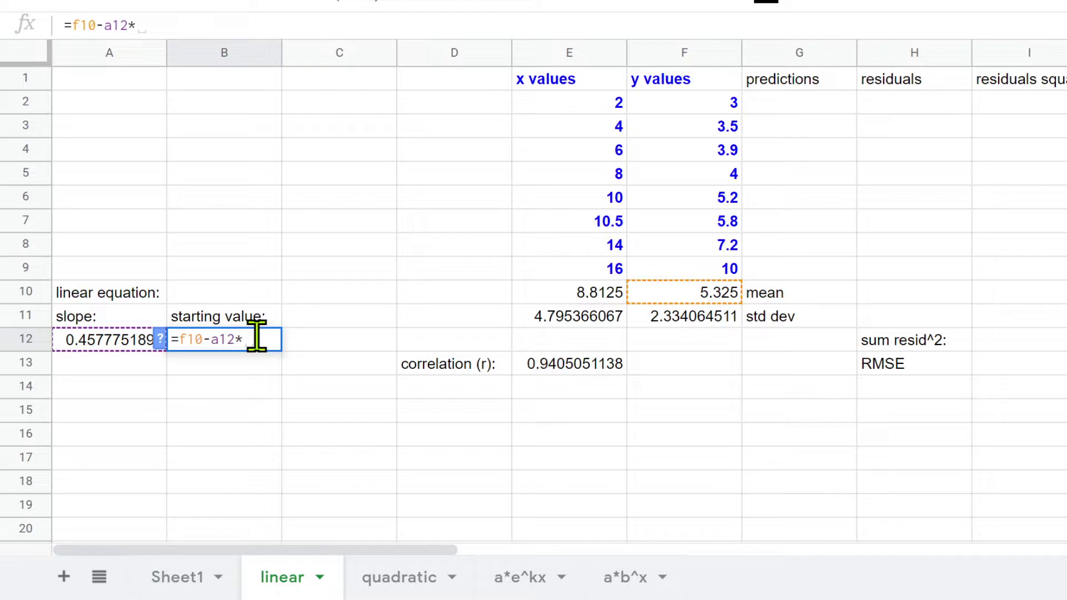
{"action": "type", "text": "e10"}
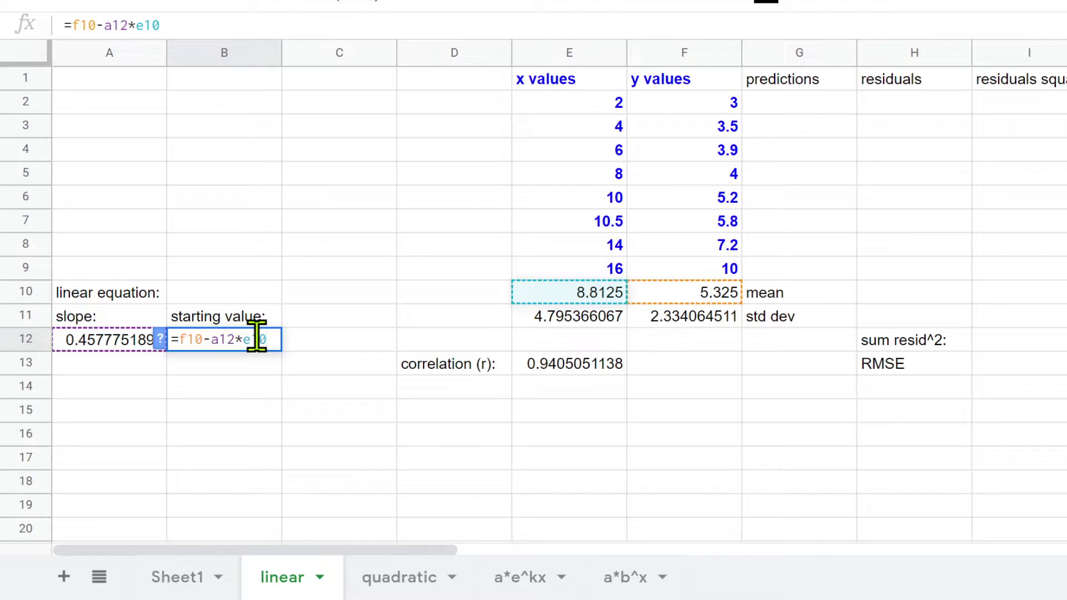
{"action": "key", "text": "Return"}
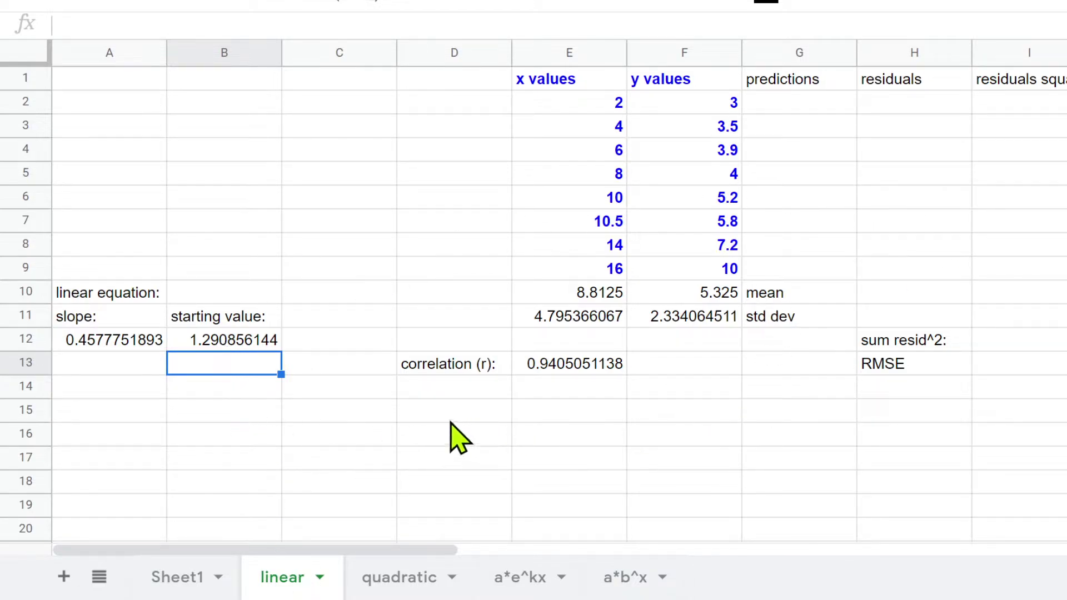
Add =LINEST(f2:f9,e2:e9) in A13, returning slope 0.4577751893 and intercept 1.290856144
{"action": "left_click", "coordinate": [117, 365]}
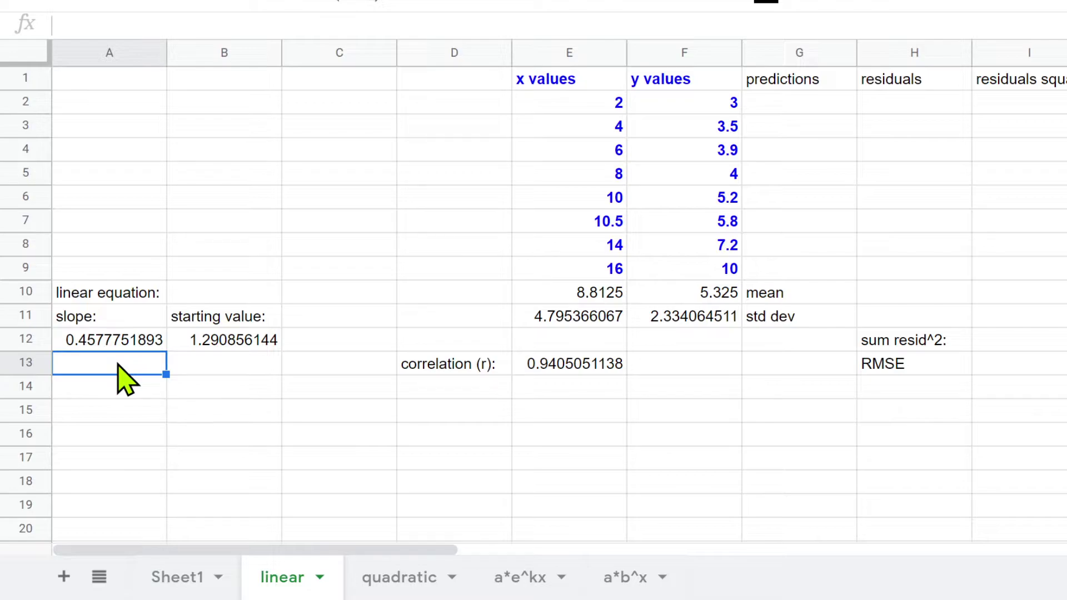
{"action": "type", "text": "=li"}
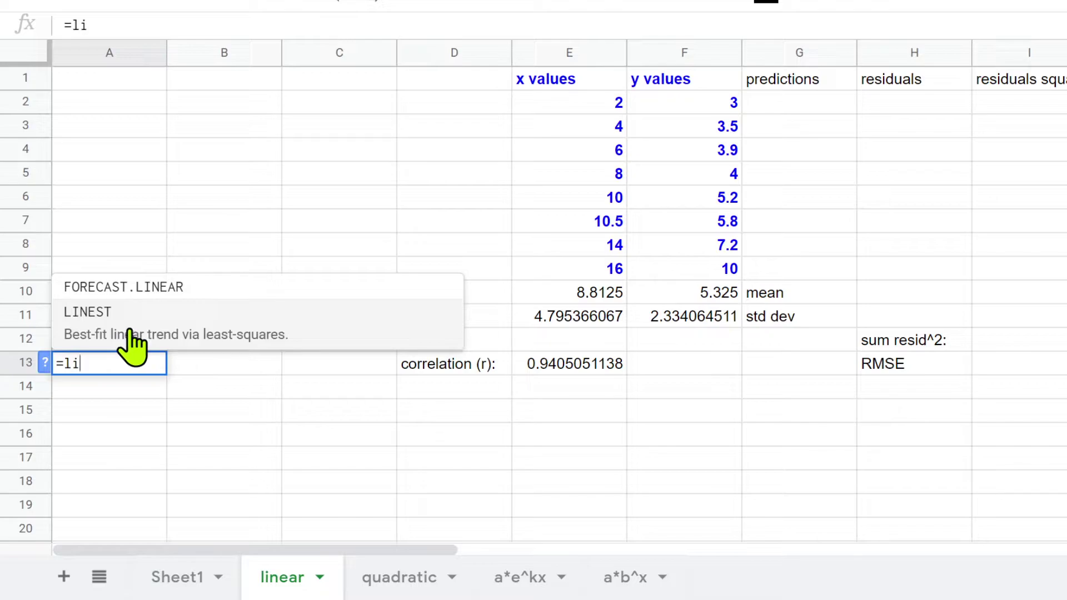
{"action": "left_click", "coordinate": [134, 344]}
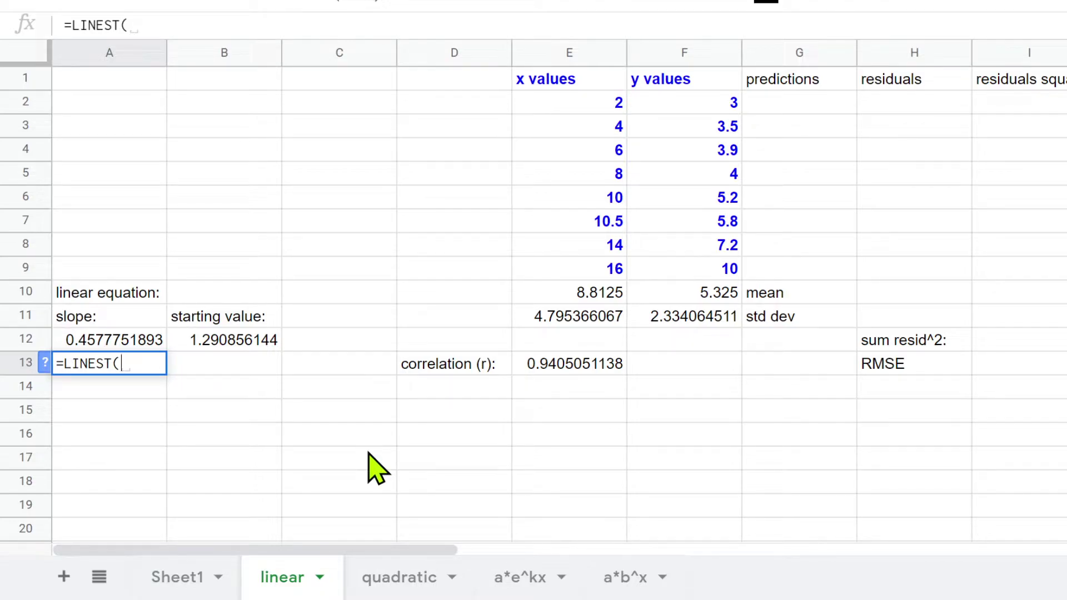
{"action": "type", "text": "f2:f9, e2:e9)"}
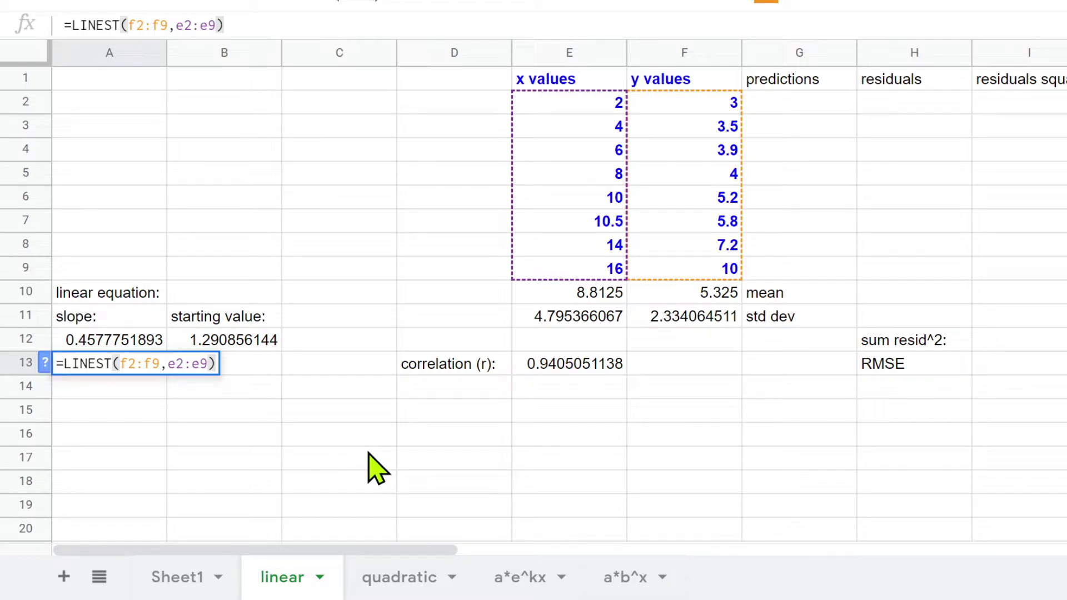
{"action": "key", "text": "Return"}
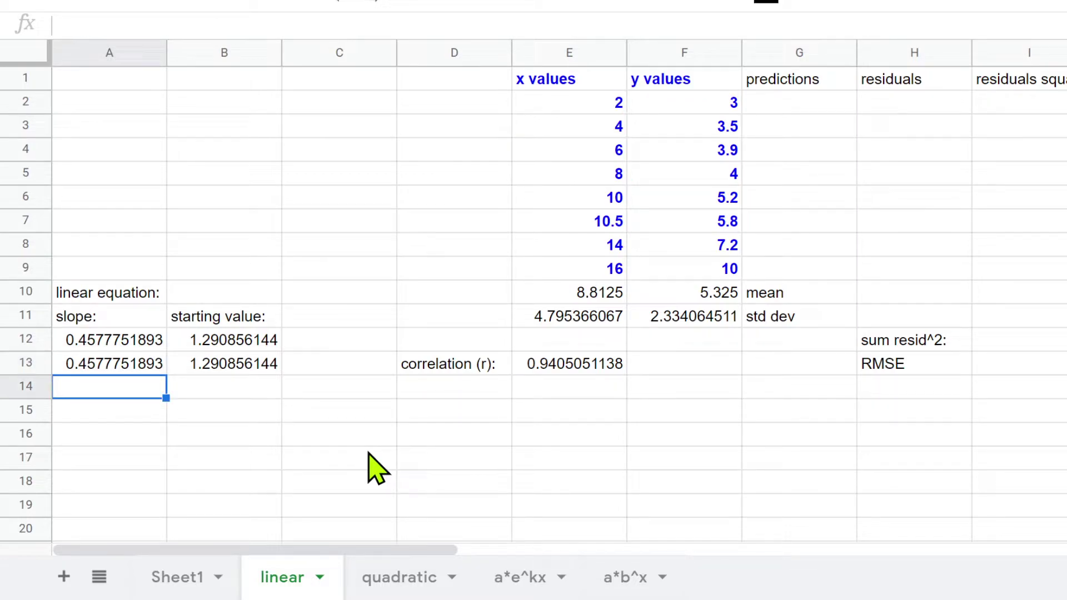
{"action": "left_click", "coordinate": [124, 368]}
{"action": "double_click", "coordinate": [125, 367]}
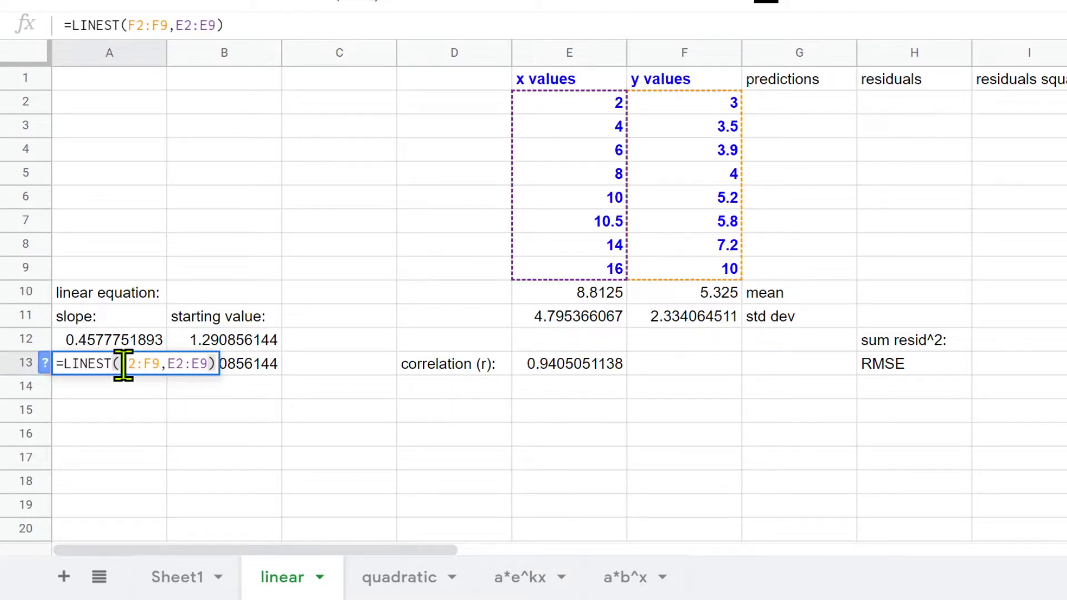
{"action": "left_click", "coordinate": [161, 427]}
{"action": "left_click", "coordinate": [91, 345]}
{"action": "double_click", "coordinate": [91, 344]}
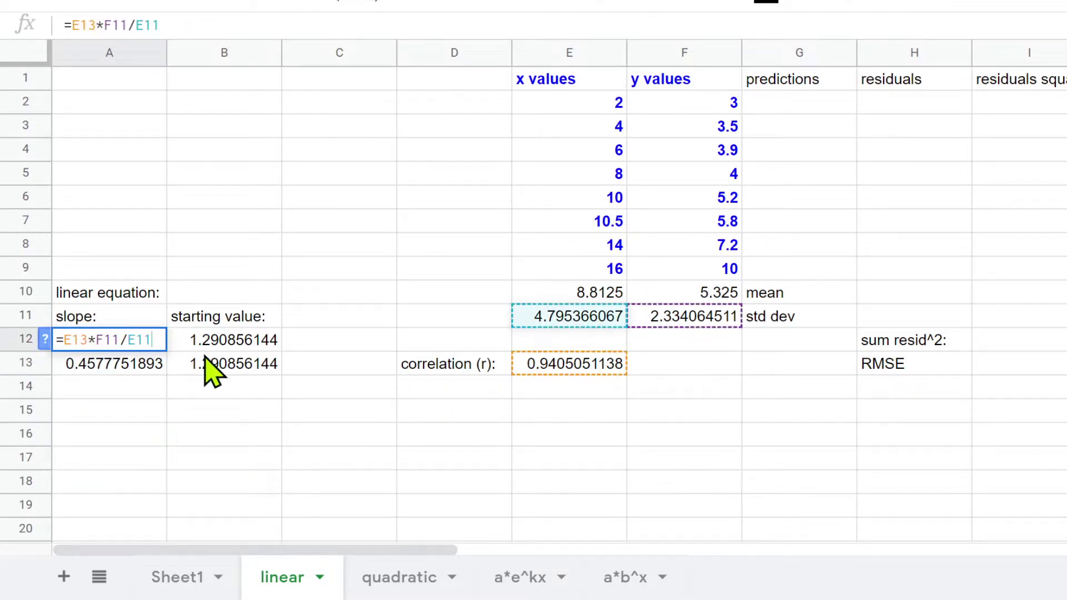
{"action": "double_click", "coordinate": [211, 344]}
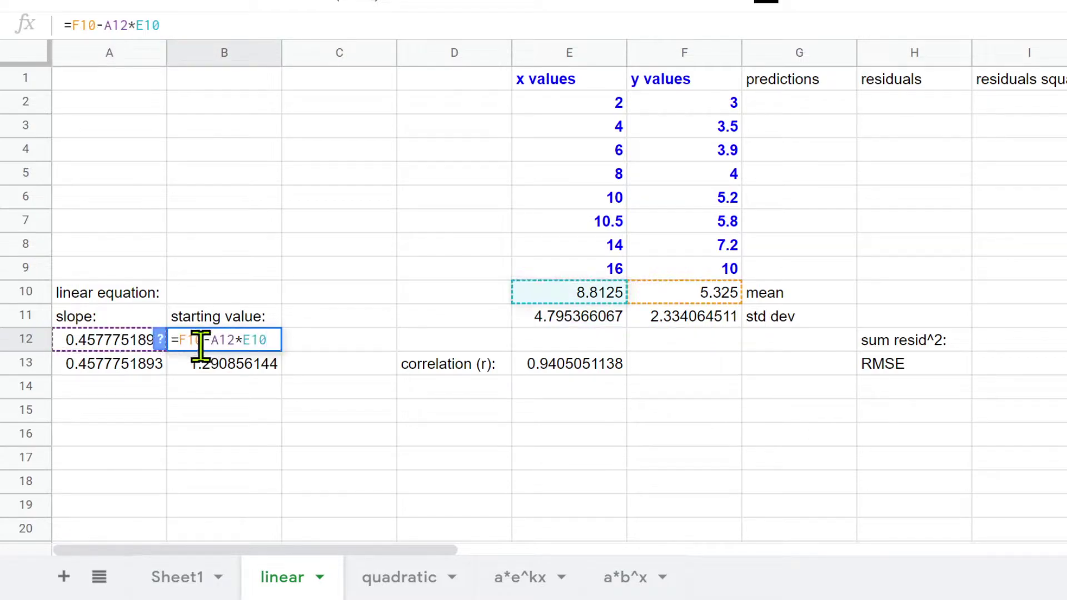
{"action": "left_click", "coordinate": [108, 369]}
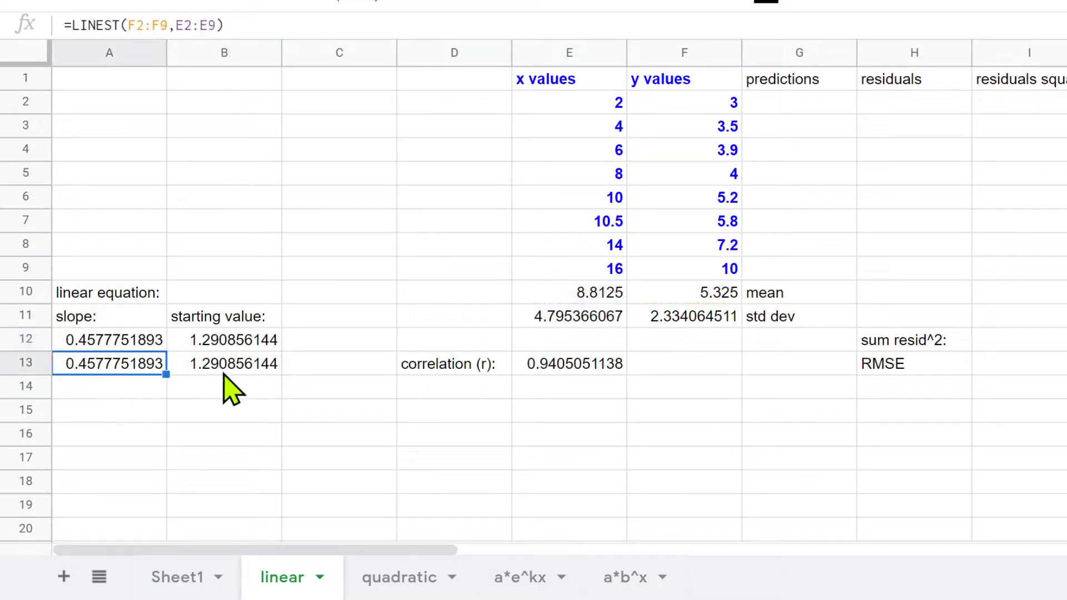
{"action": "left_click", "coordinate": [128, 341]}
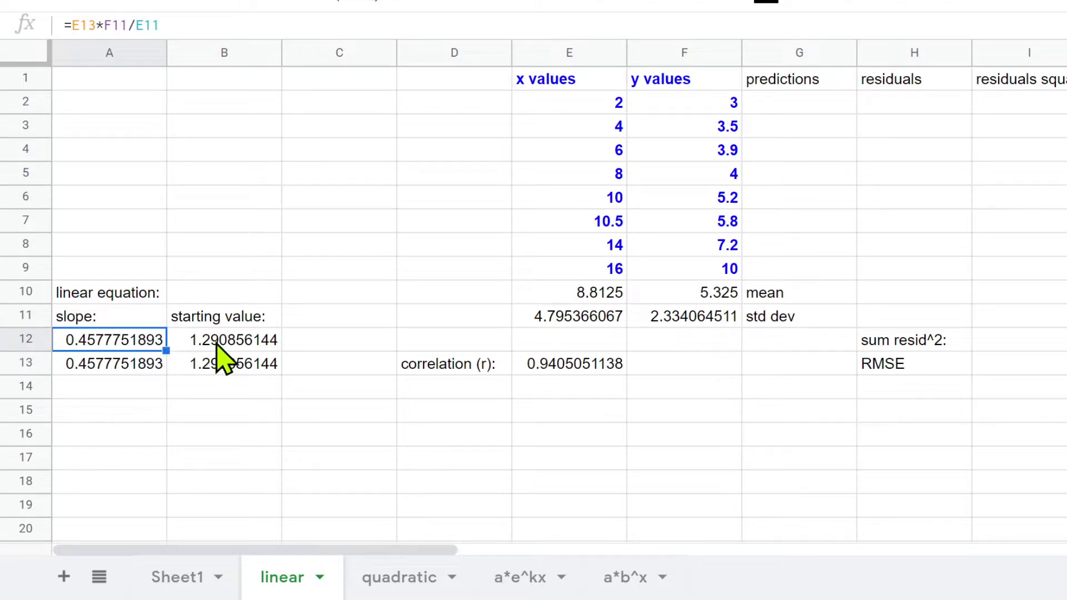
{"action": "left_click", "coordinate": [220, 344]}
{"action": "double_click", "coordinate": [218, 348]}
{"action": "double_click", "coordinate": [117, 340]}
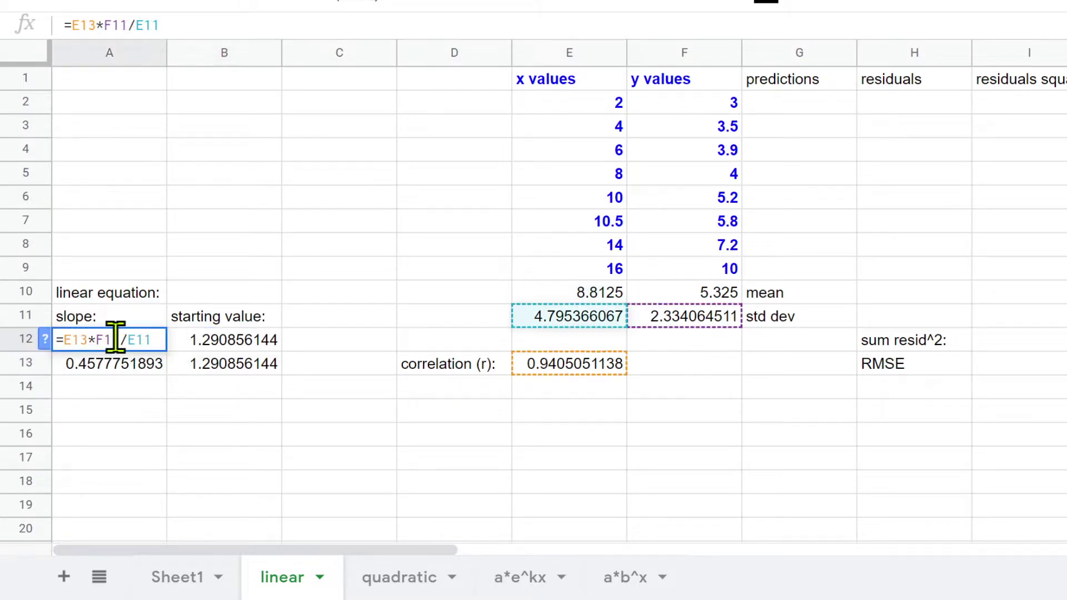
{"action": "left_click", "coordinate": [251, 346]}
{"action": "left_click", "coordinate": [131, 343]}
{"action": "left_click", "coordinate": [115, 365]}
{"action": "double_click", "coordinate": [115, 364]}
{"action": "left_click", "coordinate": [274, 383]}
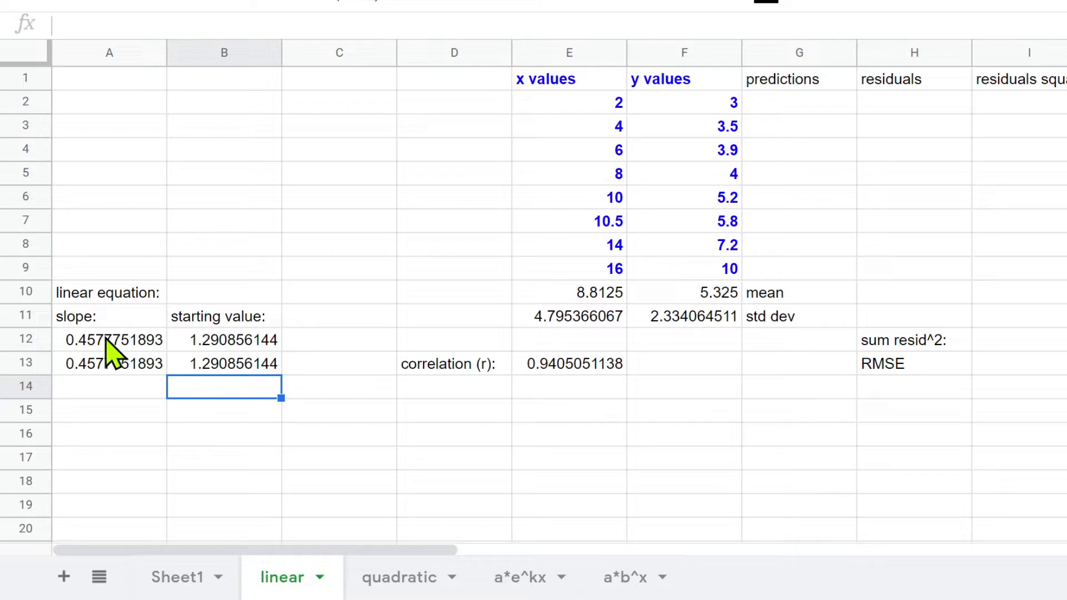
{"action": "left_click_drag", "start_coordinate": [137, 318], "coordinate": [258, 341]}
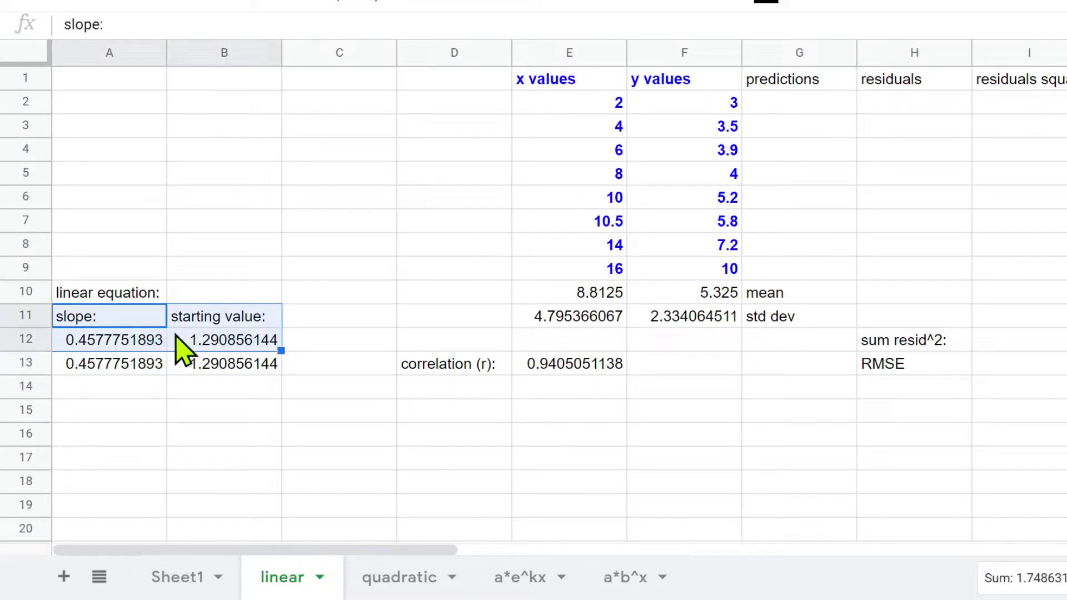
{"action": "left_click_drag", "start_coordinate": [783, 81], "coordinate": [793, 270]}
{"action": "left_click_drag", "start_coordinate": [917, 94], "coordinate": [933, 270]}
{"action": "left_click_drag", "start_coordinate": [1030, 95], "coordinate": [1052, 257]}
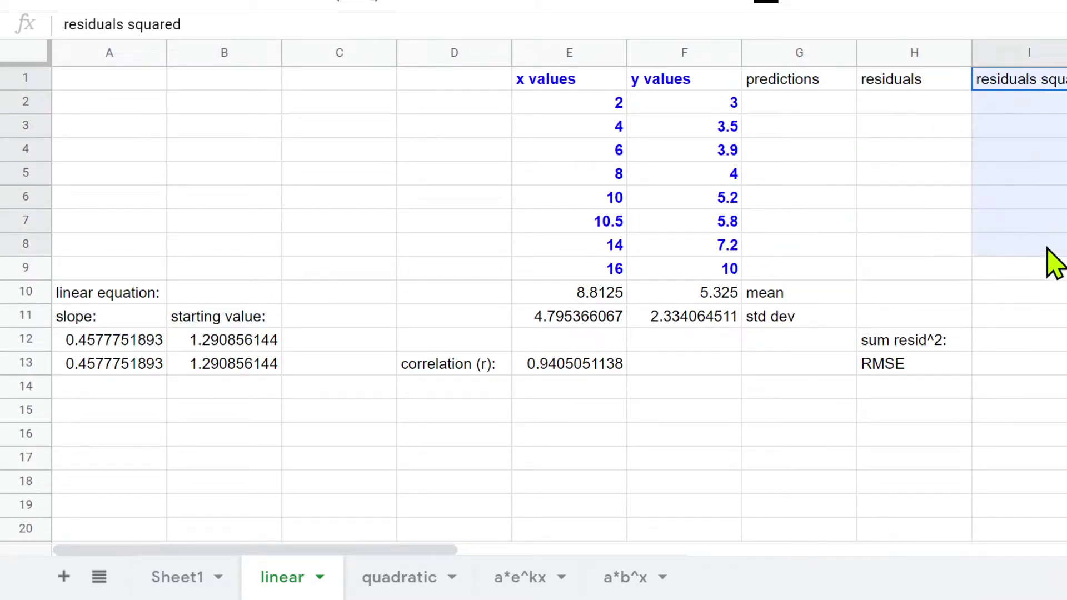
{"action": "left_click", "coordinate": [988, 346]}
{"action": "left_click", "coordinate": [995, 365]}
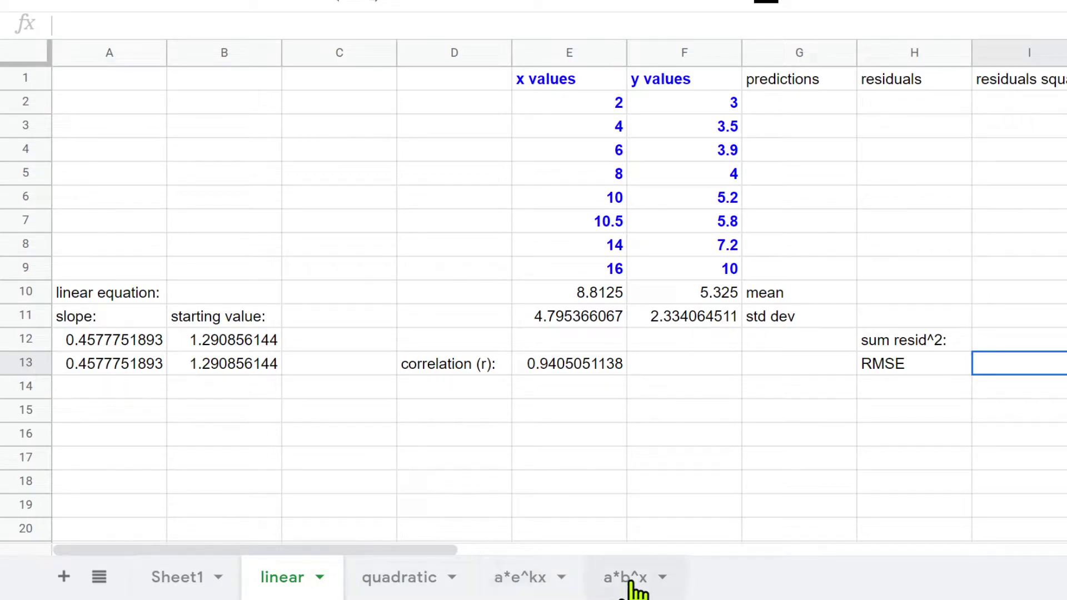
Enter =a12*e2+b12 in G2 for the first predicted y, 2.206406523
{"action": "left_click", "coordinate": [776, 106]}
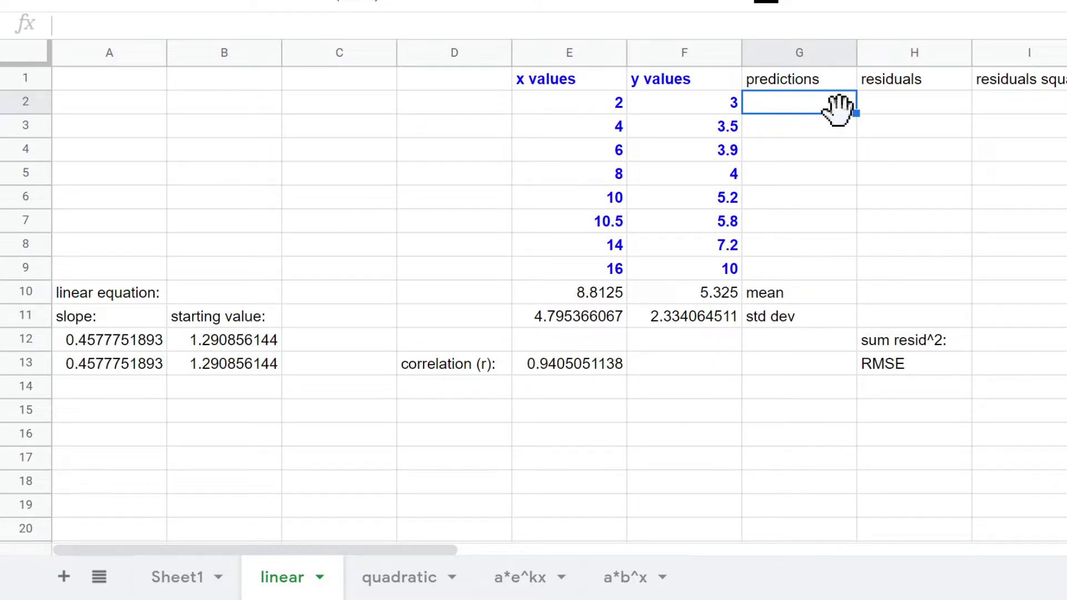
{"action": "left_click", "coordinate": [582, 103]}
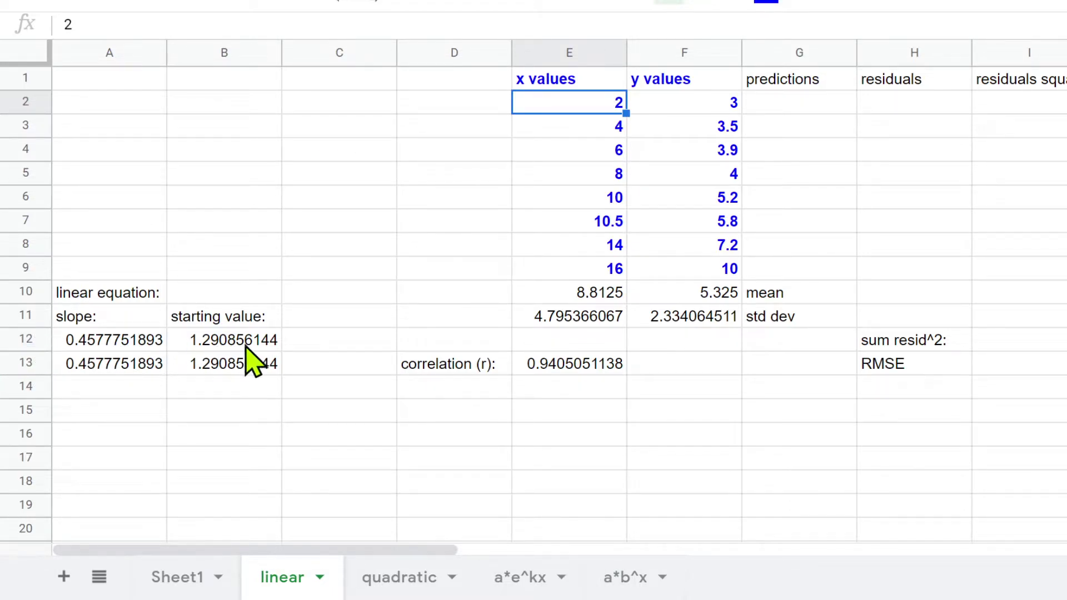
{"action": "left_click", "coordinate": [810, 103]}
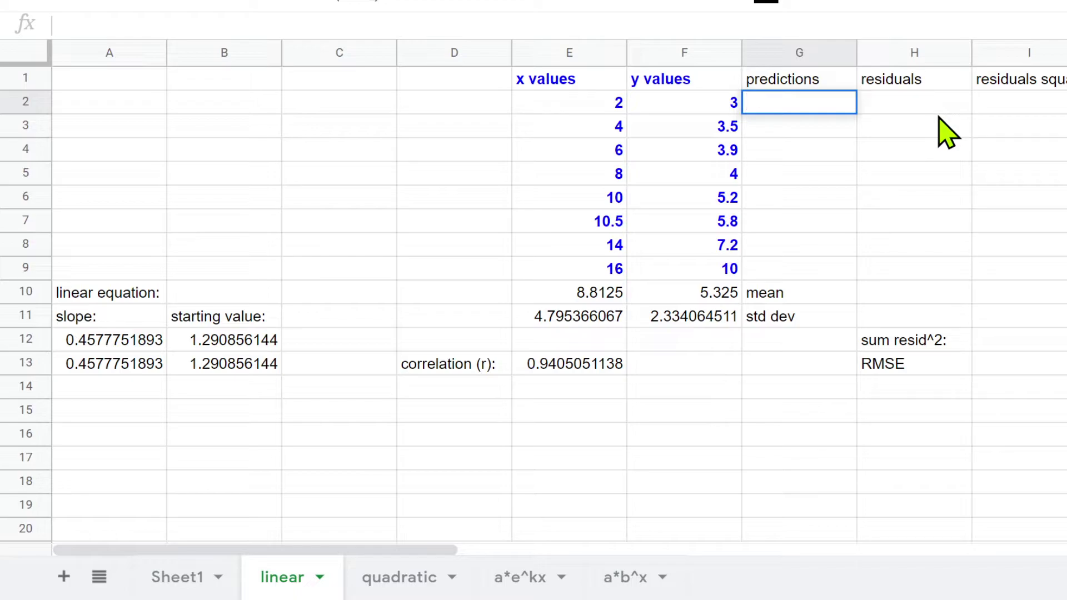
{"action": "type", "text": "="}
{"action": "type", "text": "a12"}
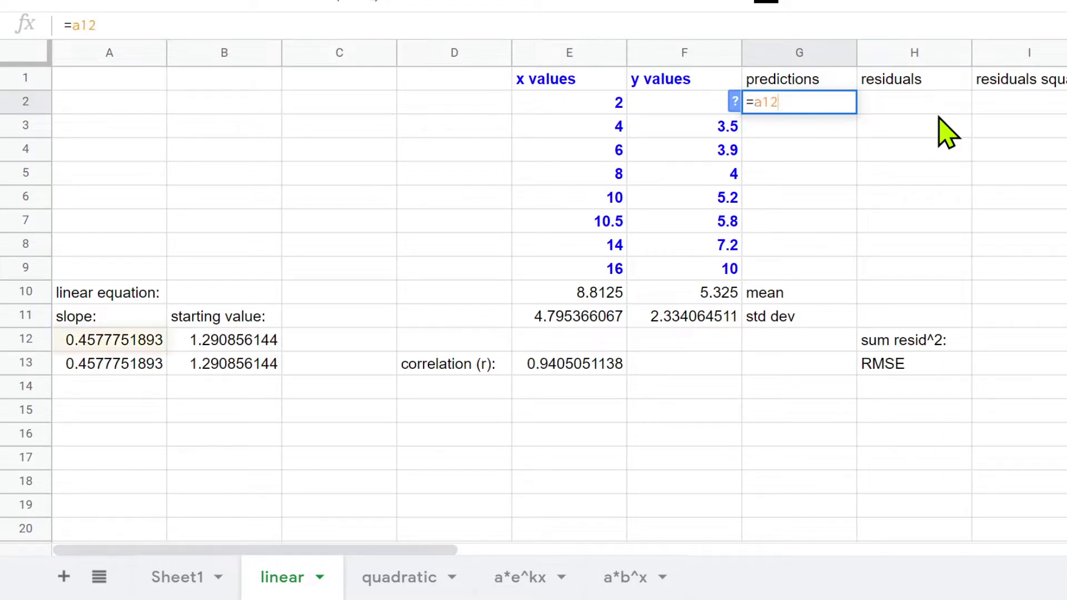
{"action": "type", "text": "*e2"}
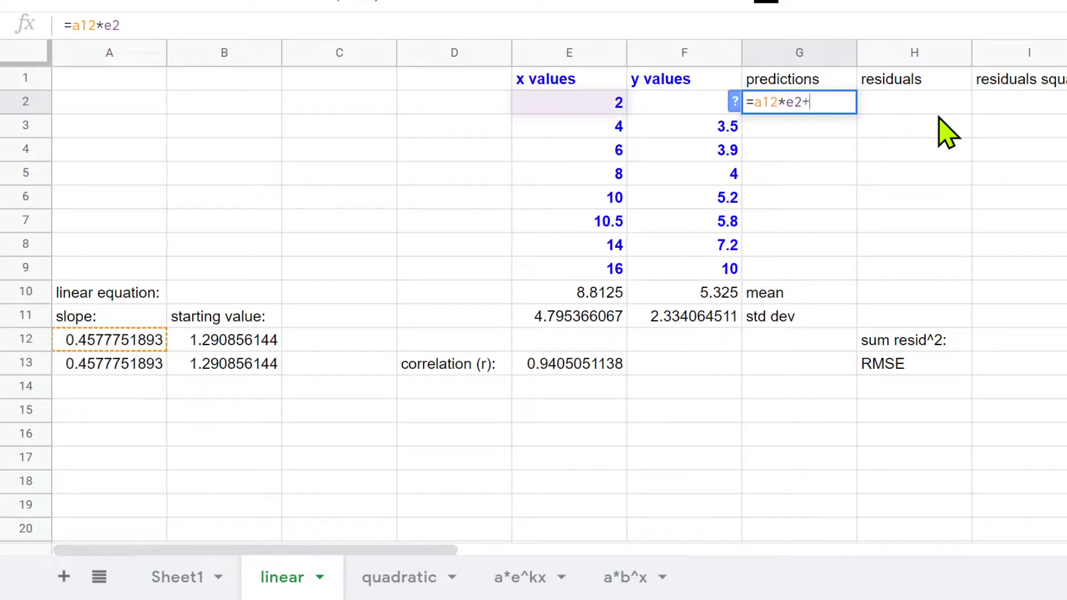
{"action": "type", "text": "+"}
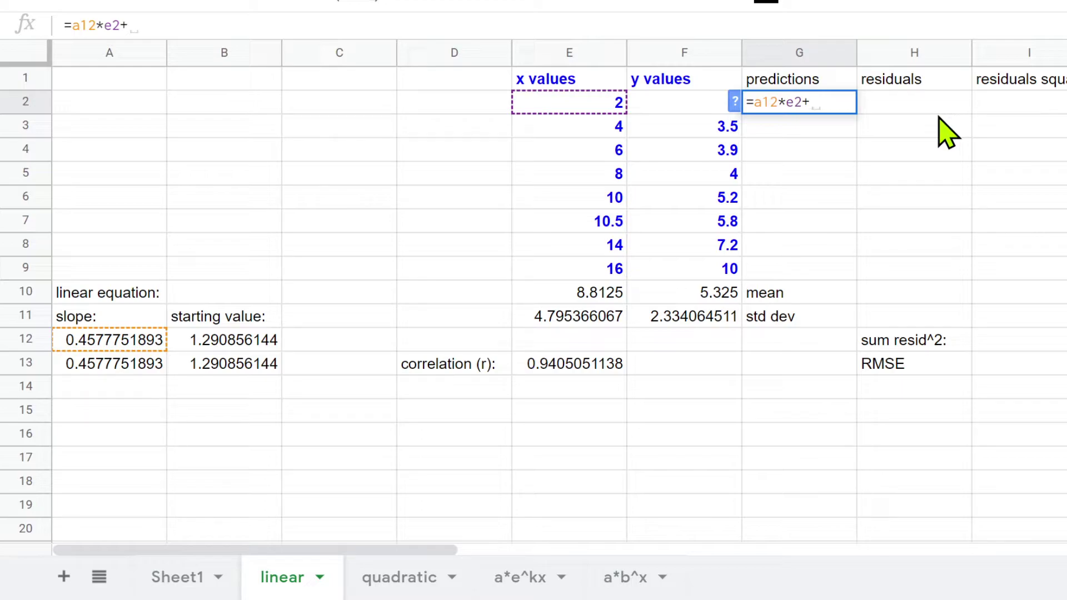
{"action": "type", "text": "b12"}
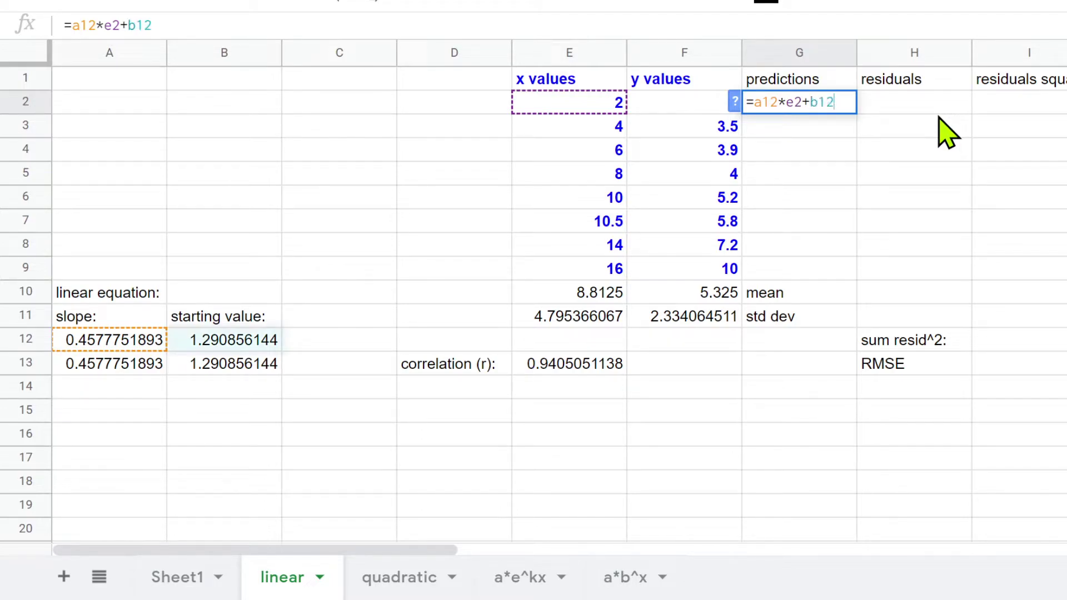
{"action": "key", "text": "Return"}
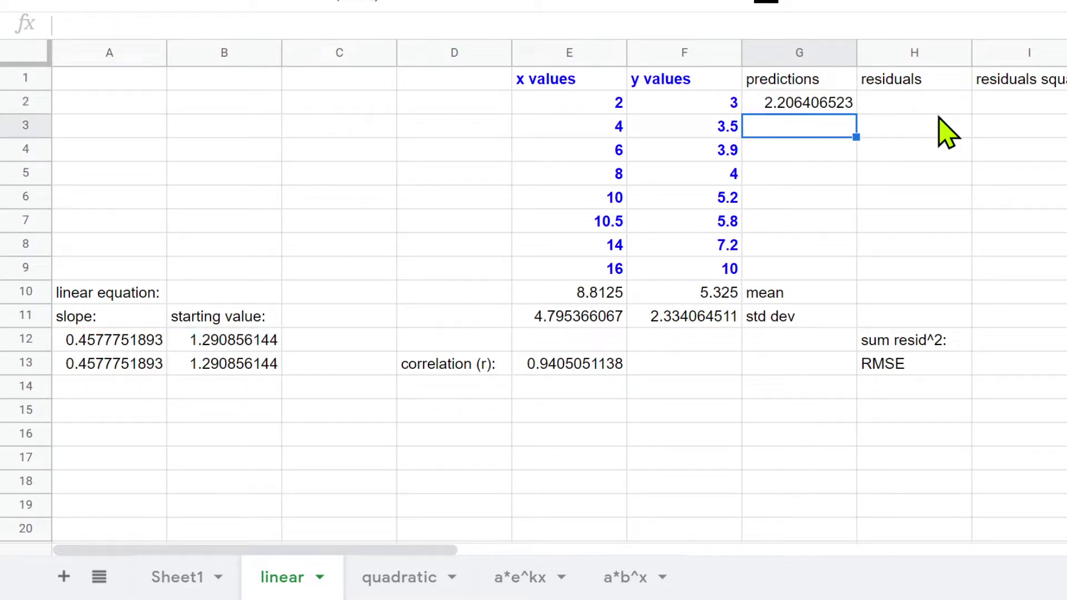
{"action": "key", "text": "Up"}
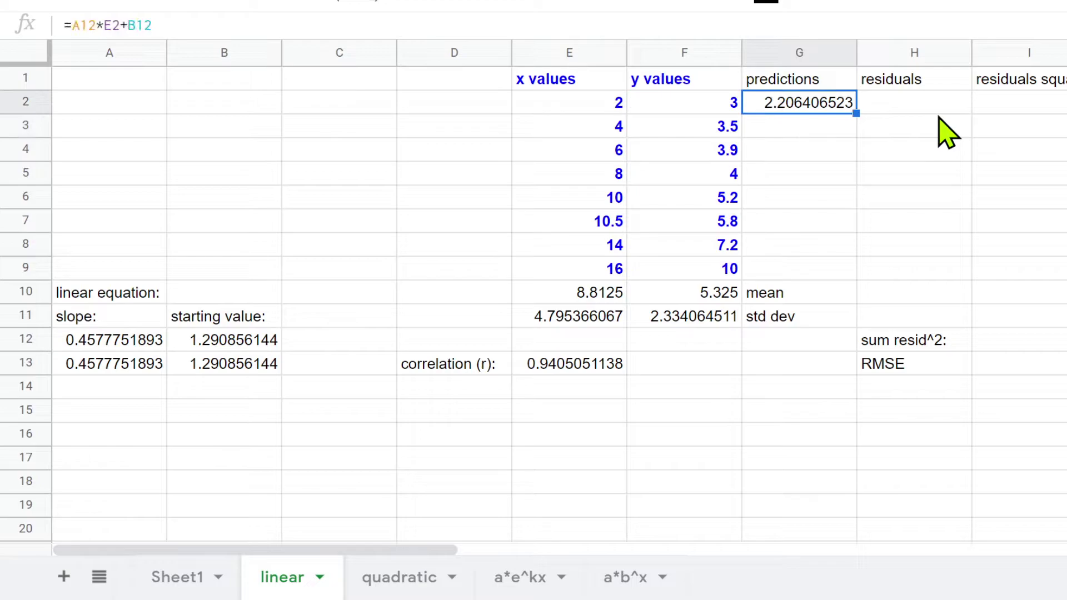
{"action": "left_click", "coordinate": [724, 110]}
{"action": "left_click", "coordinate": [787, 109]}
Recheck the slope formula in A12 and the starting value formula in B12
{"action": "left_click", "coordinate": [125, 340]}
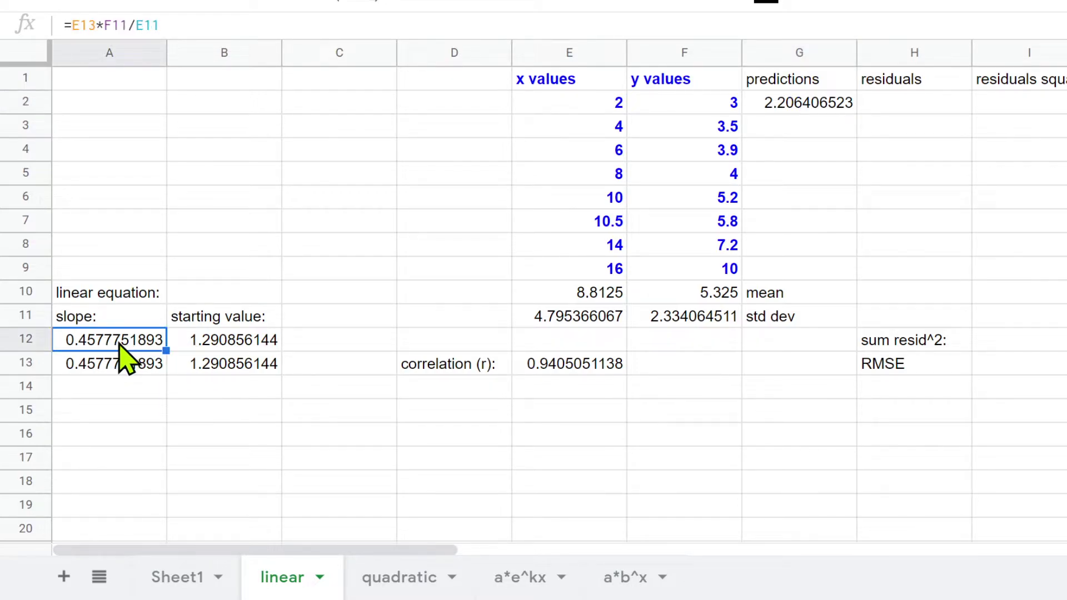
{"action": "left_click", "coordinate": [201, 345]}
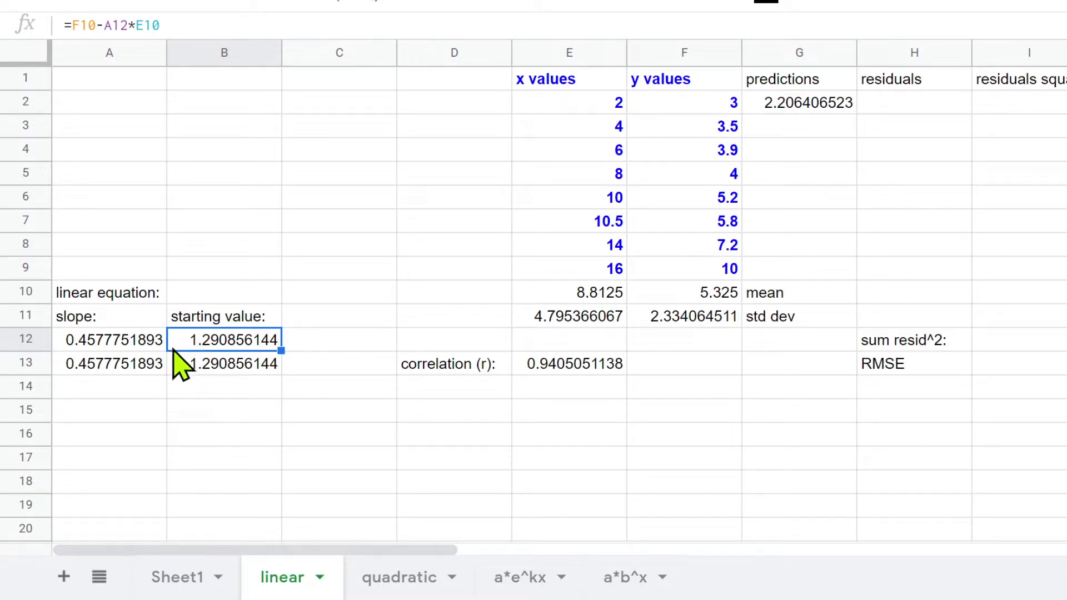
{"action": "left_click", "coordinate": [126, 346]}
{"action": "left_click", "coordinate": [209, 342]}
{"action": "left_click", "coordinate": [825, 104]}
Rewrite G2's formula as =b12+a12*e2, still giving 2.206406523
{"action": "double_click", "coordinate": [824, 102]}
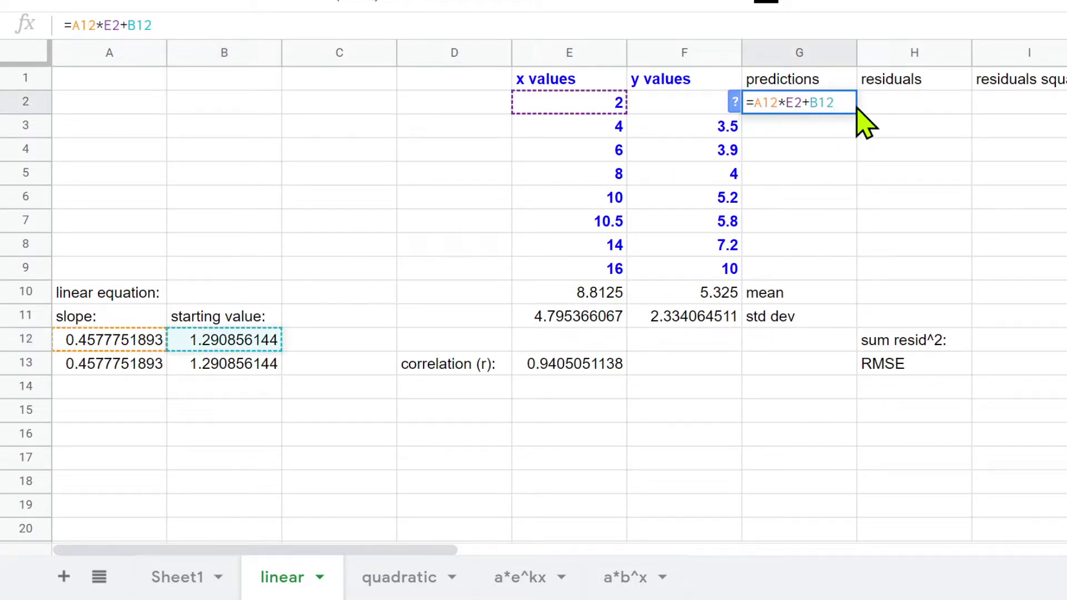
{"action": "key", "text": "BackSpace"}
{"action": "key", "text": "BackSpace"}
{"action": "key", "text": "BackSpace"}
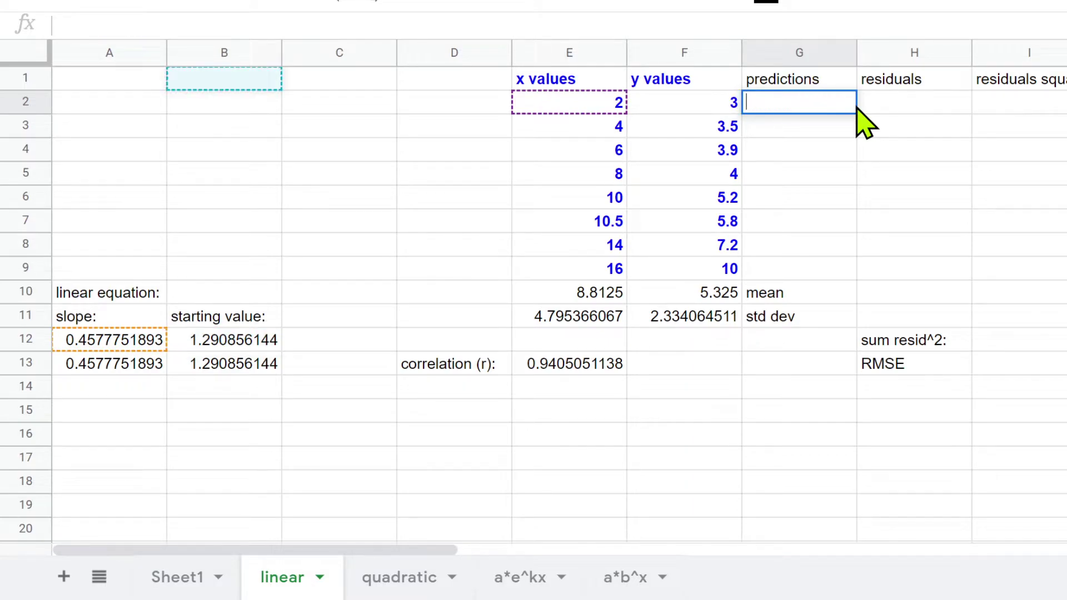
{"action": "type", "text": "="}
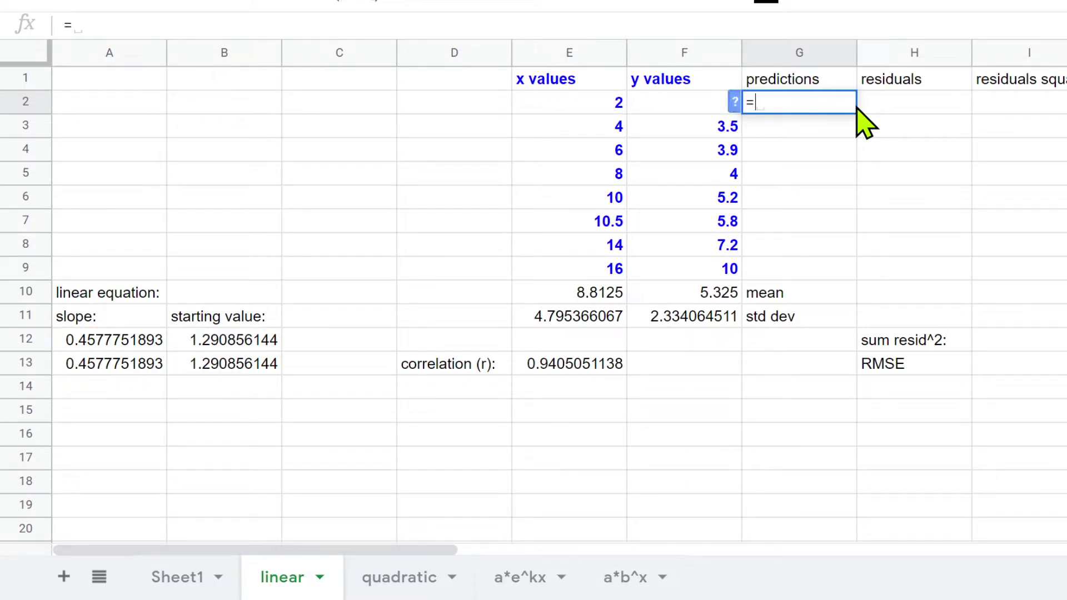
{"action": "type", "text": "b12"}
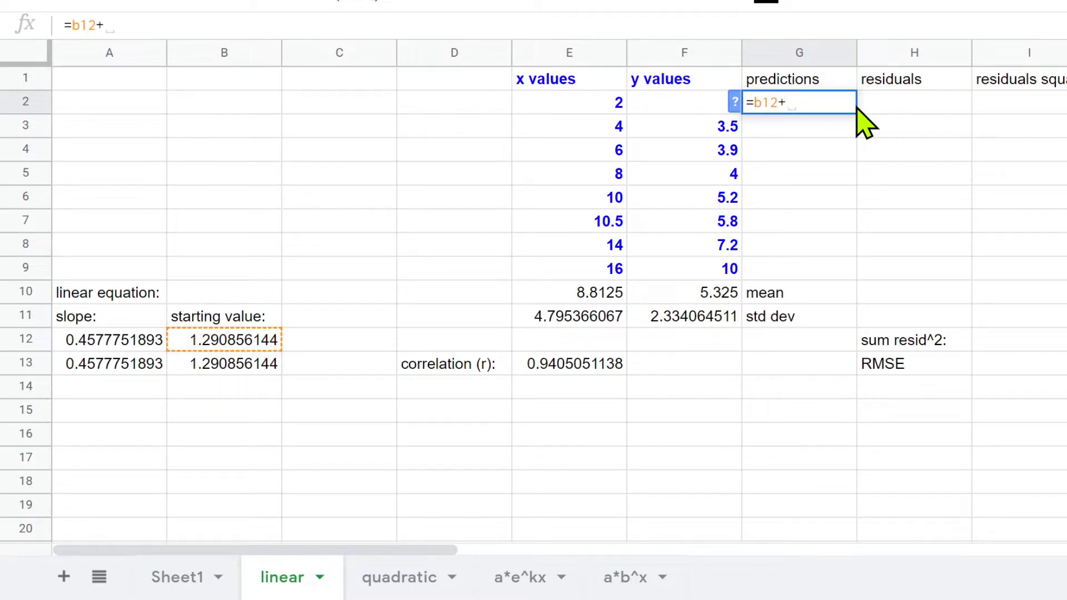
{"action": "type", "text": "+a12*"}
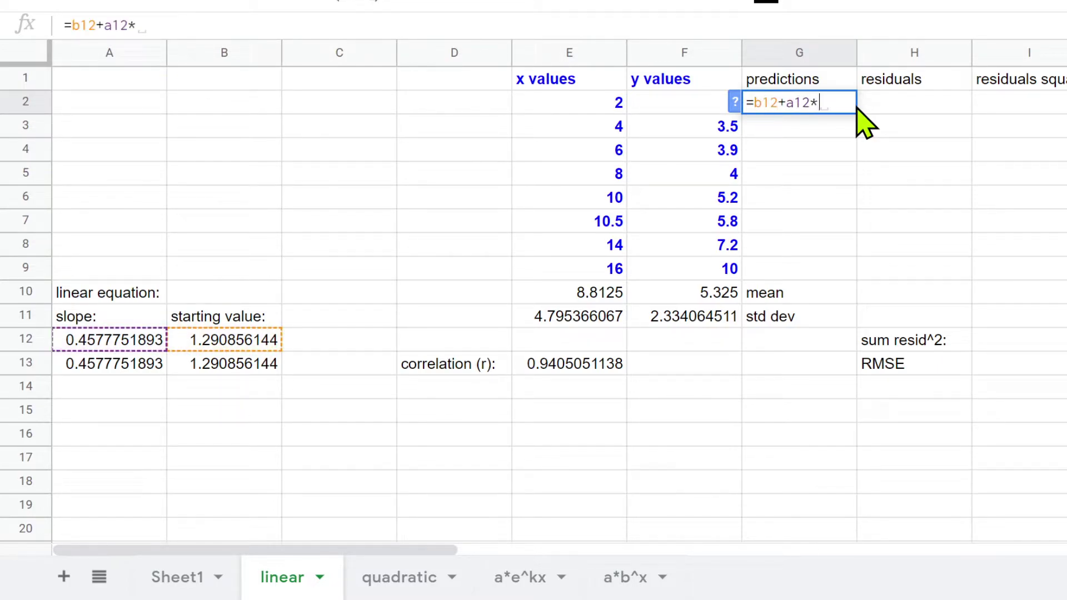
{"action": "type", "text": "e2"}
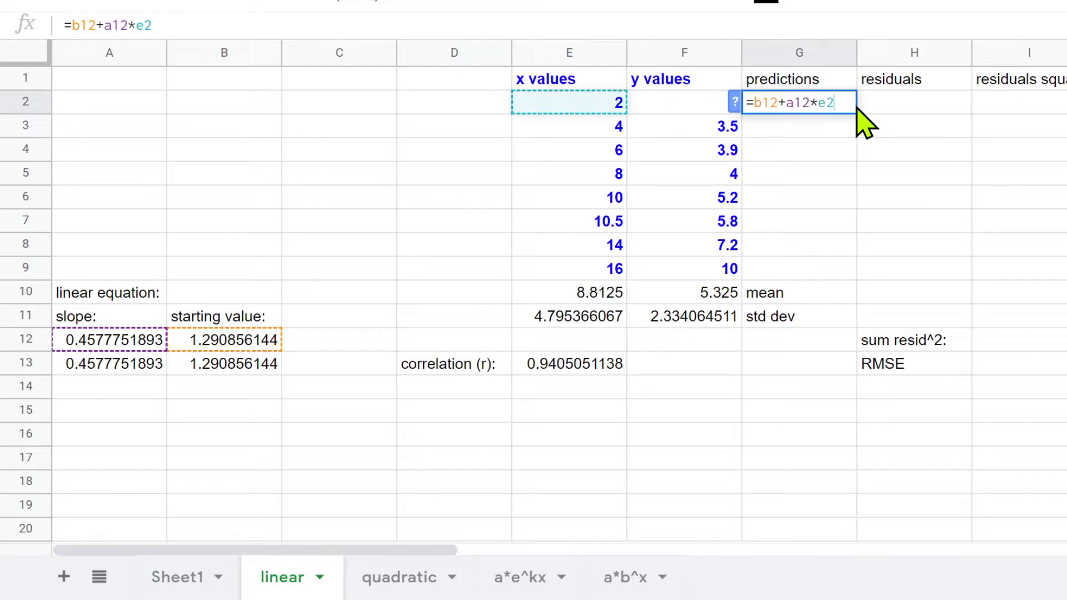
{"action": "left_click", "coordinate": [892, 124]}
Review G2's prediction formula against the x values in E2 and E4
{"action": "left_click", "coordinate": [810, 109]}
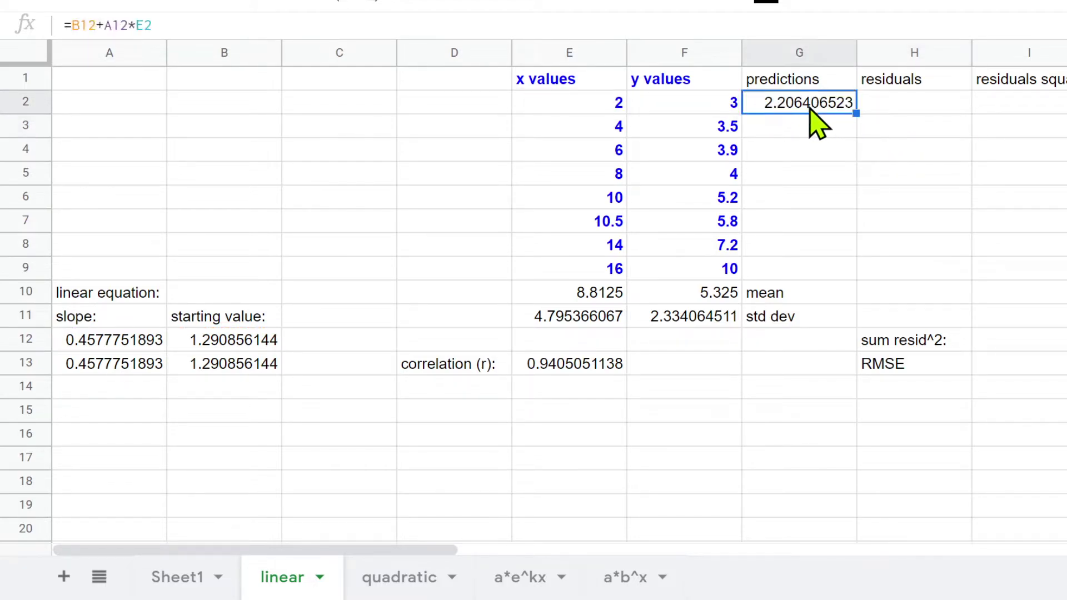
{"action": "left_click", "coordinate": [592, 111]}
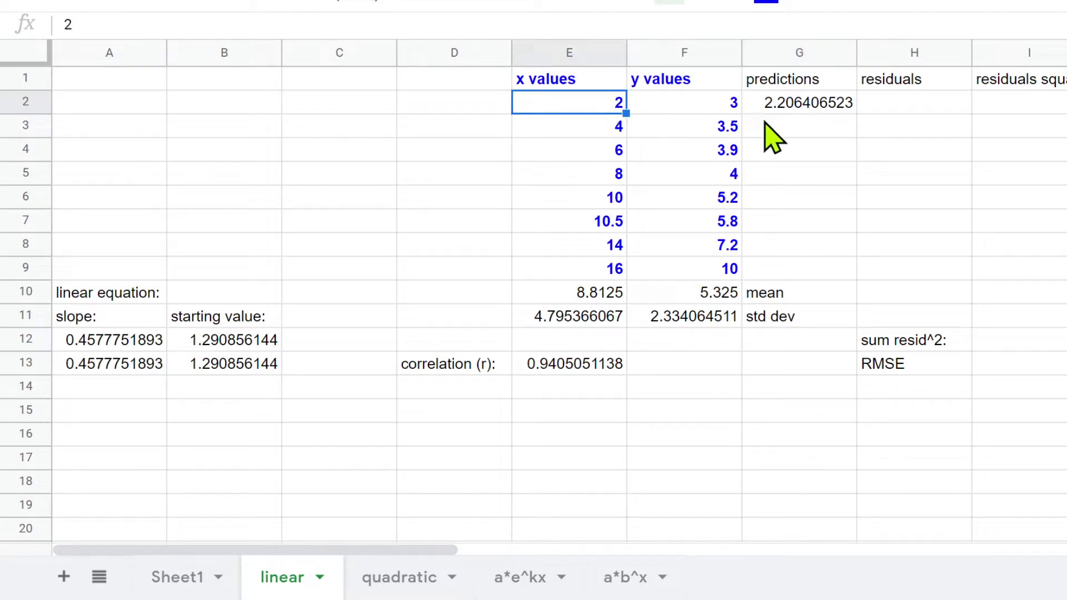
{"action": "left_click", "coordinate": [578, 151]}
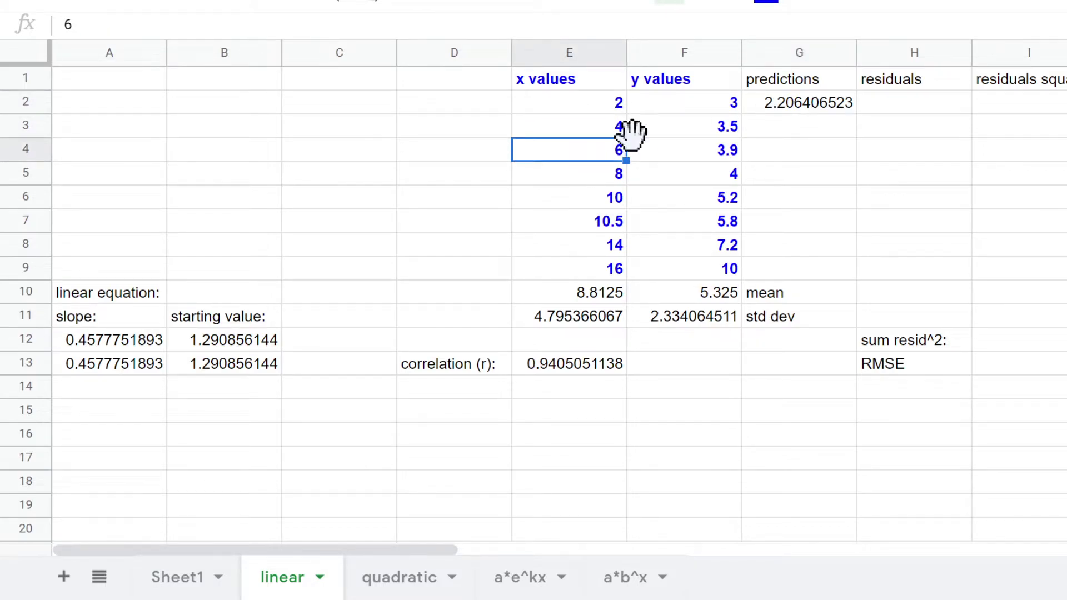
{"action": "left_click", "coordinate": [835, 107]}
{"action": "double_click", "coordinate": [839, 111]}
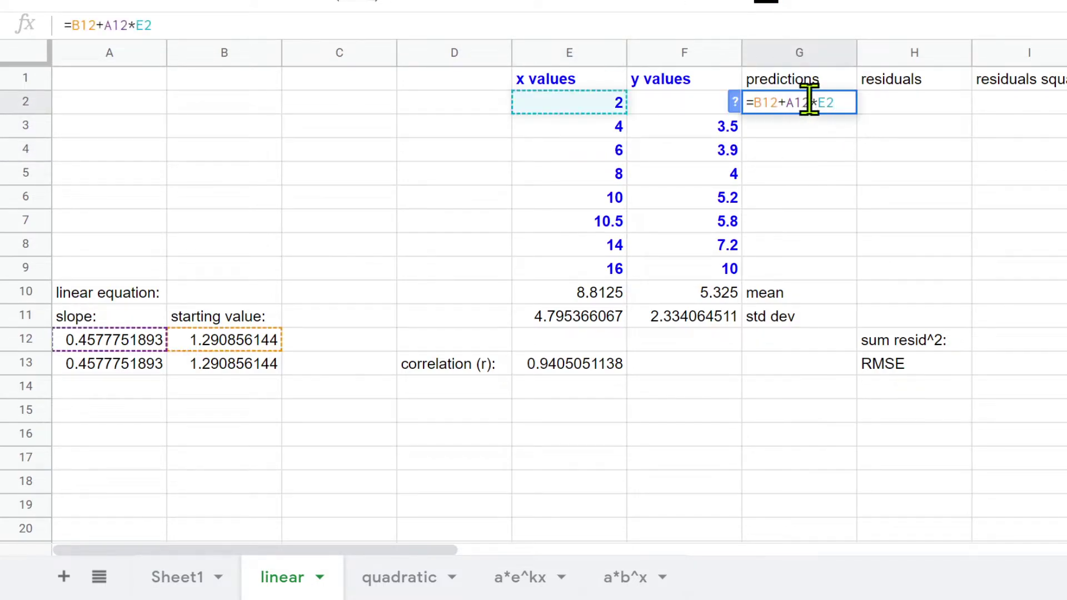
{"action": "left_click", "coordinate": [864, 114]}
{"action": "left_click", "coordinate": [810, 122]}
Copy the G2 prediction formula down into G3:G9
{"action": "left_click", "coordinate": [808, 110]}
{"action": "key", "text": "ctrl+c"}
{"action": "left_click_drag", "start_coordinate": [802, 133], "coordinate": [805, 269]}
{"action": "key", "text": "ctrl+v"}
Inspect G8 and G5, whose references drifted to empty cells like A15 and B15 instead of A12 and B12
{"action": "left_click", "coordinate": [837, 178]}
{"action": "left_click", "coordinate": [834, 248]}
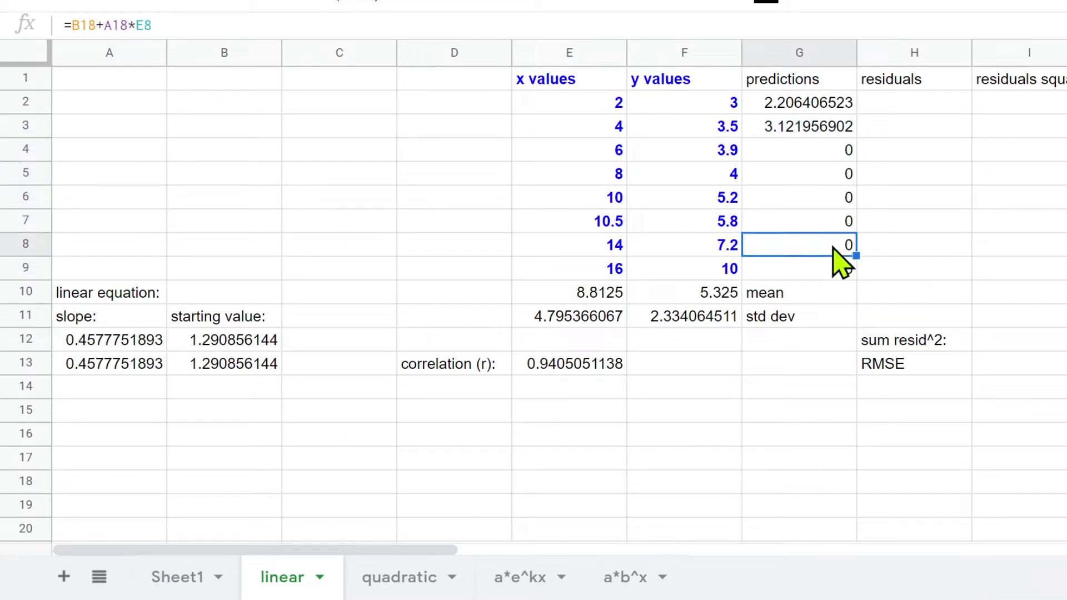
{"action": "key", "text": "Return"}
{"action": "key", "text": "Return"}
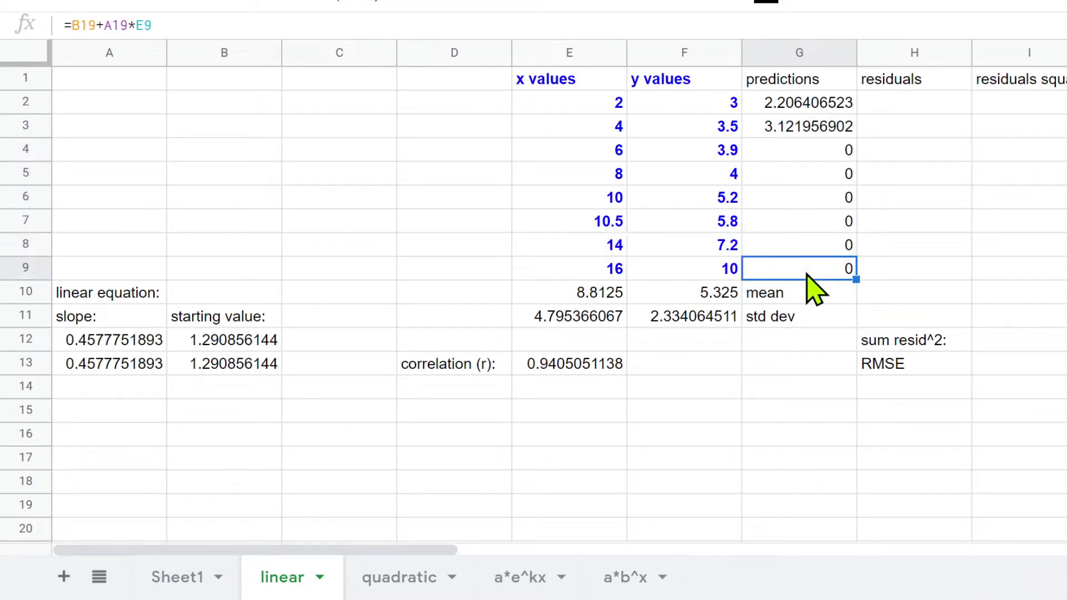
{"action": "left_click", "coordinate": [817, 245]}
{"action": "left_click", "coordinate": [810, 198]}
{"action": "double_click", "coordinate": [803, 177]}
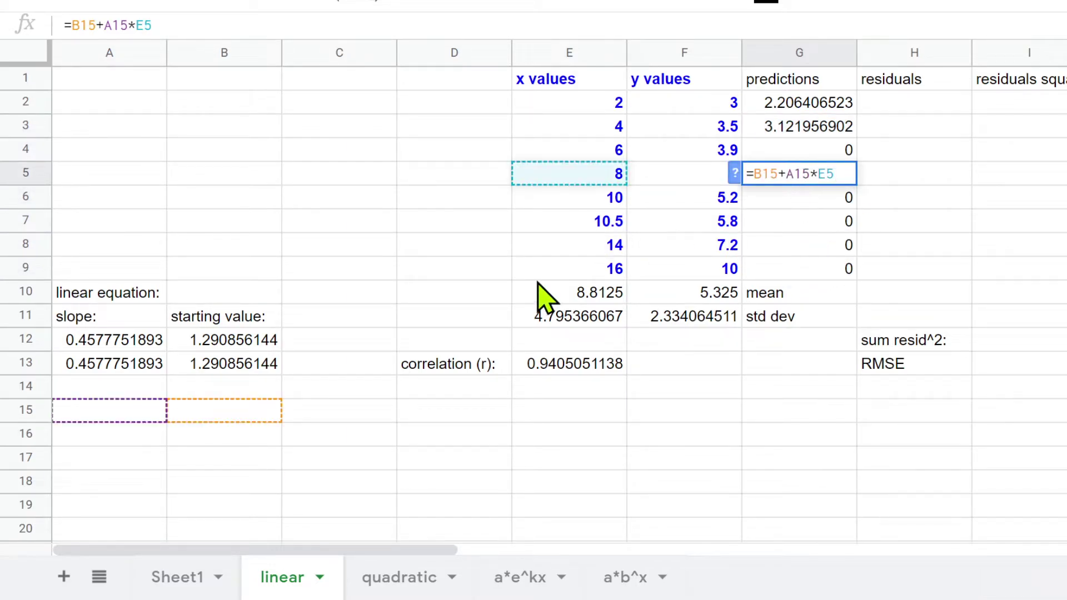
{"action": "left_click", "coordinate": [78, 415]}
{"action": "left_click", "coordinate": [216, 414]}
{"action": "left_click", "coordinate": [128, 412]}
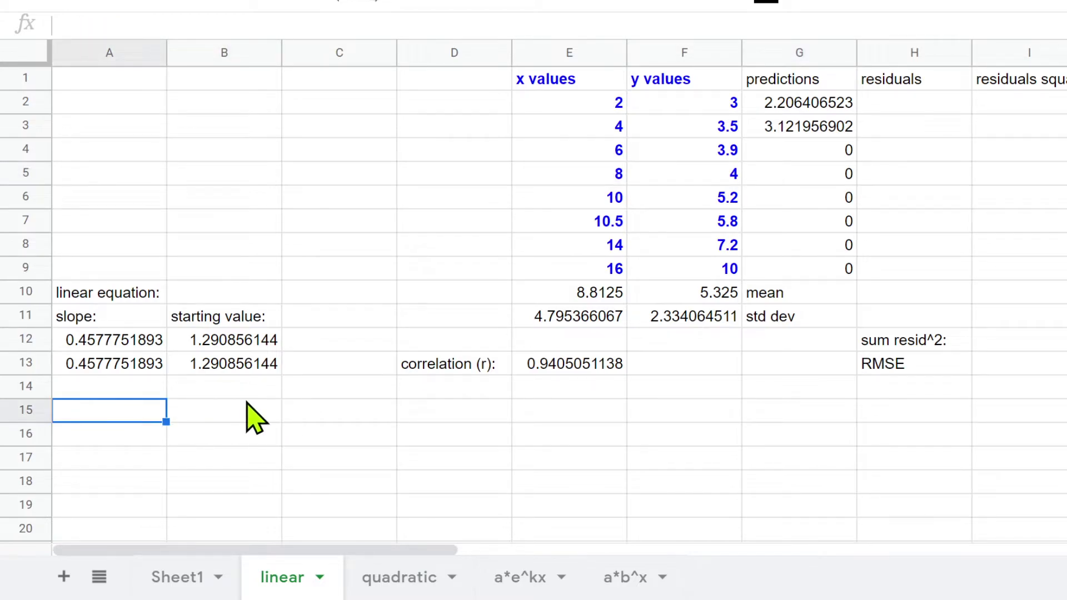
{"action": "double_click", "coordinate": [816, 176]}
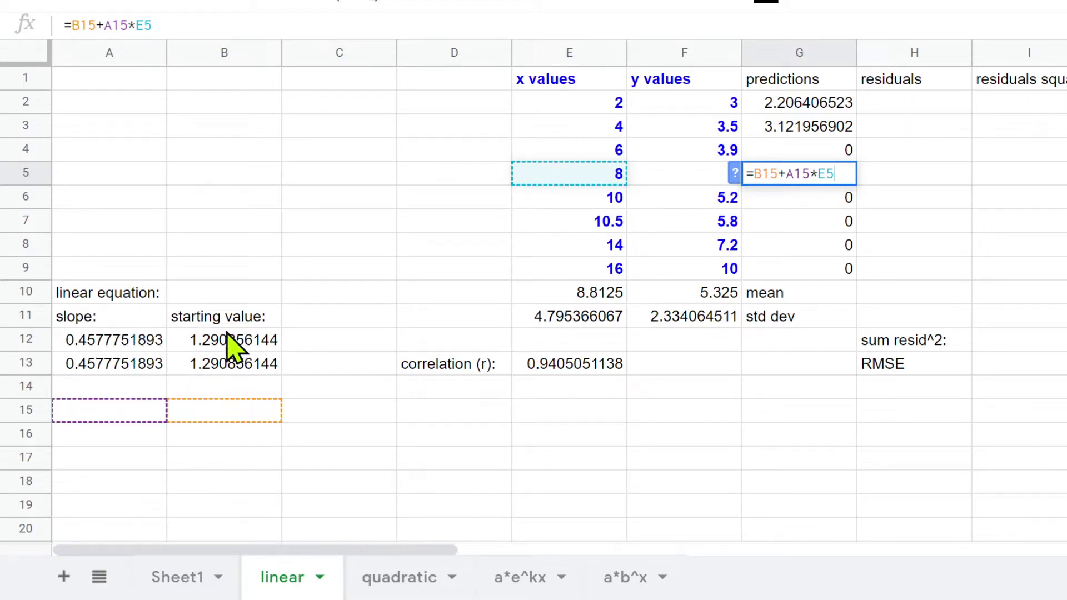
{"action": "left_click", "coordinate": [151, 340]}
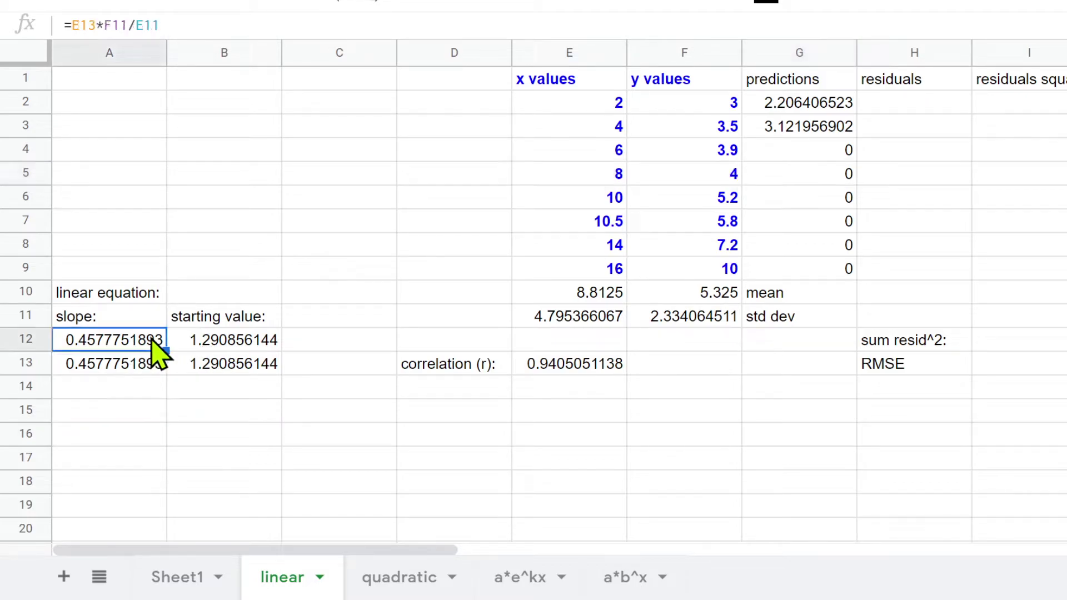
{"action": "left_click", "coordinate": [237, 340]}
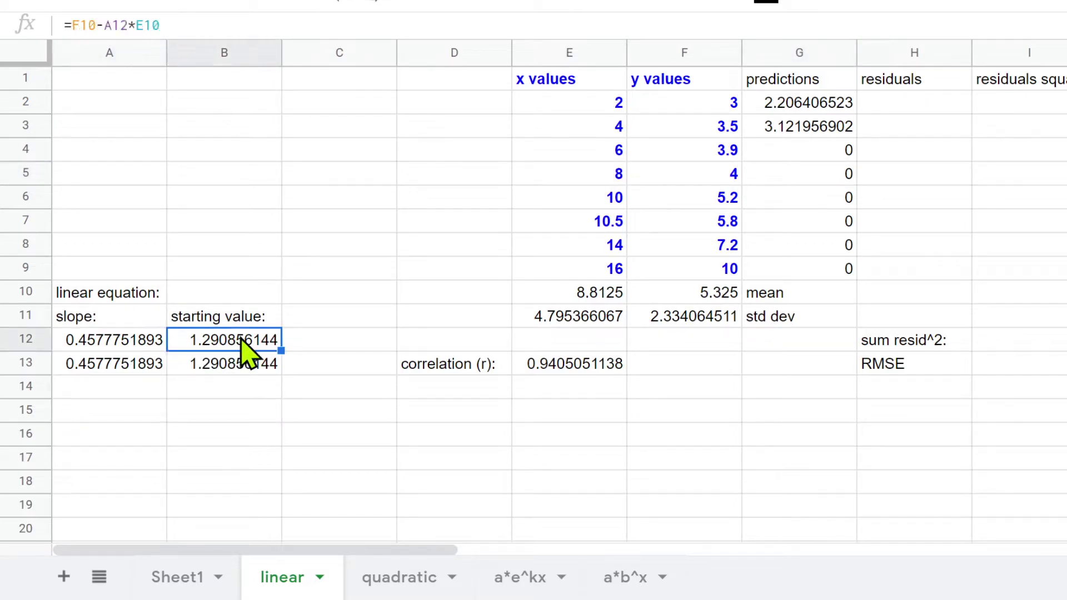
Rewrite G2's formula as =$B$12+$A$12*E2, anchoring the starting value and slope references
{"action": "left_click", "coordinate": [788, 105]}
{"action": "double_click", "coordinate": [766, 103]}
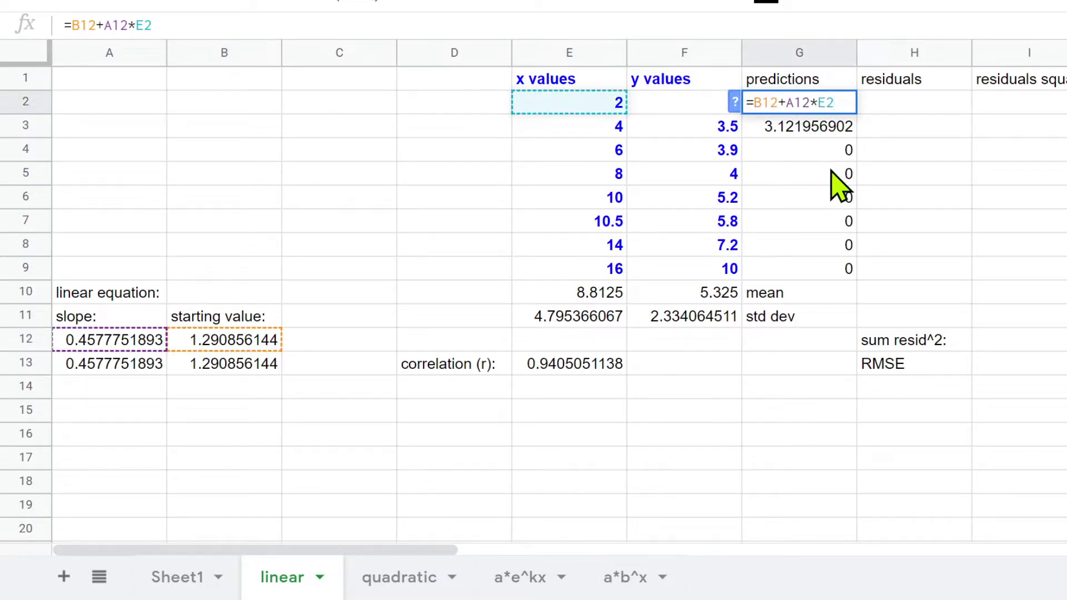
{"action": "key", "text": "Left"}
{"action": "key", "text": "Left"}
{"action": "key", "text": "Left"}
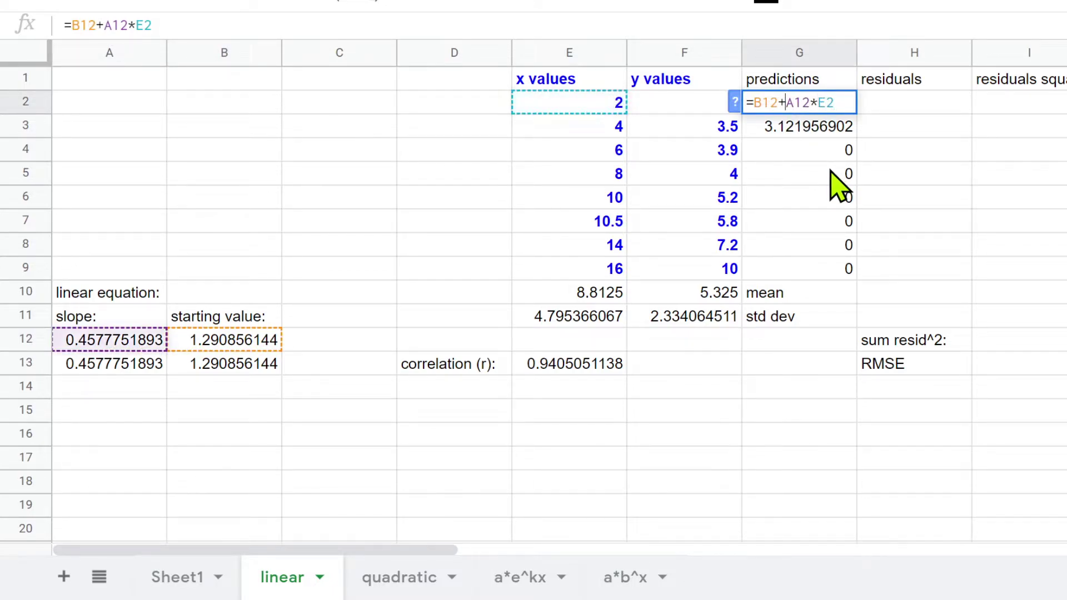
{"action": "key", "text": "Left"}
{"action": "key", "text": "Left"}
{"action": "key", "text": "Left"}
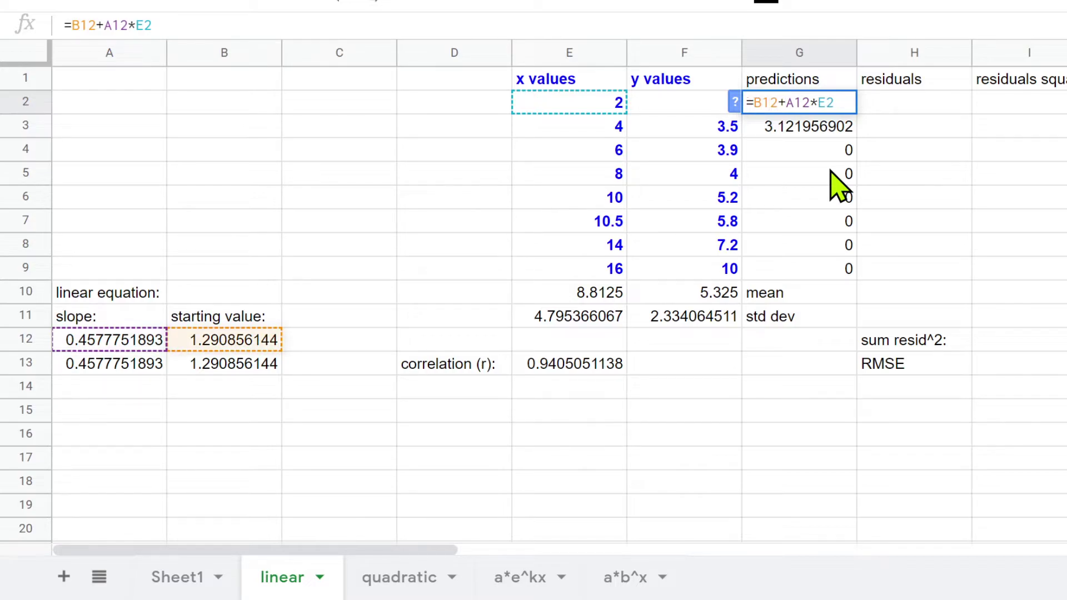
{"action": "type", "text": "$B$"}
{"action": "key", "text": "Right"}
{"action": "type", "text": "$"}
{"action": "key", "text": "Right"}
{"action": "type", "text": "$"}
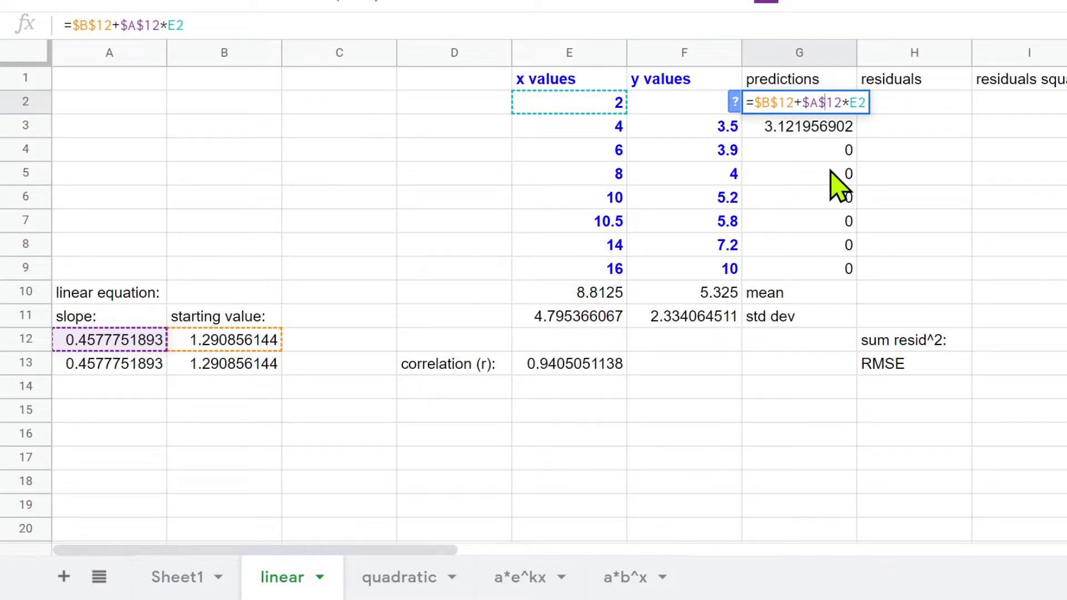
Commit the anchored G2 formula and clear the stale values from G3:G9
{"action": "key", "text": "Return"}
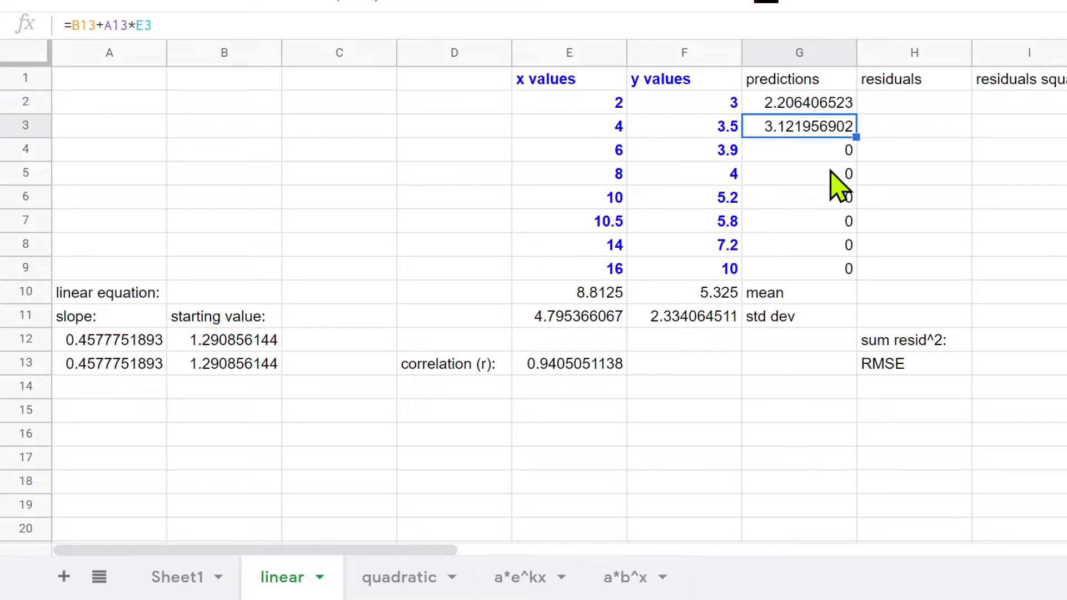
{"action": "mouse_move", "coordinate": [808, 136]}
{"action": "left_mouse_down"}
{"action": "mouse_move", "coordinate": [767, 285]}
{"action": "mouse_move", "coordinate": [774, 278]}
{"action": "left_mouse_up"}
{"action": "key", "text": "Delete"}
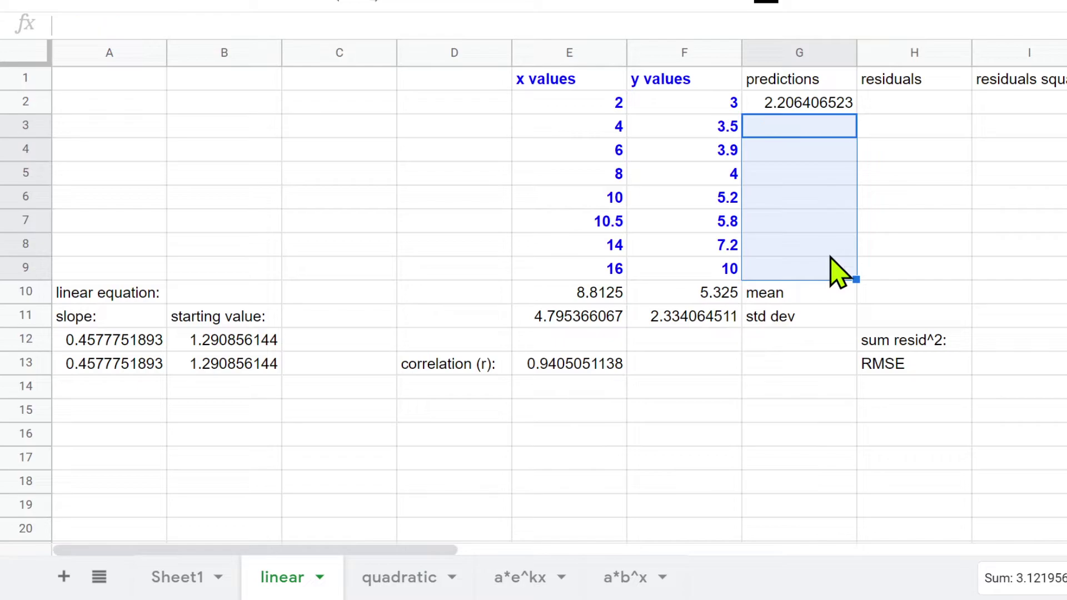
Fill G2's prediction formula into G3:G9 and verify G7–G9, ending at 8.615259173
{"action": "left_click", "coordinate": [819, 110]}
{"action": "key", "text": "ctrl+c"}
{"action": "left_click_drag", "start_coordinate": [822, 124], "coordinate": [812, 266]}
{"action": "key", "text": "ctrl+v"}
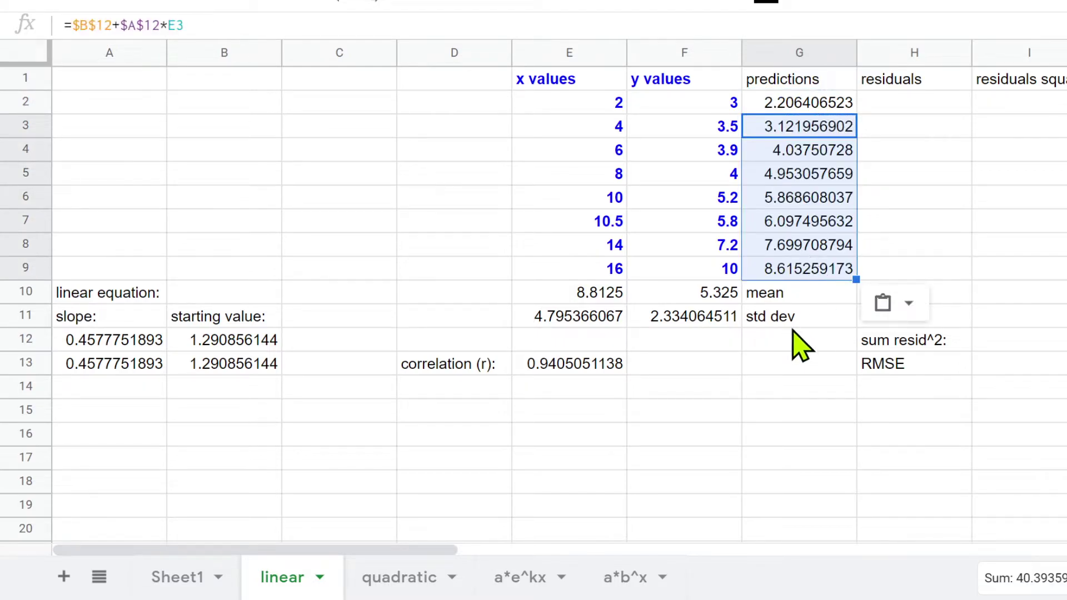
{"action": "left_click", "coordinate": [818, 298]}
{"action": "left_click", "coordinate": [816, 249]}
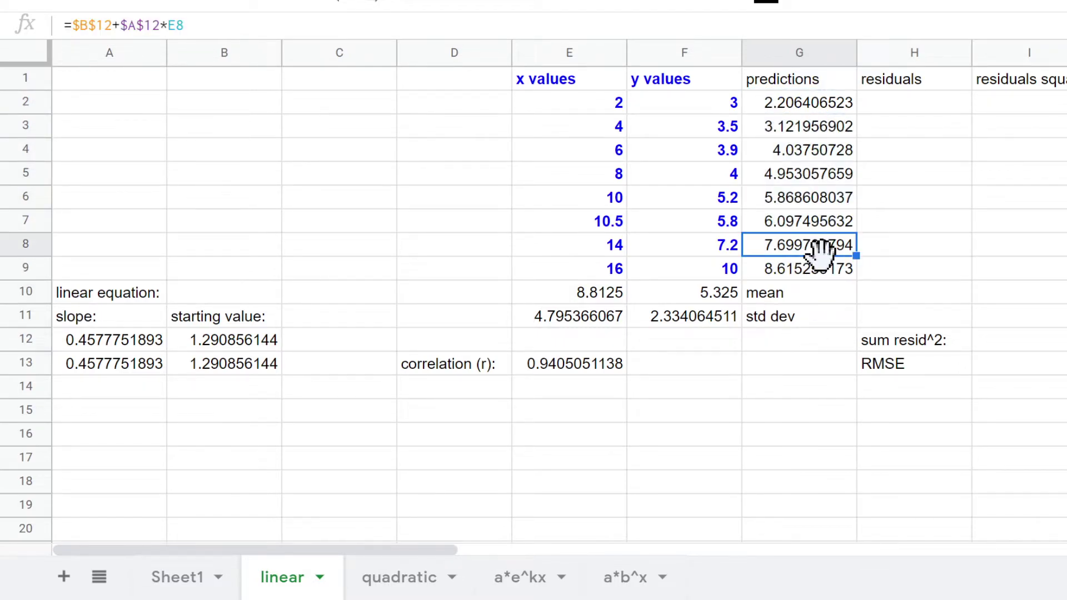
{"action": "left_click", "coordinate": [804, 276]}
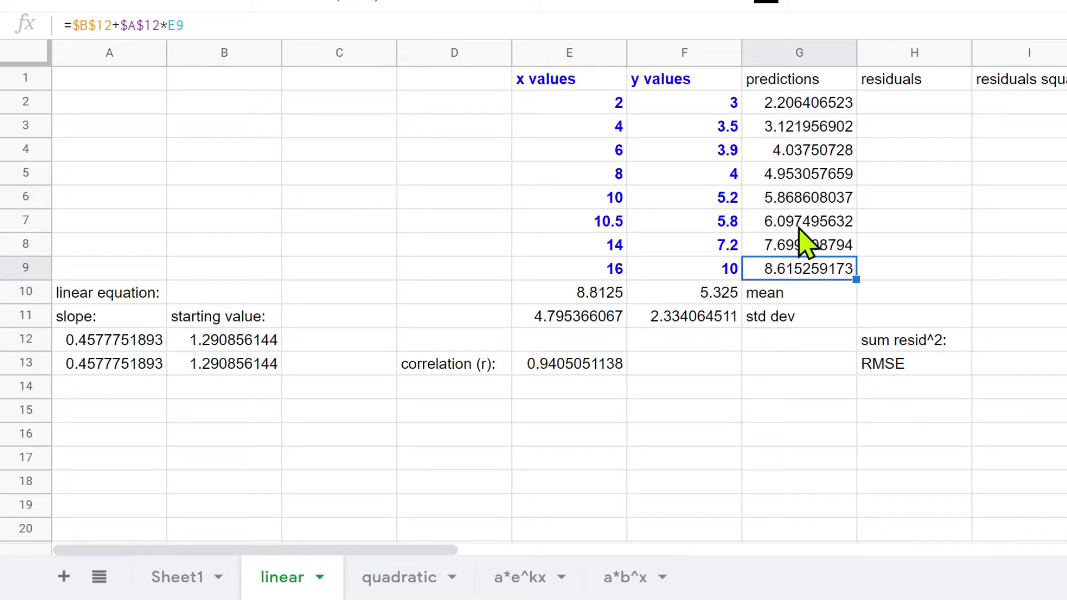
{"action": "left_click", "coordinate": [836, 228]}
{"action": "key", "text": "Left"}
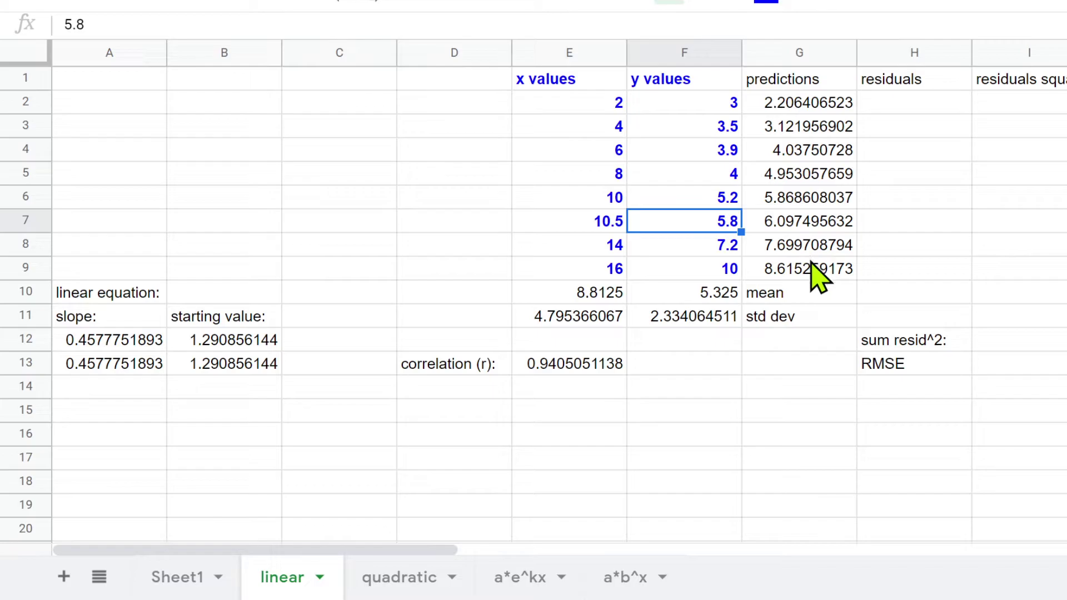
Make the G1, H1 and I1 column headers bold
{"action": "left_click_drag", "start_coordinate": [812, 84], "coordinate": [810, 272]}
{"action": "left_click", "coordinate": [805, 83]}
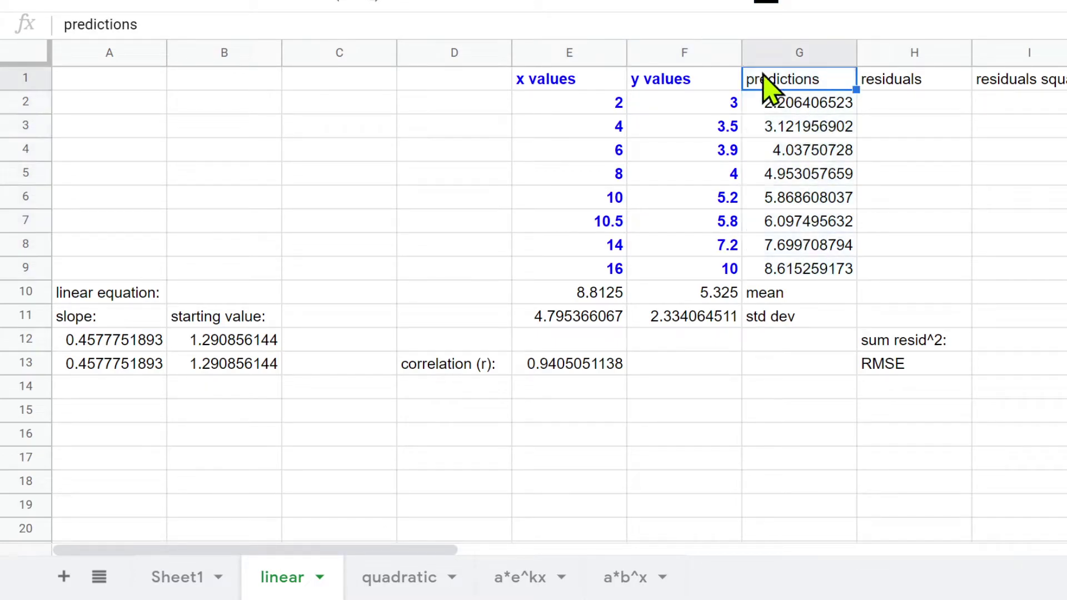
{"action": "key", "text": "ctrl+b"}
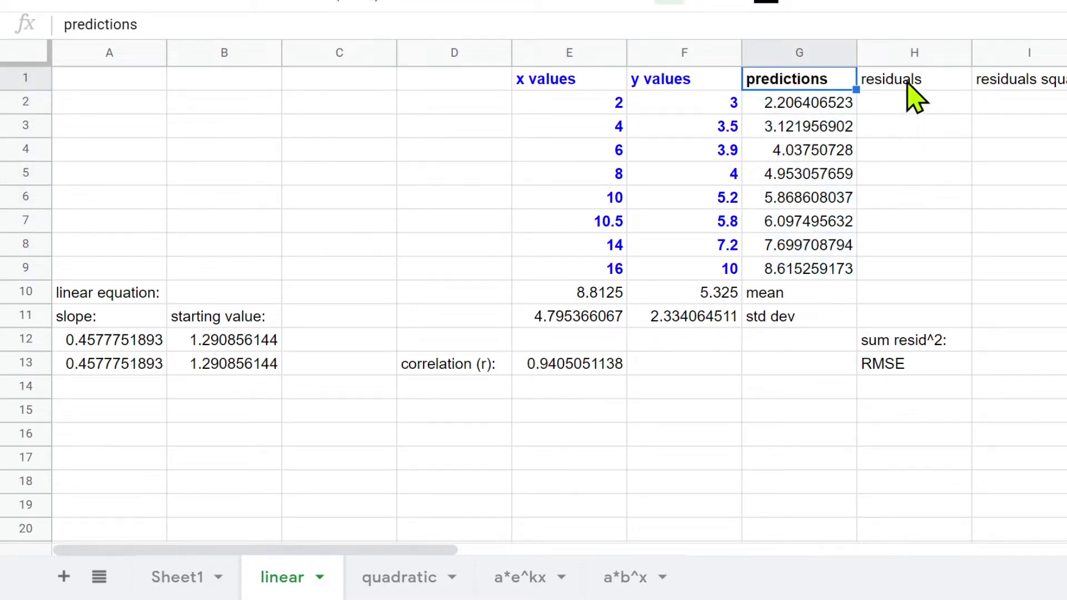
{"action": "left_click_drag", "start_coordinate": [907, 81], "coordinate": [1028, 86]}
{"action": "key", "text": "ctrl+b"}
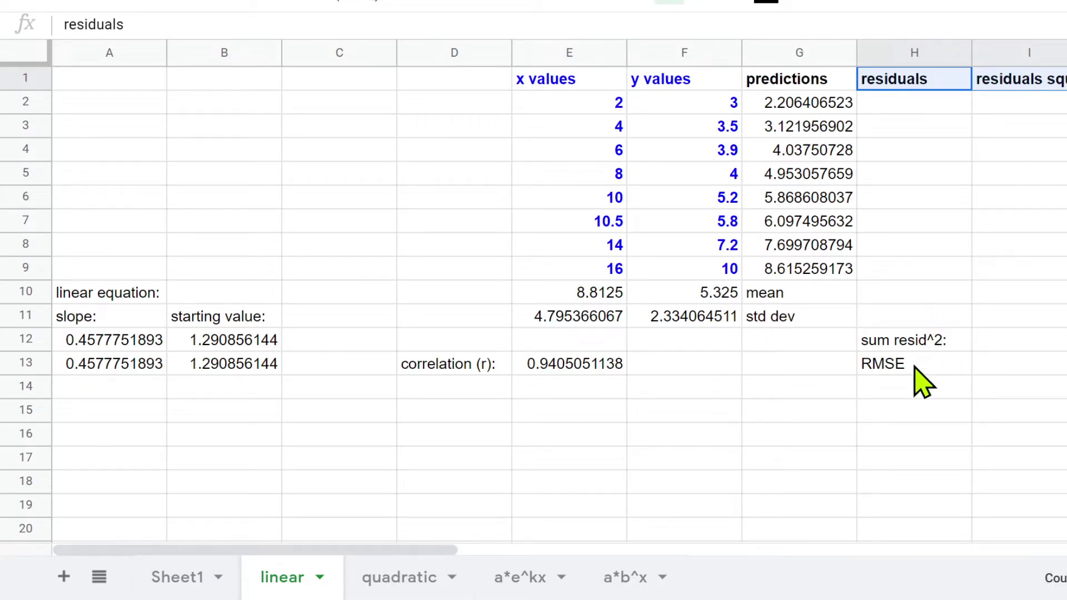
Enter a first residual formula in H2, subtracting the G2 prediction from the y value
{"action": "left_click", "coordinate": [906, 111]}
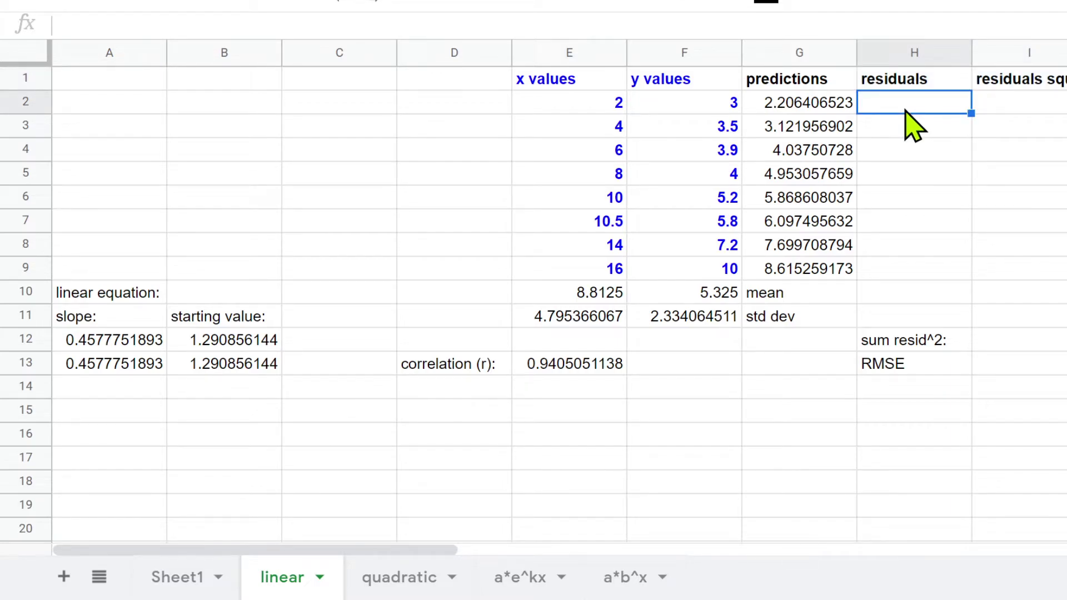
{"action": "left_click", "coordinate": [693, 103]}
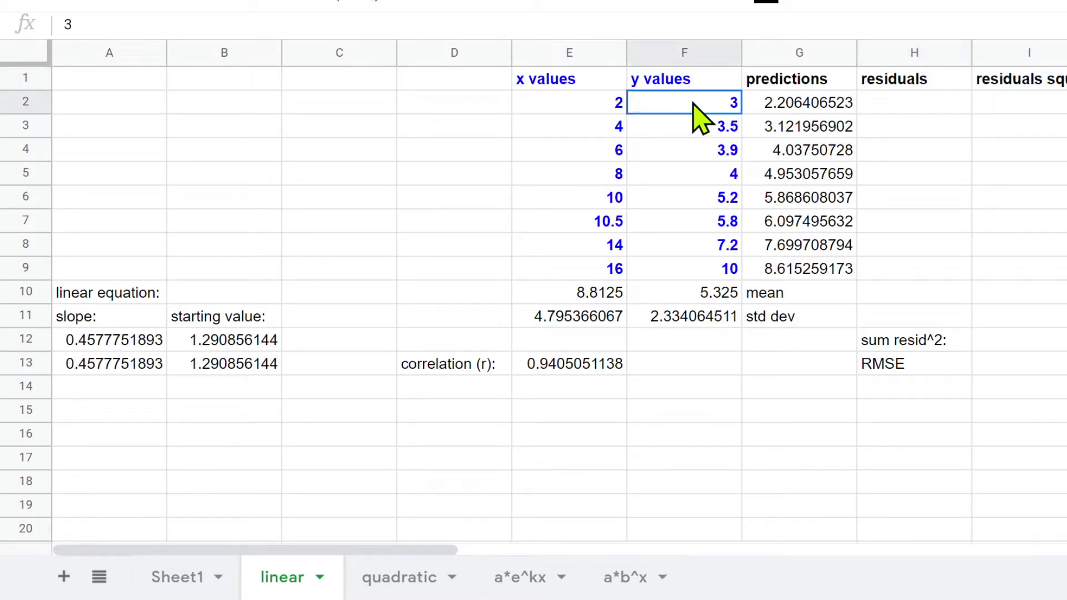
{"action": "left_click", "coordinate": [808, 106]}
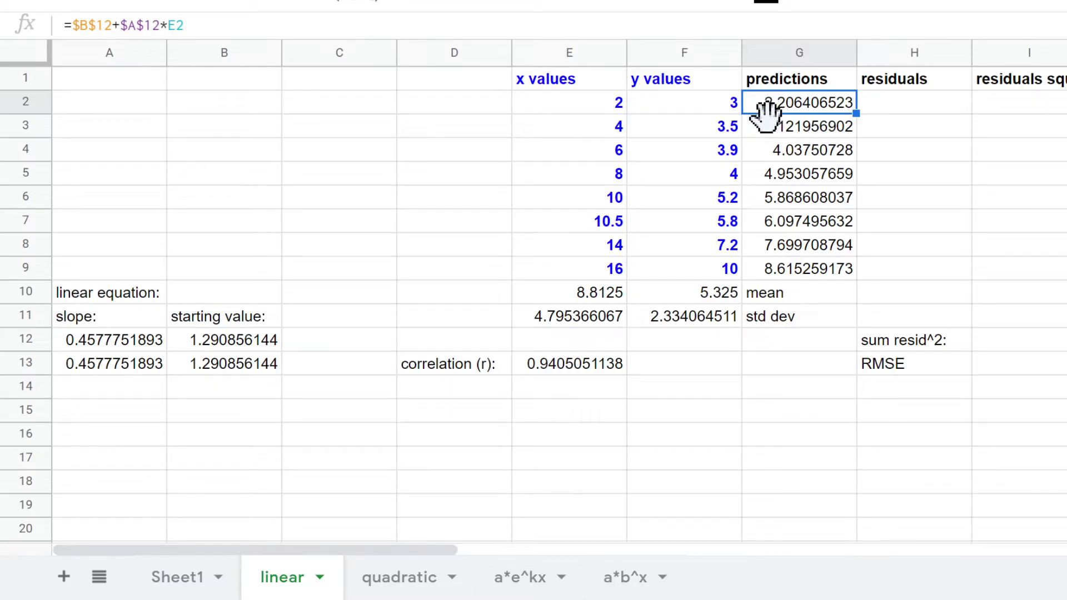
{"action": "left_click", "coordinate": [889, 108]}
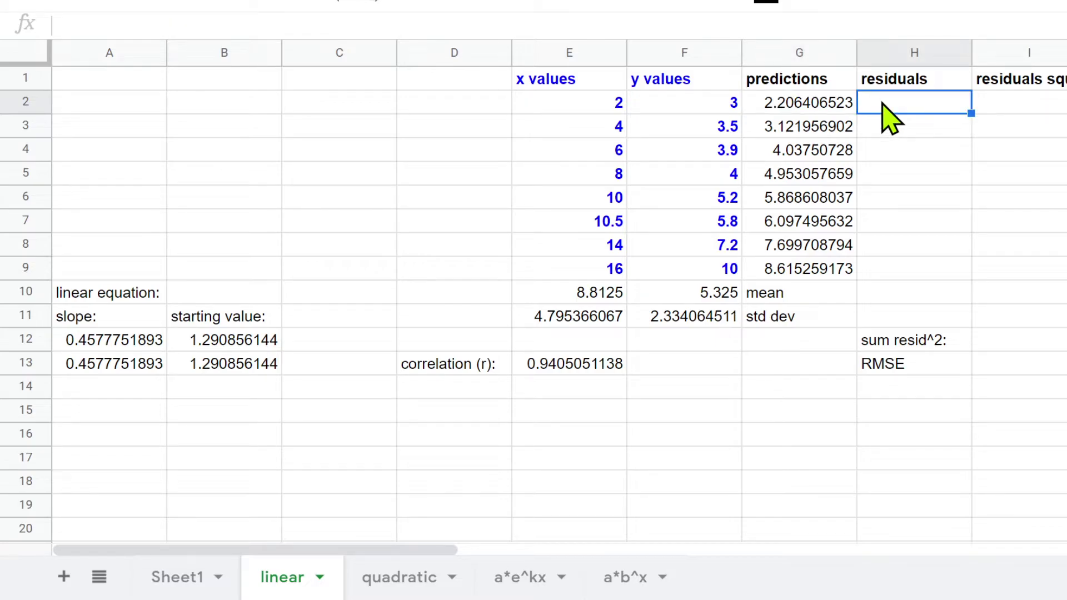
{"action": "type", "text": "-"}
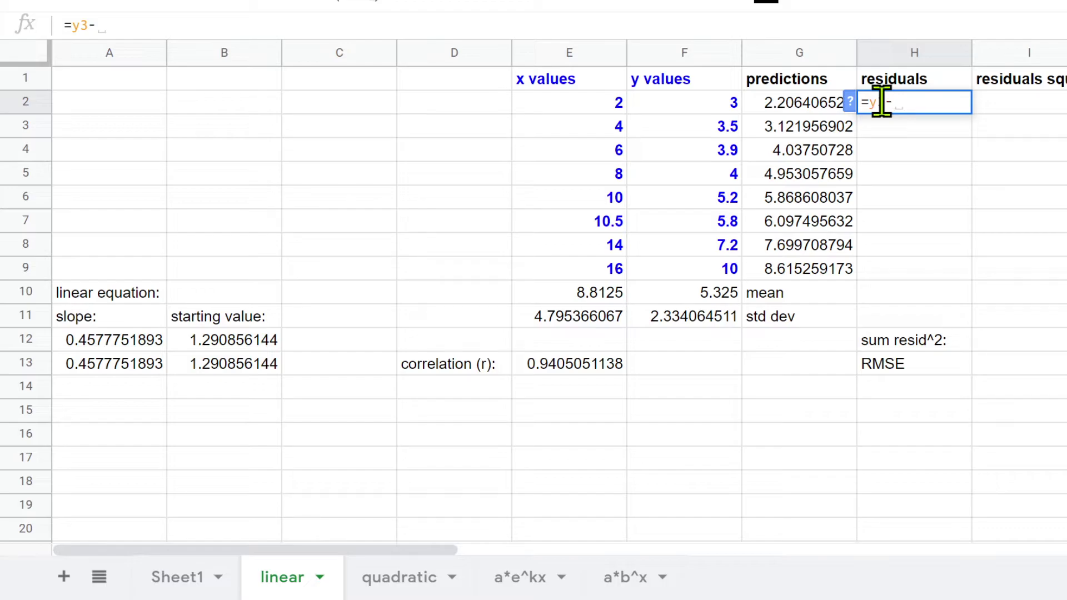
{"action": "type", "text": "3"}
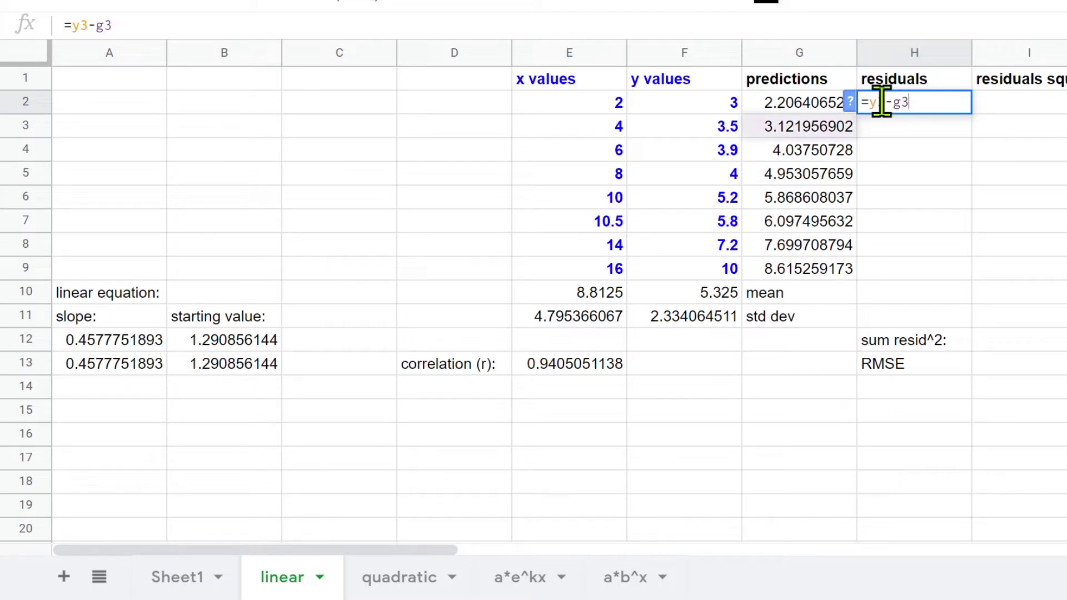
{"action": "left_click", "coordinate": [881, 101]}
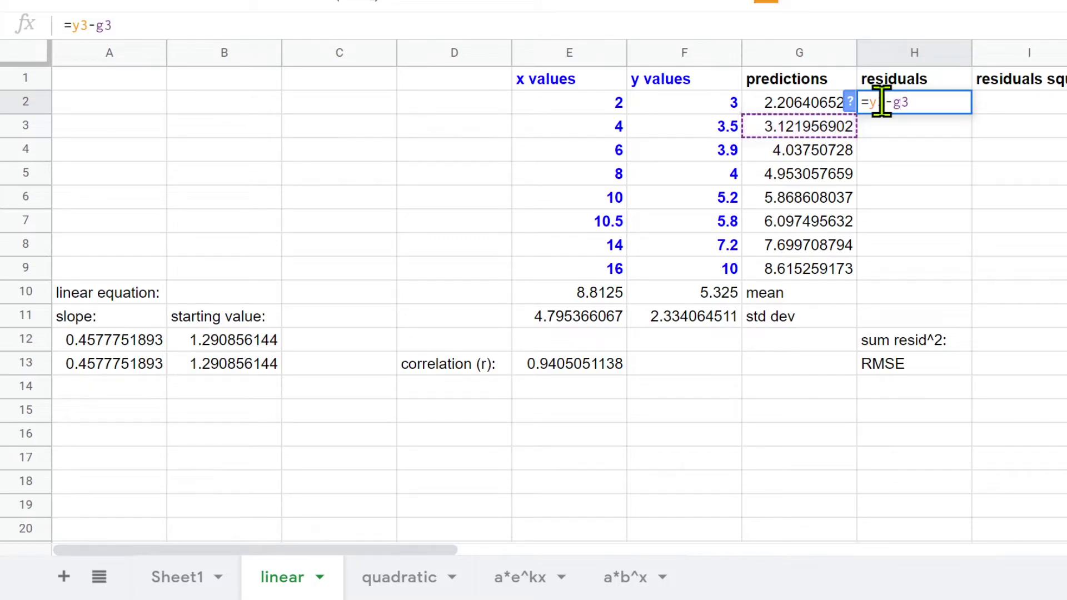
{"action": "key", "text": "BackSpace"}
{"action": "type", "text": "20"}
{"action": "key", "text": "Right"}
{"action": "key", "text": "Right"}
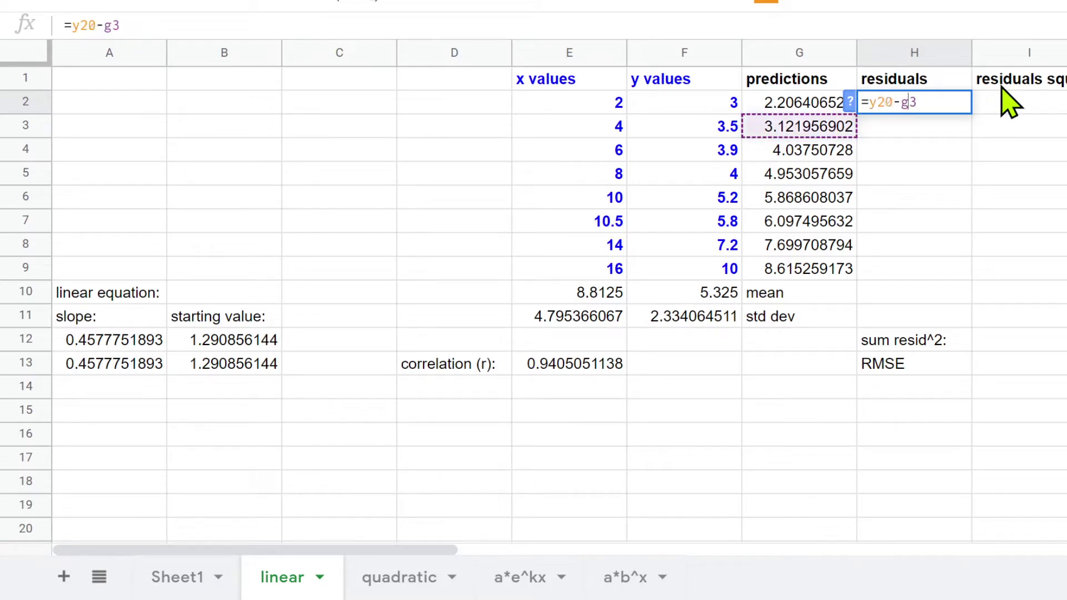
{"action": "key", "text": "Left"}
{"action": "key", "text": "Left"}
{"action": "key", "text": "BackSpace"}
{"action": "key", "text": "Right"}
{"action": "key", "text": "BackSpace"}
{"action": "type", "text": "2"}
{"action": "key", "text": "Return"}
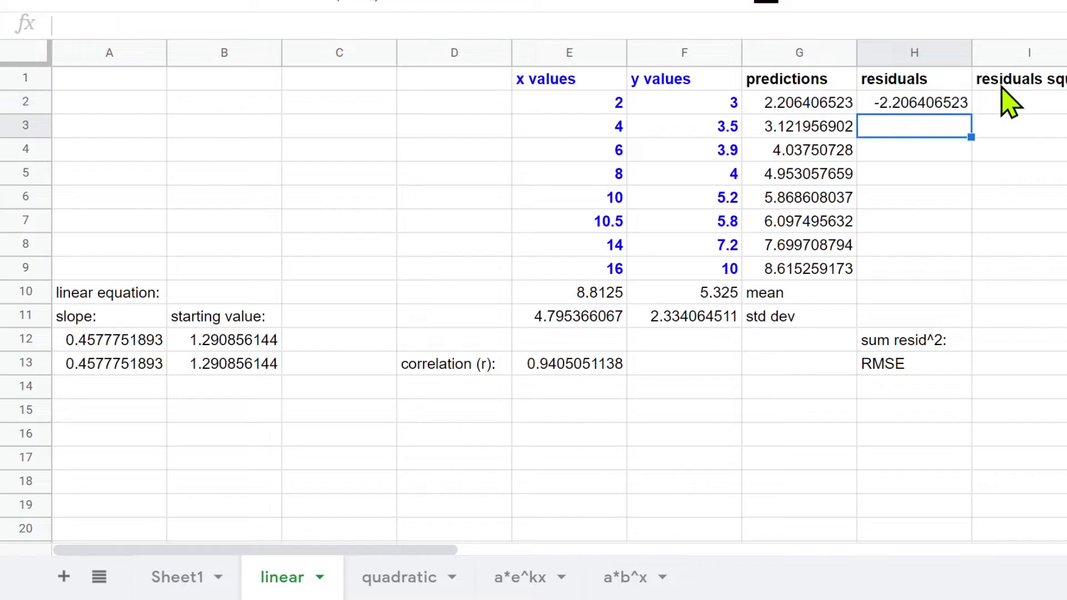
Correct H2 to =F2-G2 and fill the residual formula down into H3:H9
{"action": "double_click", "coordinate": [911, 103]}
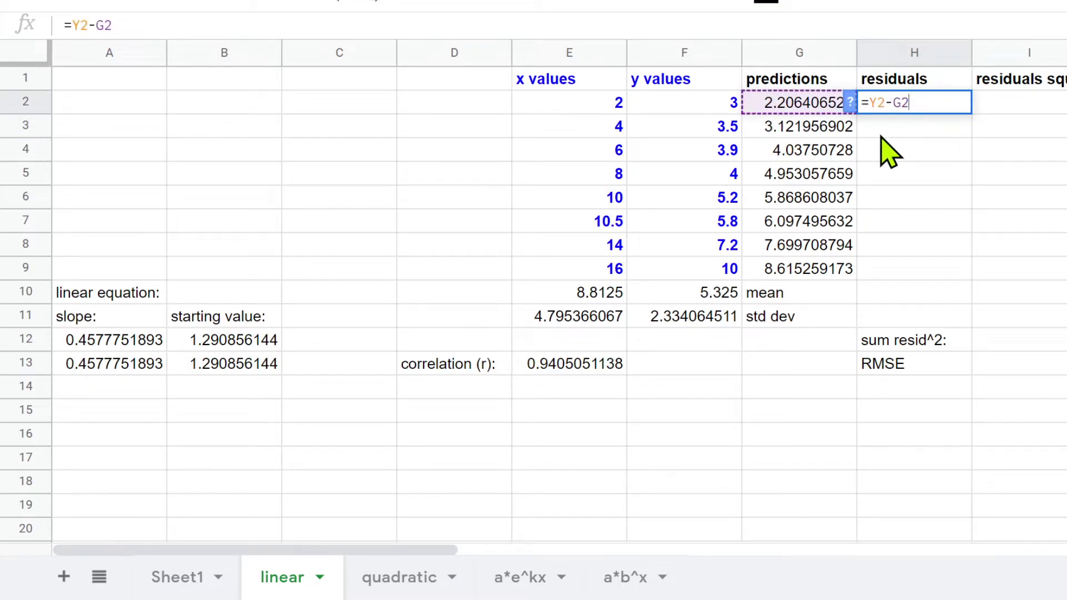
{"action": "left_click", "coordinate": [877, 103]}
{"action": "type", "text": "f"}
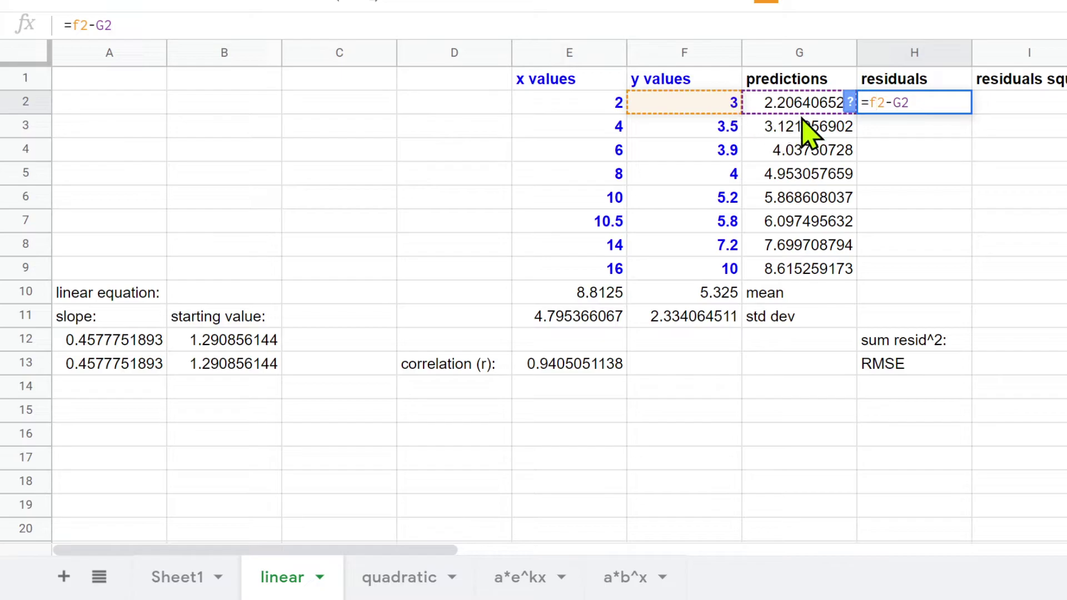
{"action": "key", "text": "Return"}
{"action": "left_click", "coordinate": [920, 112]}
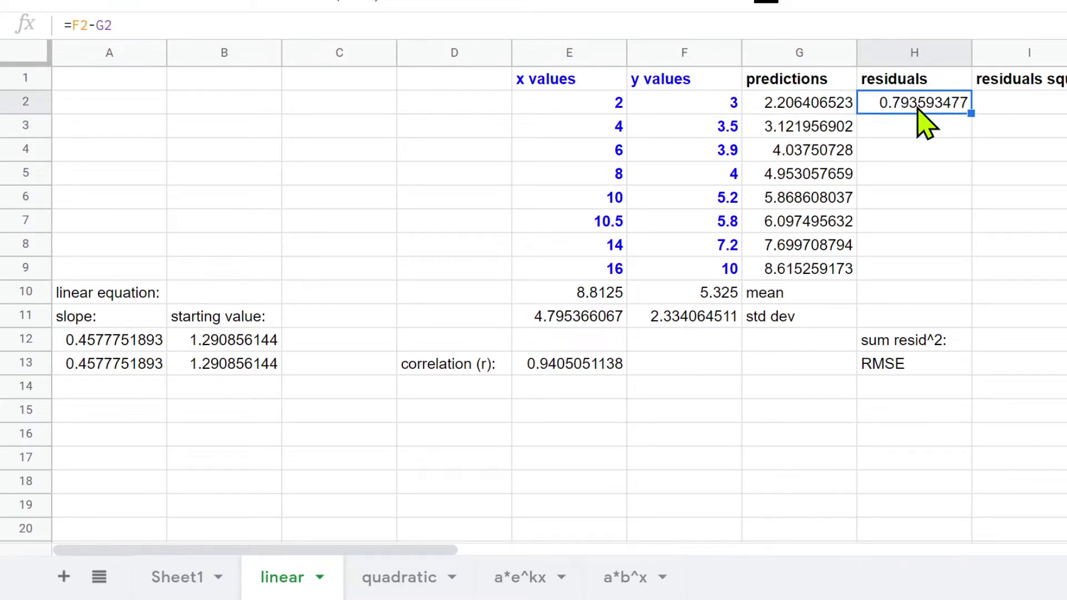
{"action": "key", "text": "ctrl+c"}
{"action": "left_click_drag", "start_coordinate": [912, 128], "coordinate": [918, 270]}
{"action": "key", "text": "ctrl+v"}
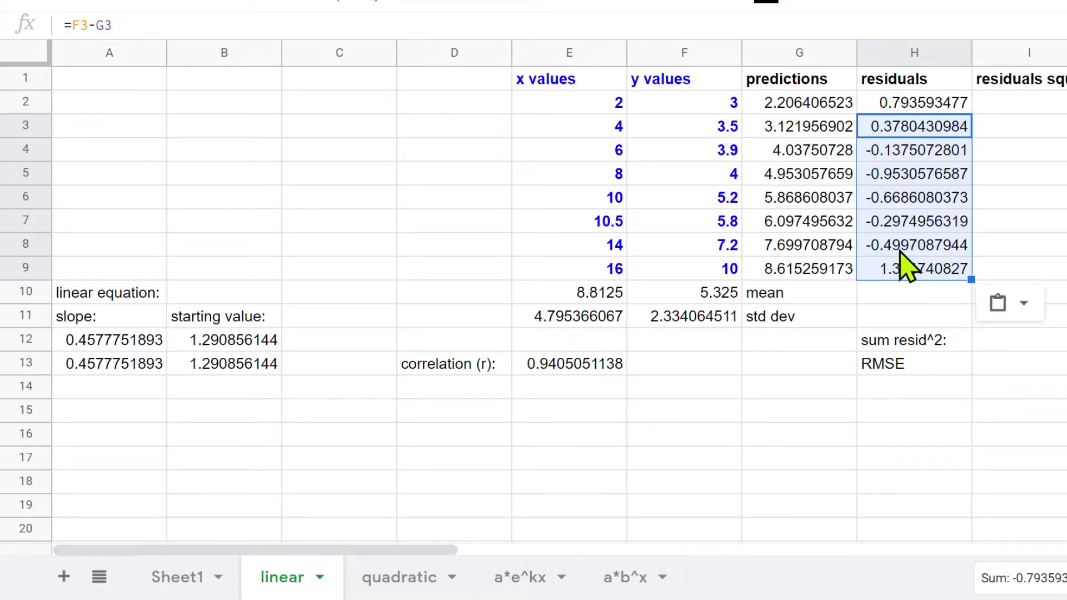
{"action": "left_click", "coordinate": [901, 174]}
{"action": "left_click_drag", "start_coordinate": [889, 149], "coordinate": [929, 253]}
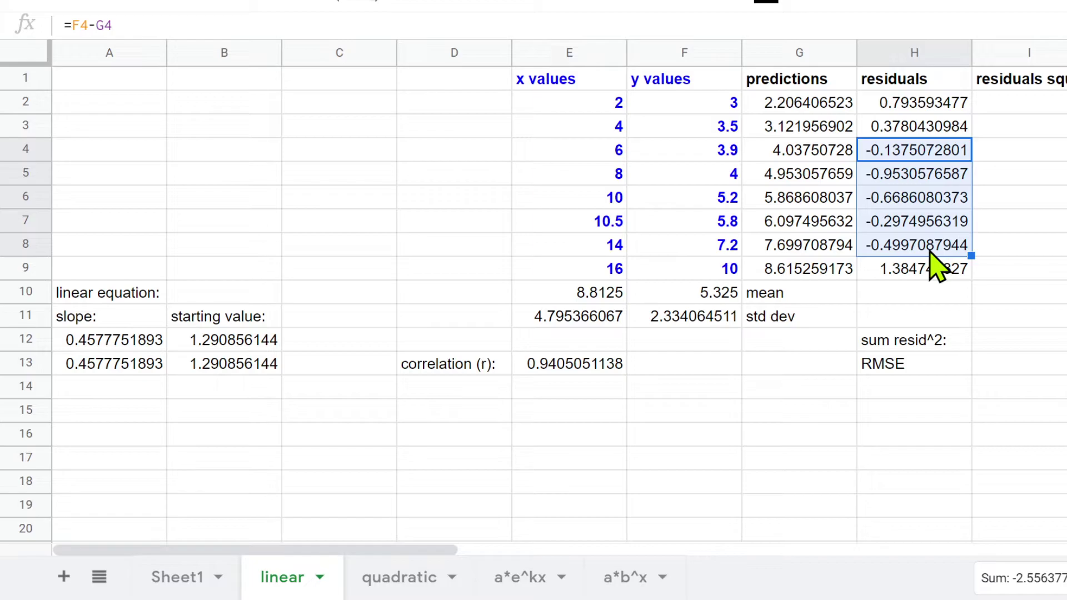
{"action": "left_click_drag", "start_coordinate": [706, 156], "coordinate": [728, 245]}
{"action": "left_click_drag", "start_coordinate": [809, 158], "coordinate": [789, 261]}
{"action": "left_click", "coordinate": [899, 274]}
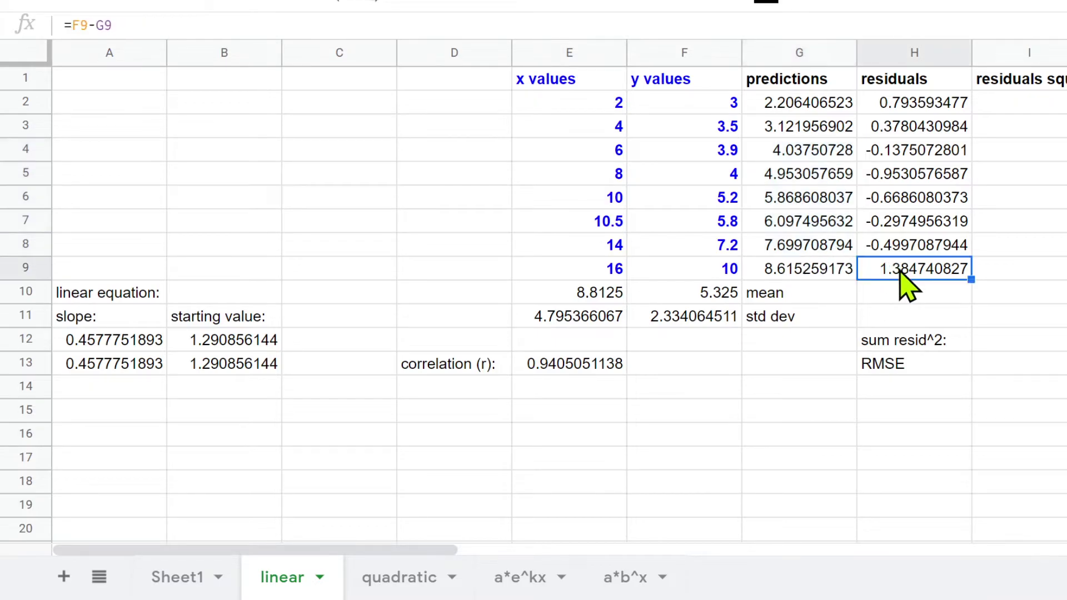
{"action": "left_click", "coordinate": [701, 275]}
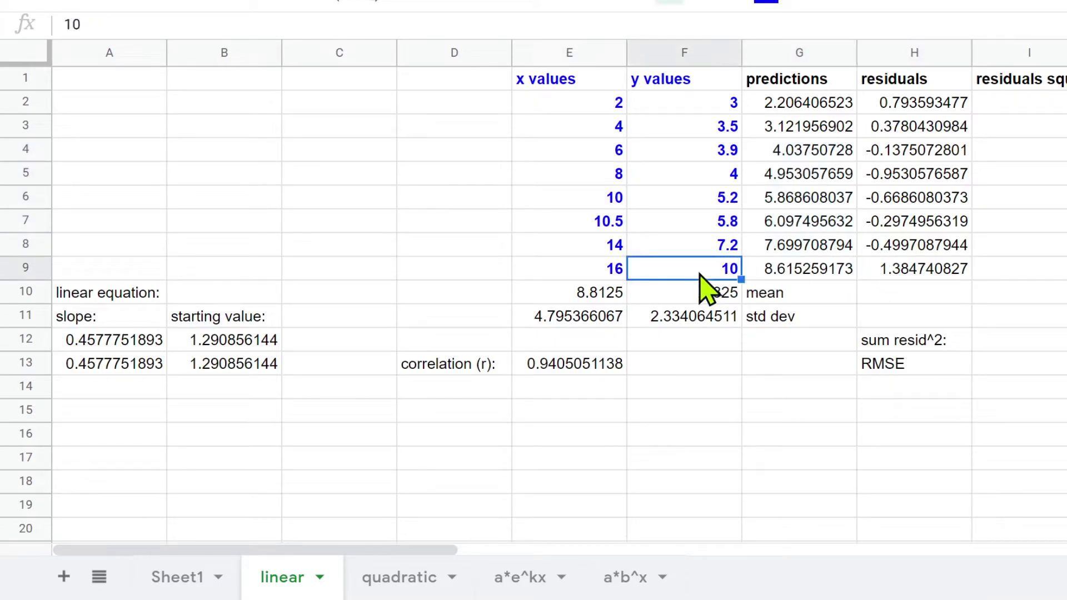
{"action": "left_click", "coordinate": [806, 272]}
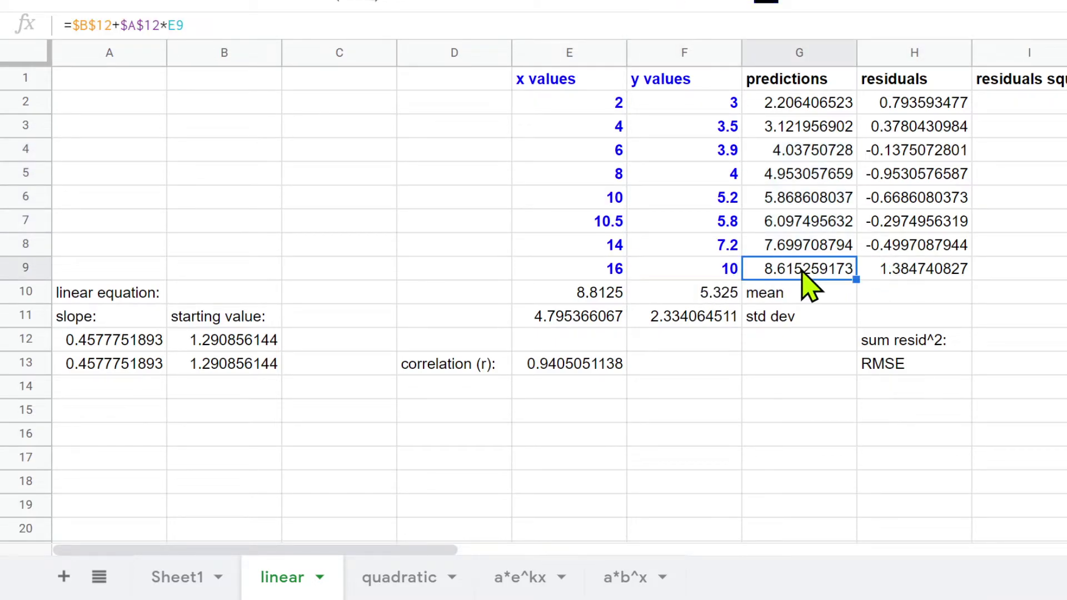
{"action": "left_click", "coordinate": [902, 272]}
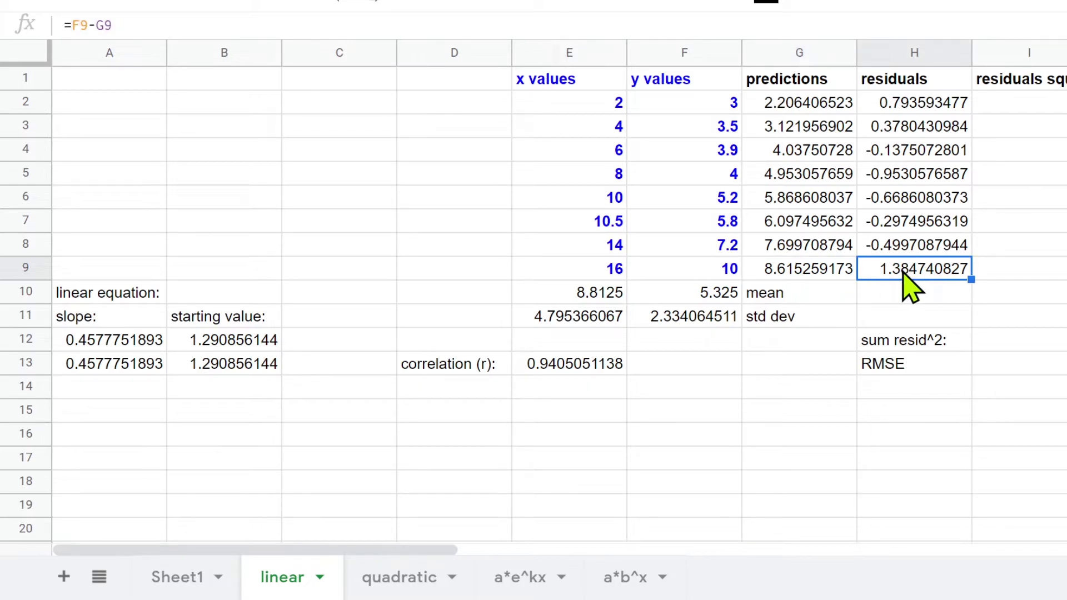
{"action": "double_click", "coordinate": [902, 101]}
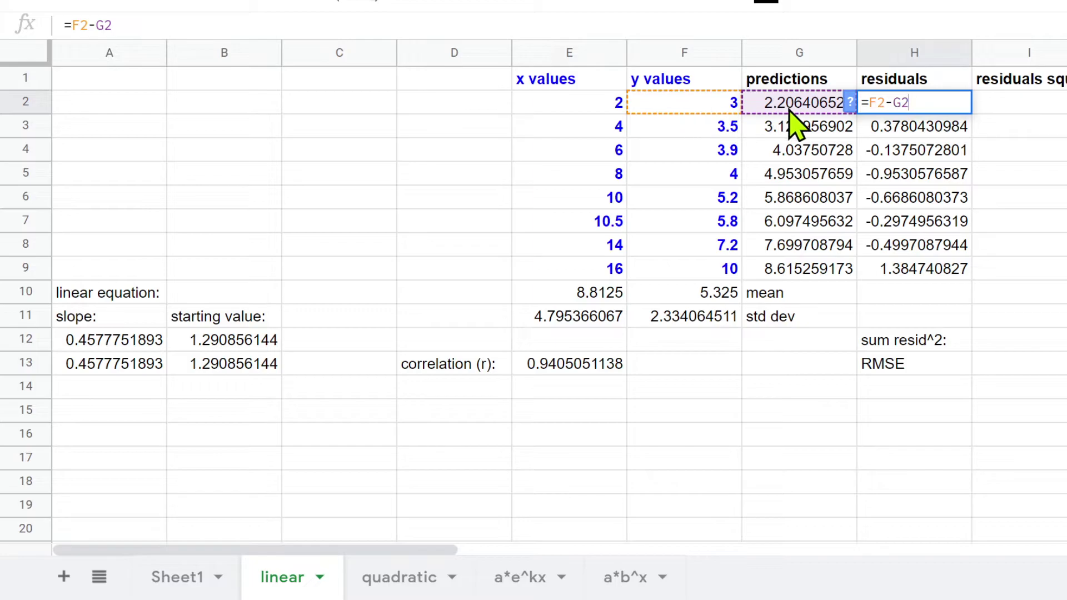
{"action": "double_click", "coordinate": [914, 176]}
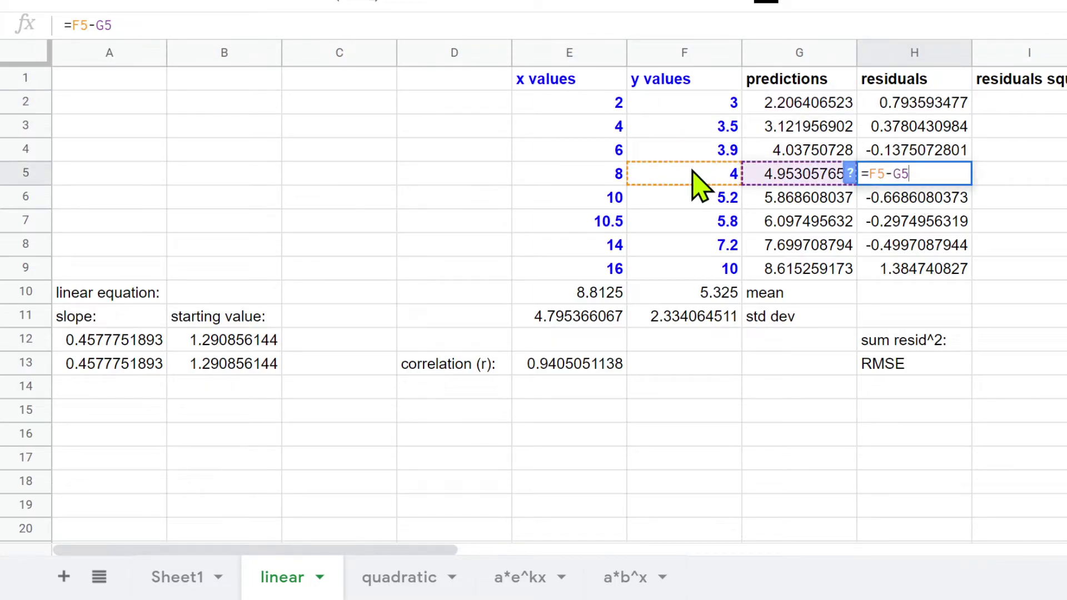
{"action": "left_click", "coordinate": [919, 222]}
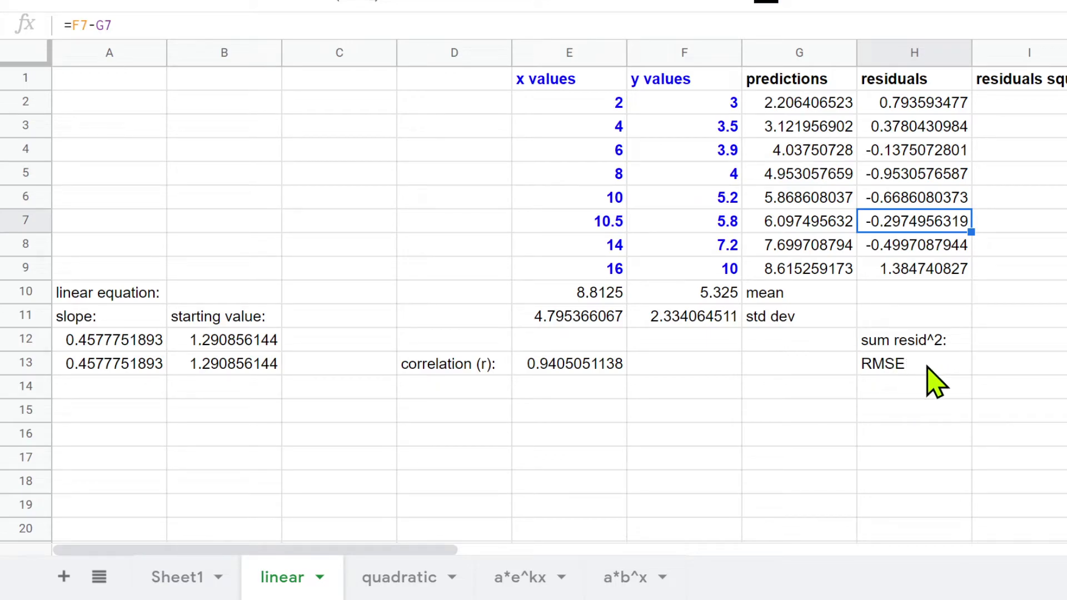
{"action": "double_click", "coordinate": [1024, 101]}
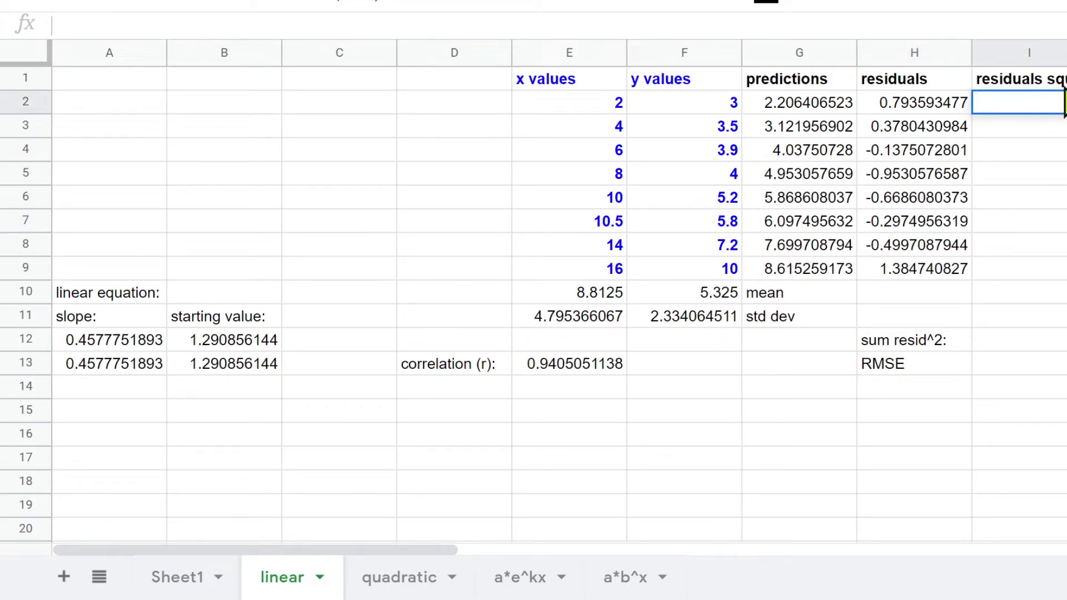
Enter =h2^2 in I2 to square the first residual
{"action": "left_click", "coordinate": [903, 106]}
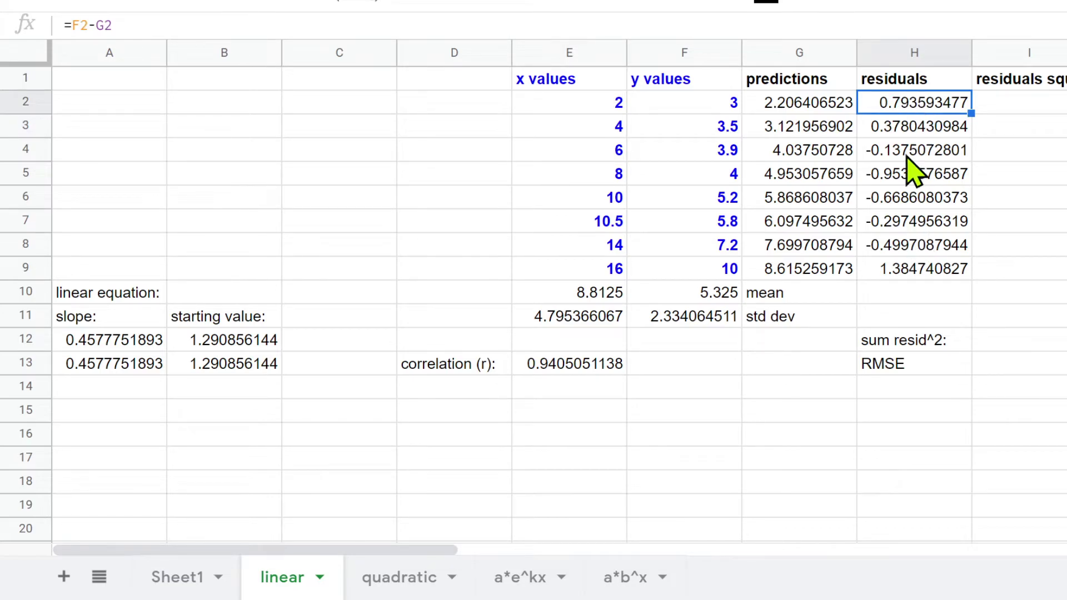
{"action": "left_click", "coordinate": [1000, 111]}
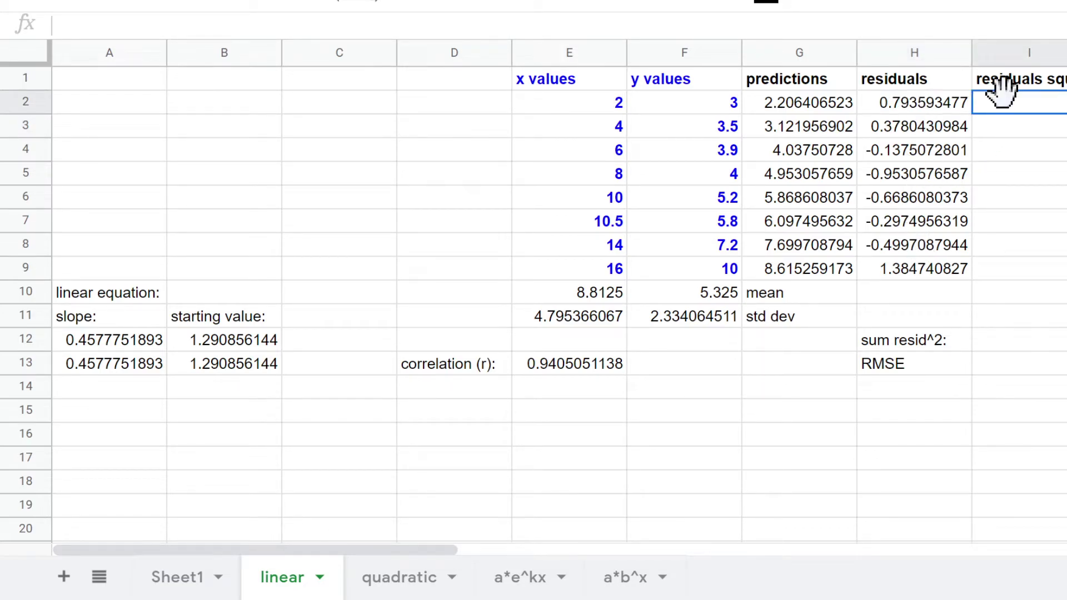
{"action": "type", "text": "=h2^2"}
{"action": "key", "text": "Return"}
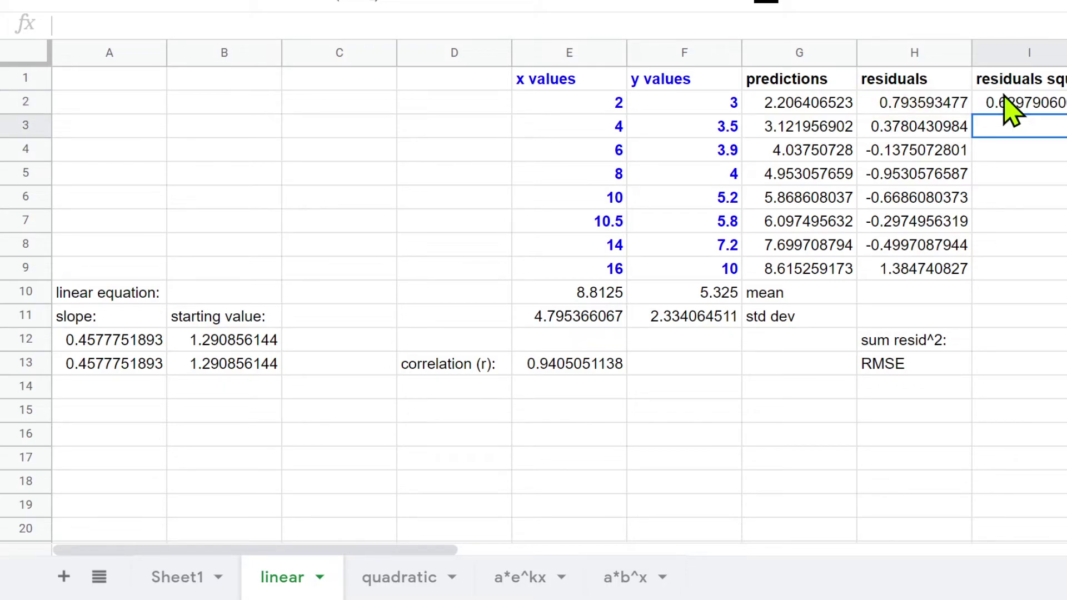
Fill the squared-residual formula into I3:I9 and check its total of about 4.40269
{"action": "left_click", "coordinate": [997, 106]}
{"action": "key", "text": "ctrl+c"}
{"action": "left_click_drag", "start_coordinate": [1038, 129], "coordinate": [1050, 272]}
{"action": "key", "text": "ctrl+v"}
{"action": "double_click", "coordinate": [1052, 139]}
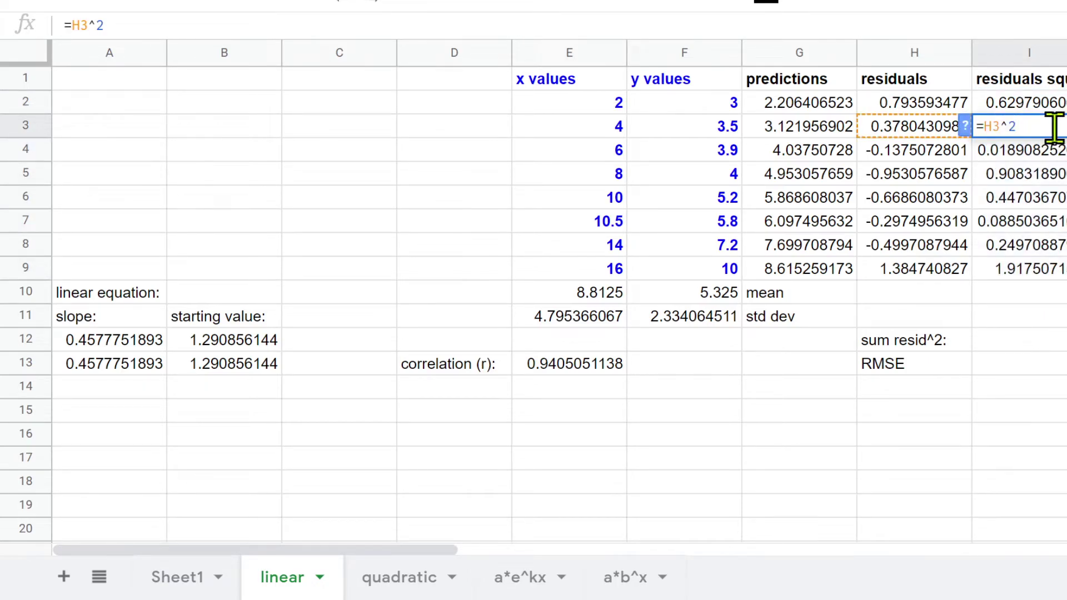
{"action": "left_click", "coordinate": [912, 157]}
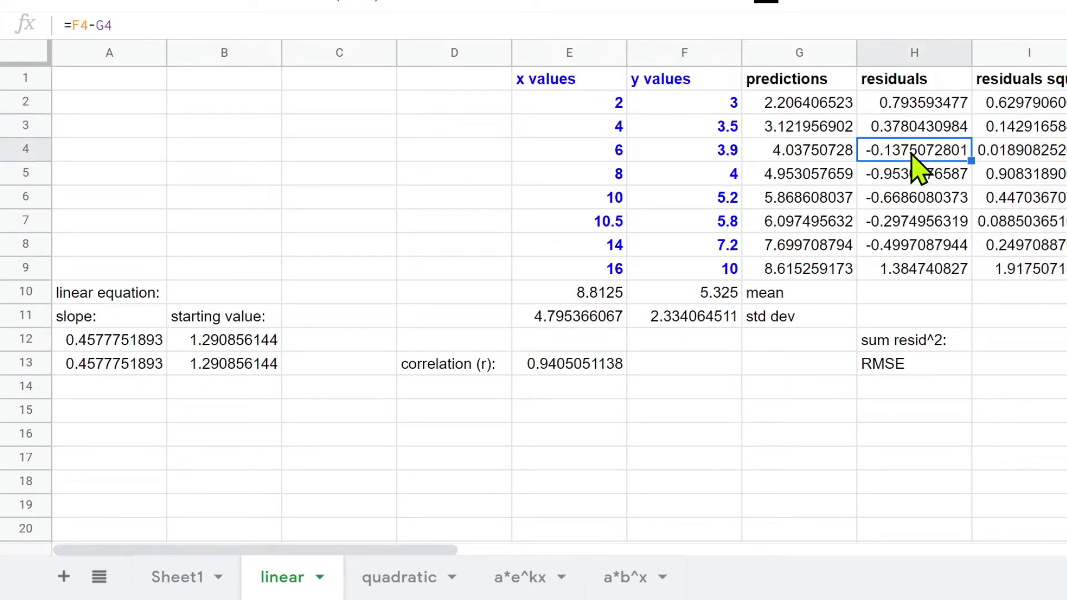
{"action": "double_click", "coordinate": [1028, 157]}
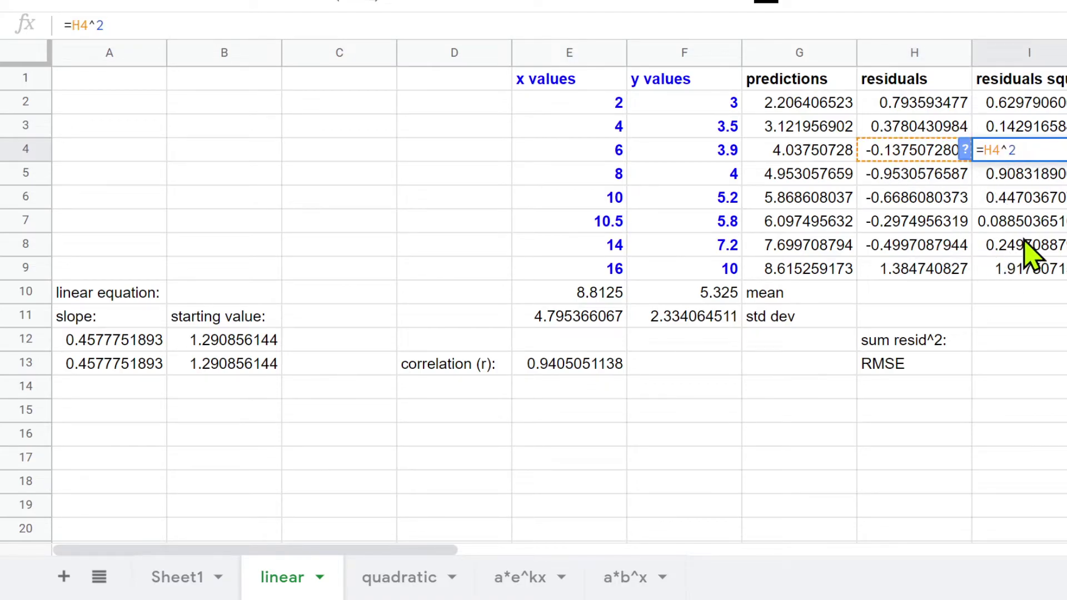
{"action": "left_click_drag", "start_coordinate": [1038, 105], "coordinate": [1048, 278]}
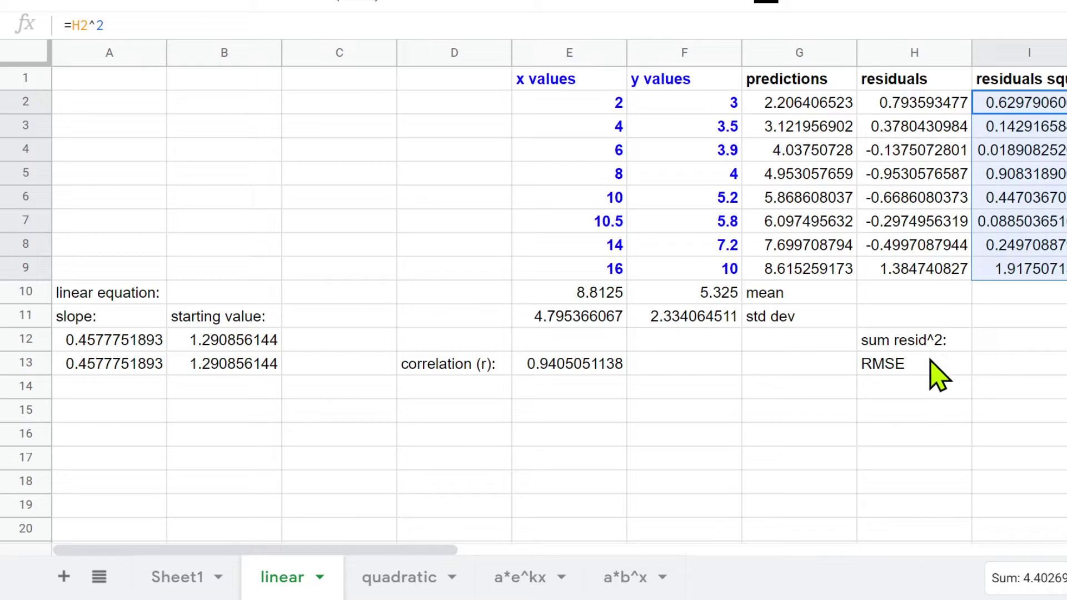
Enter =sum(i2:i9) in I12 for the sum of squared residuals, 4.40269
{"action": "left_click", "coordinate": [995, 345]}
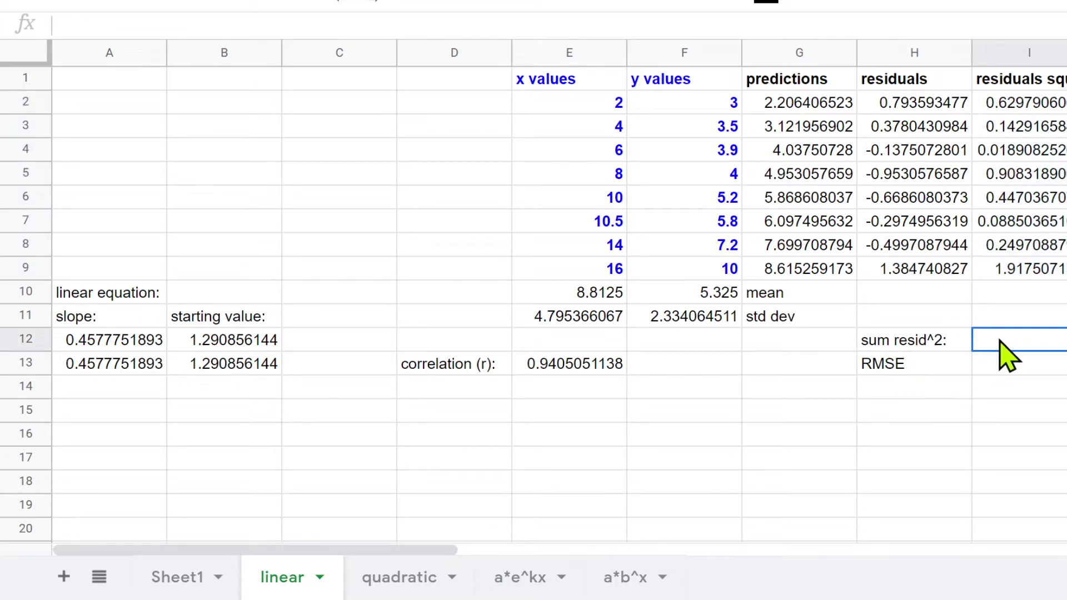
{"action": "double_click", "coordinate": [1002, 339]}
{"action": "type", "text": "=sum"}
{"action": "type", "text": "("}
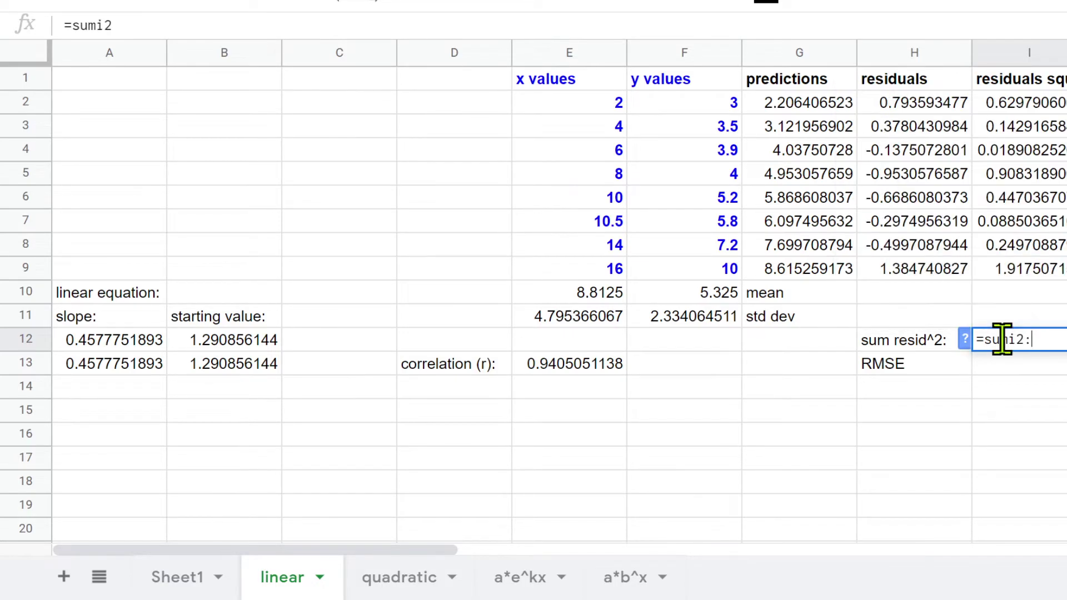
{"action": "type", "text": "i2:i("}
{"action": "key", "text": "BackSpace"}
{"action": "type", "text": "9)"}
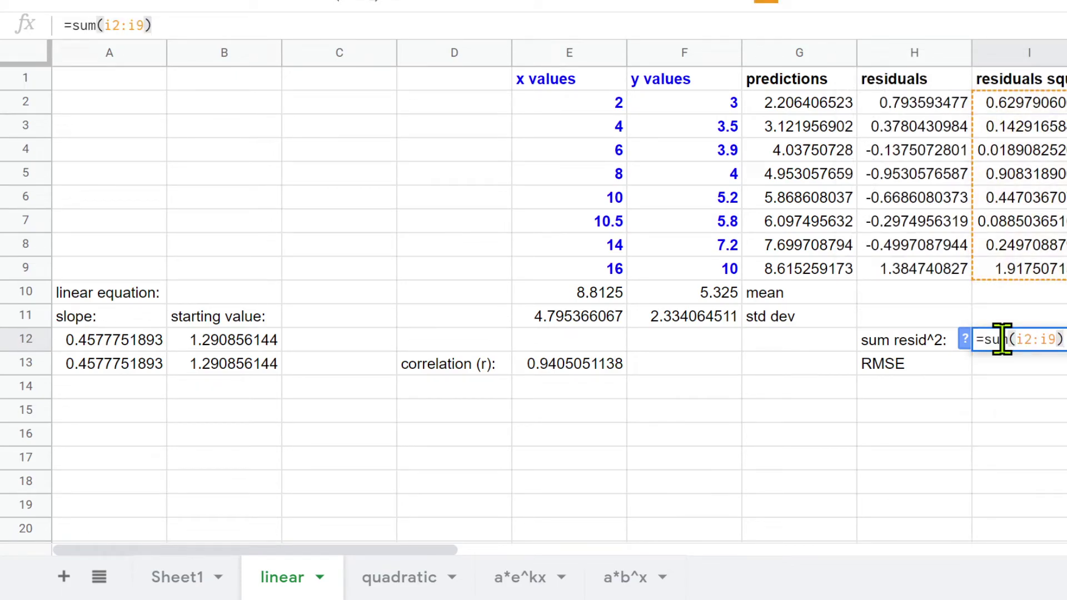
{"action": "key", "text": "Return"}
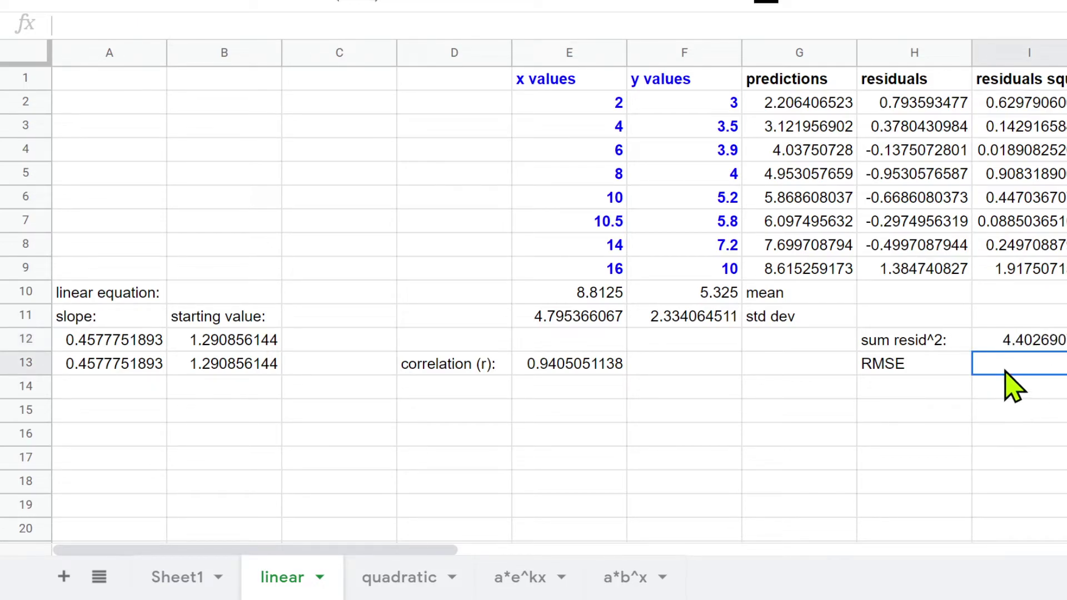
Enter the RMSE formula =sqrt(I12/6) in I13, giving about 0.8566
{"action": "left_click", "coordinate": [1023, 350]}
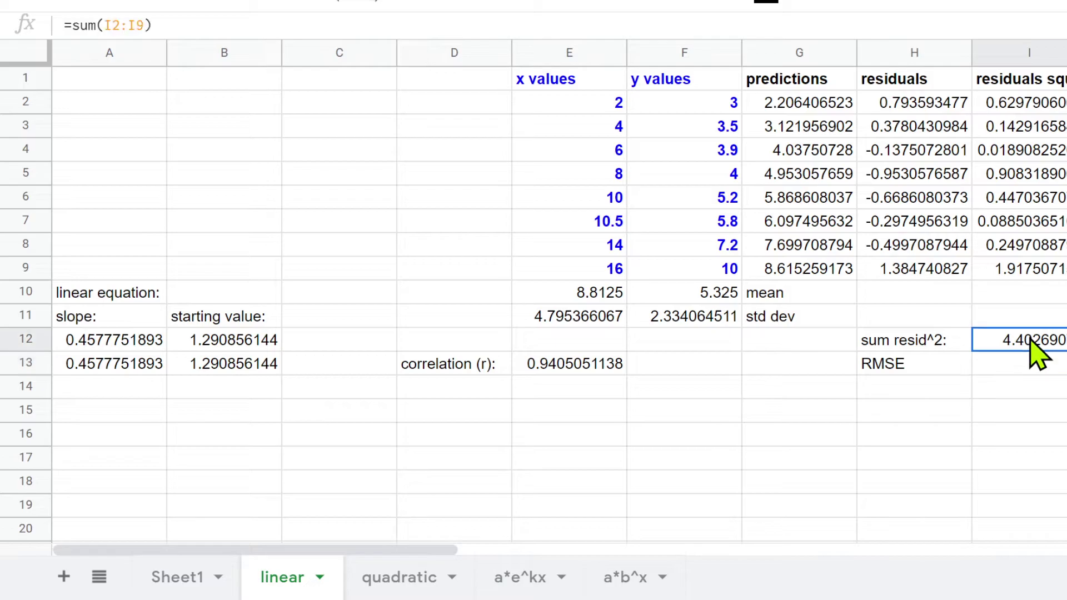
{"action": "double_click", "coordinate": [1025, 362]}
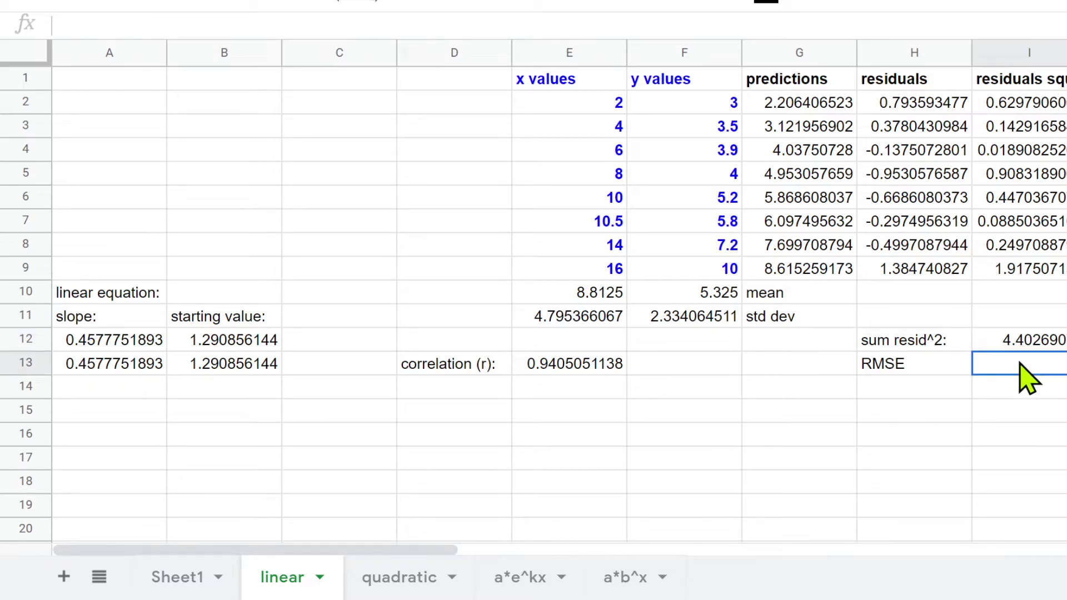
{"action": "type", "text": "=sqrt"}
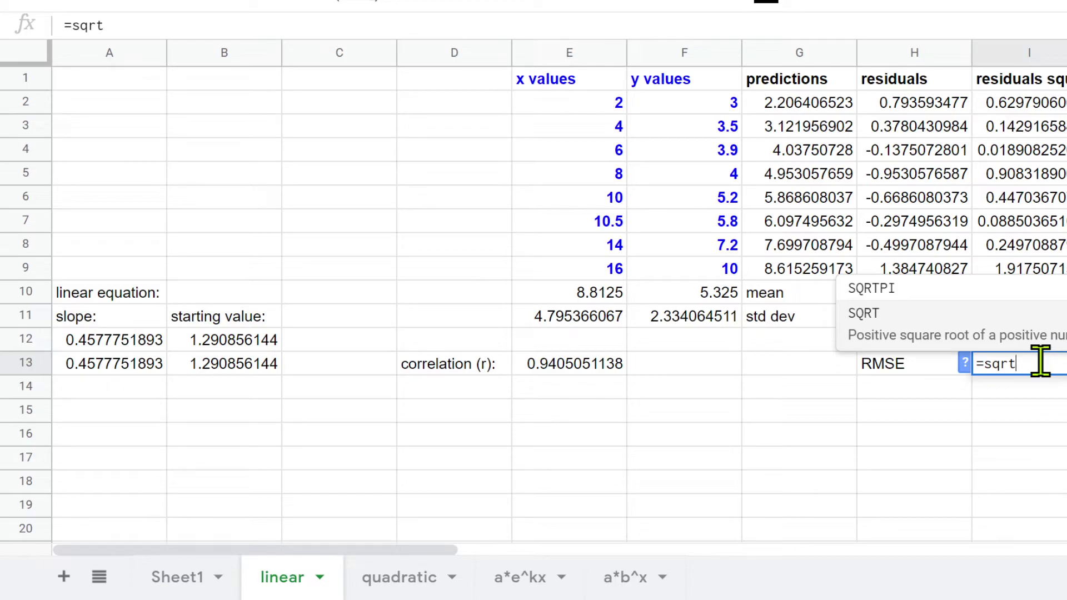
{"action": "type", "text": "(25"}
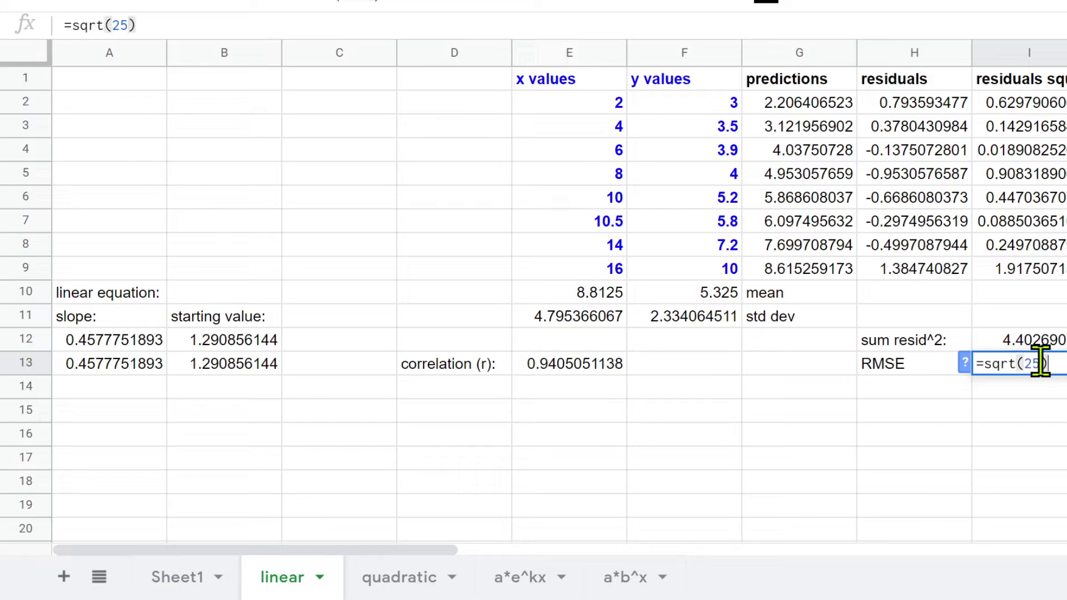
{"action": "key", "text": "Return"}
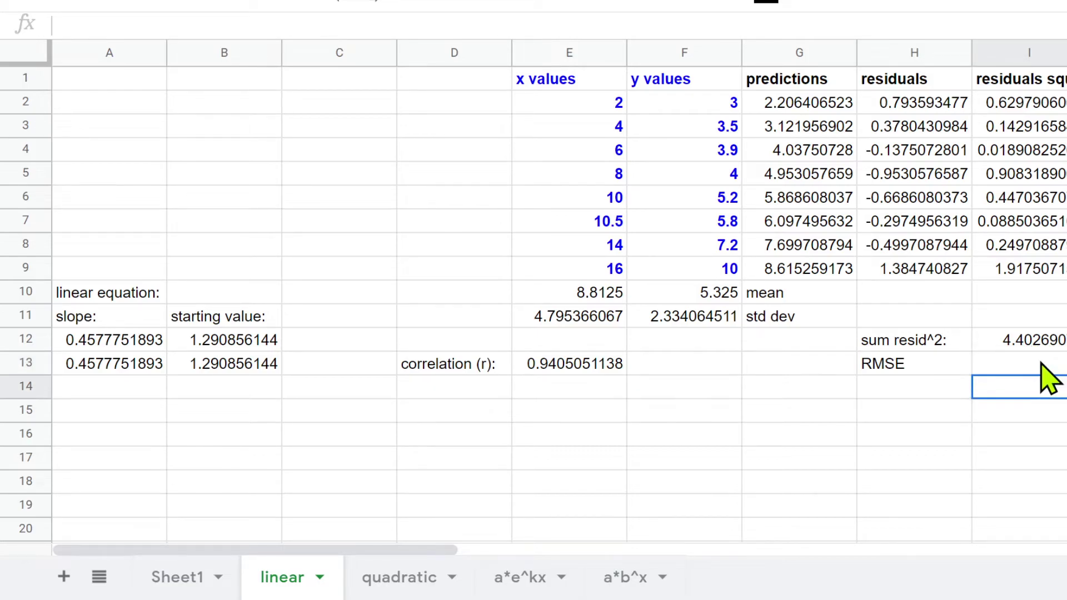
{"action": "double_click", "coordinate": [1040, 363]}
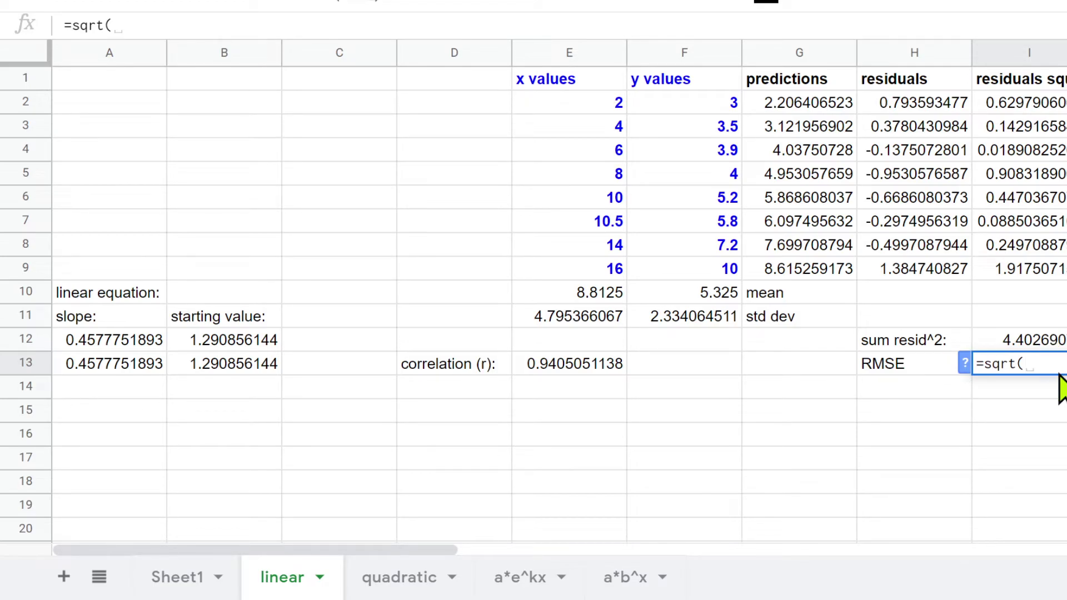
{"action": "type", "text": "i12"}
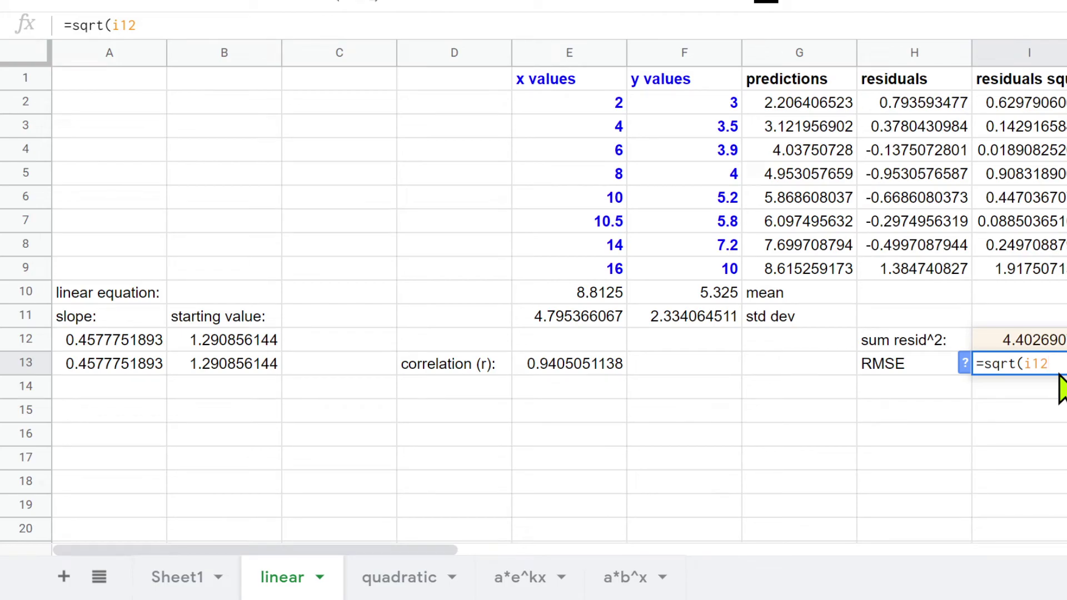
{"action": "type", "text": "/6"}
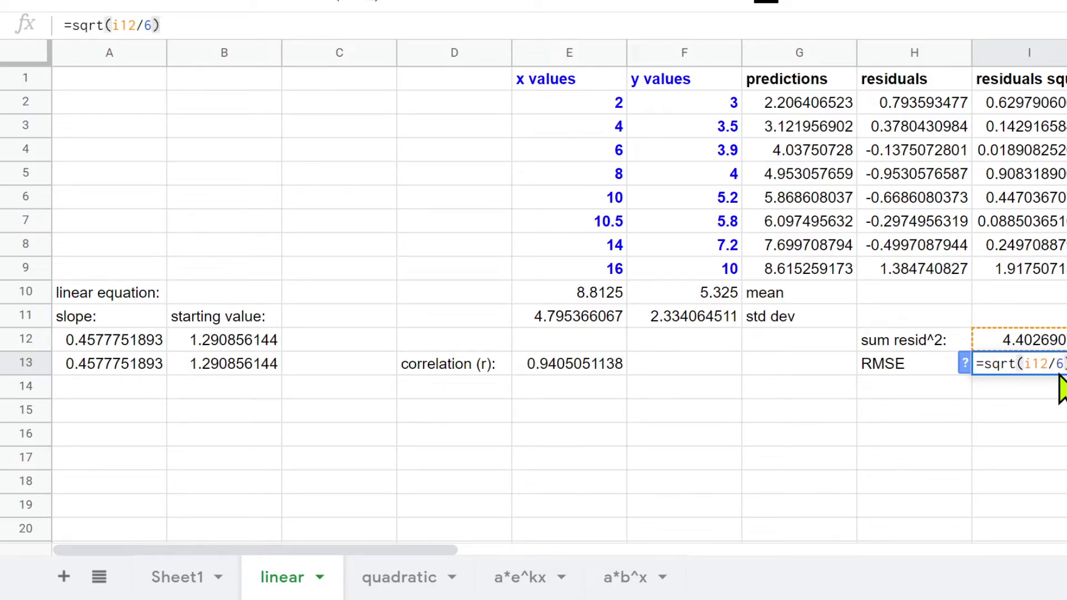
{"action": "key", "text": "Return"}
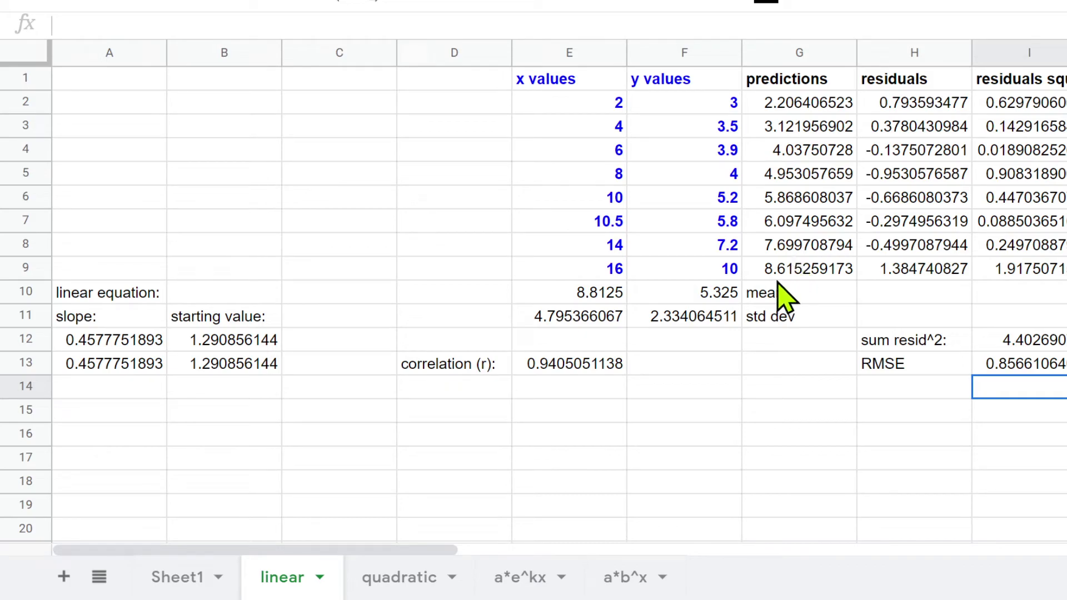
Check the RMSE in I13, select the x and y values, and open the Insert menu
{"action": "left_click", "coordinate": [1023, 368]}
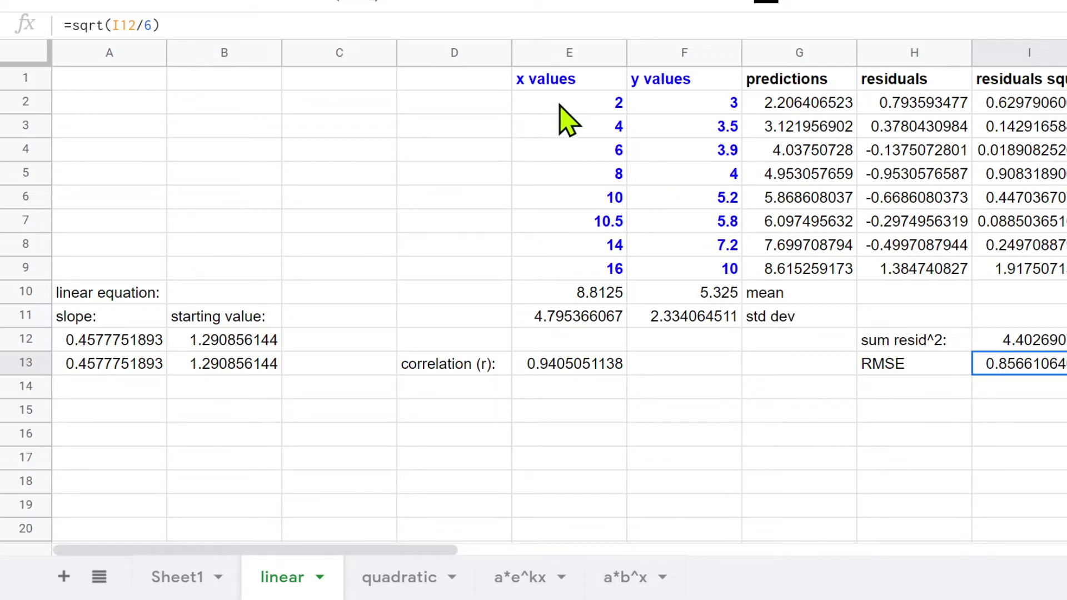
{"action": "left_click_drag", "start_coordinate": [556, 79], "coordinate": [695, 281]}
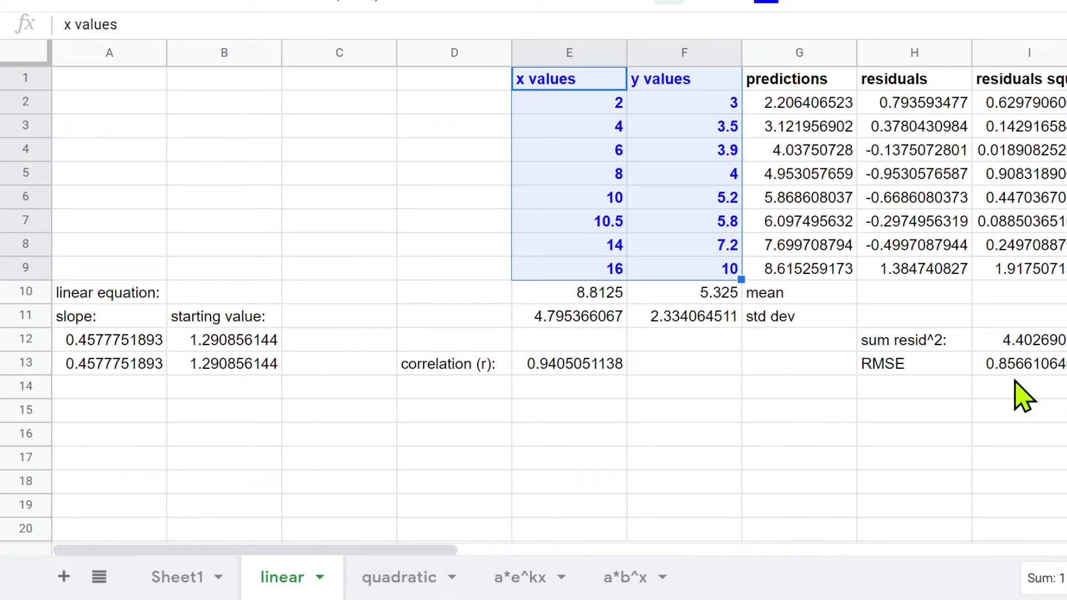
{"action": "left_click", "coordinate": [782, 172]}
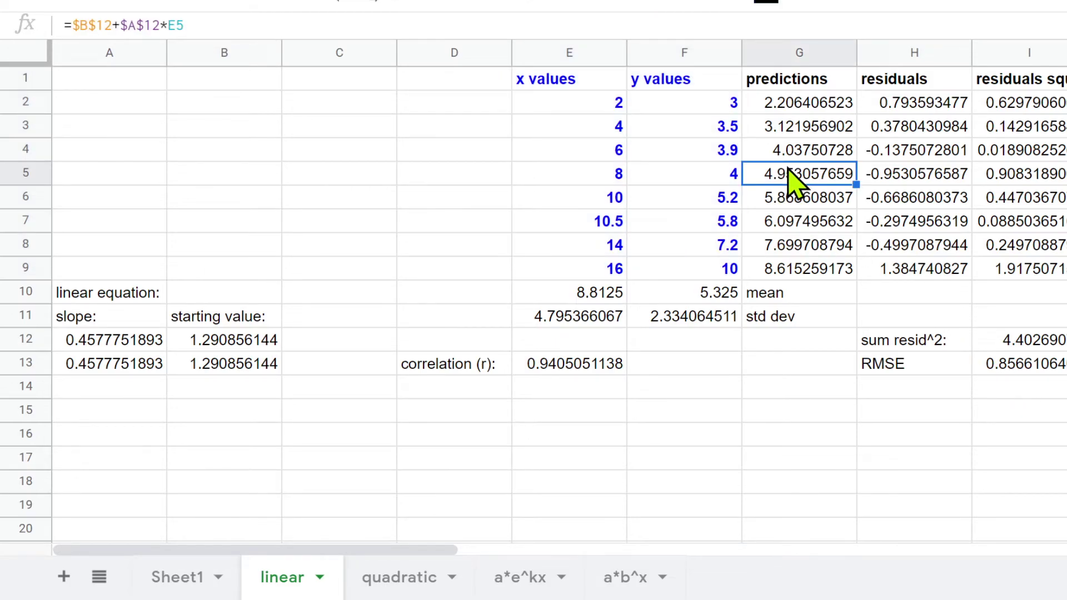
{"action": "left_click", "coordinate": [701, 168]}
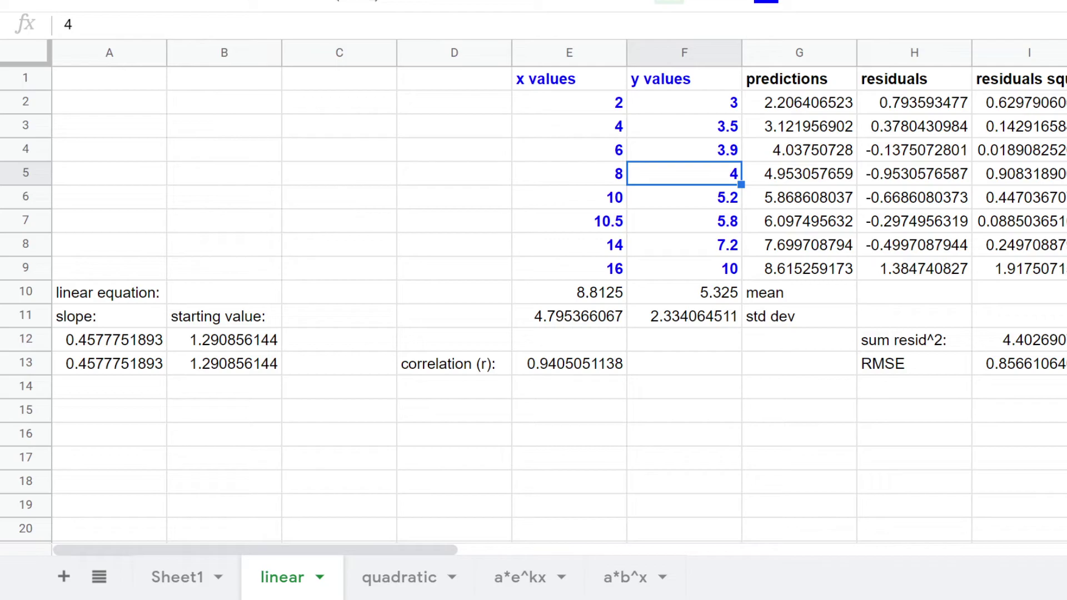
{"action": "key", "text": "alt+i"}
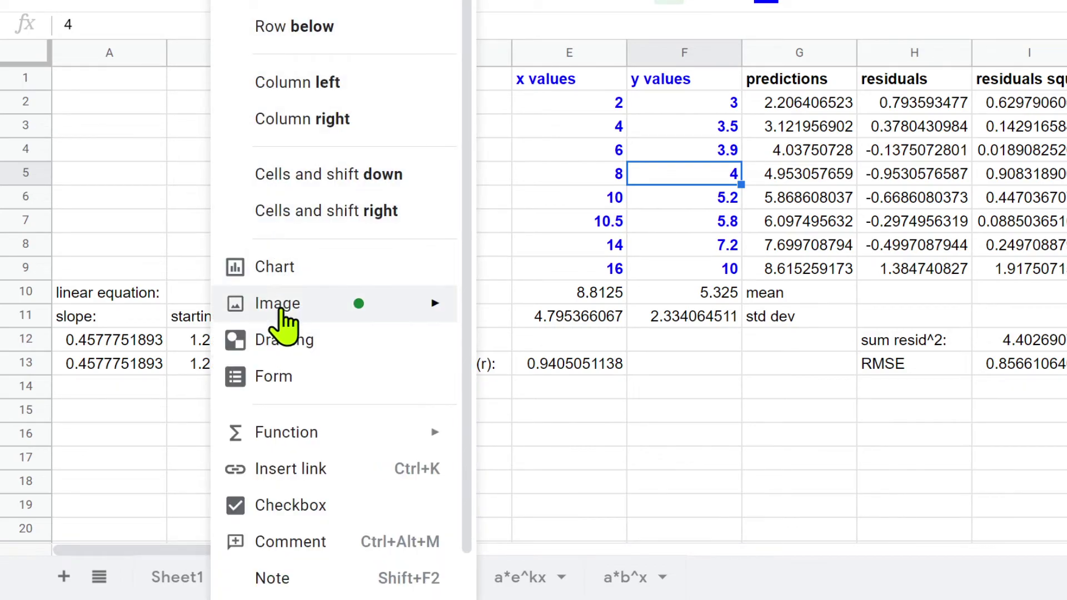
Insert a chart, then delete it entirely after the plot area alone can't be removed
{"action": "left_click", "coordinate": [271, 265]}
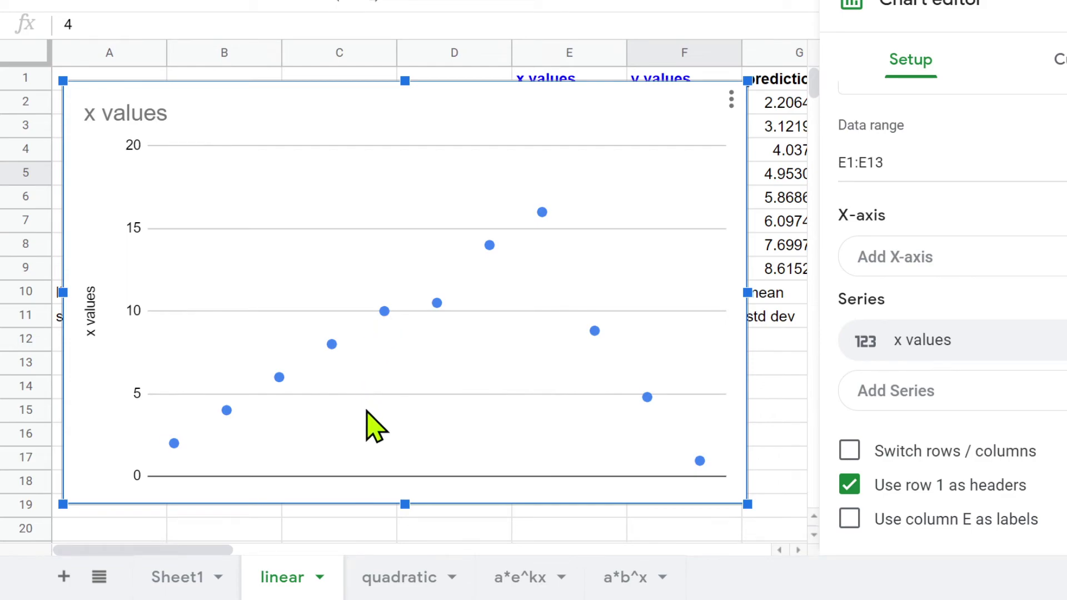
{"action": "left_click", "coordinate": [386, 369]}
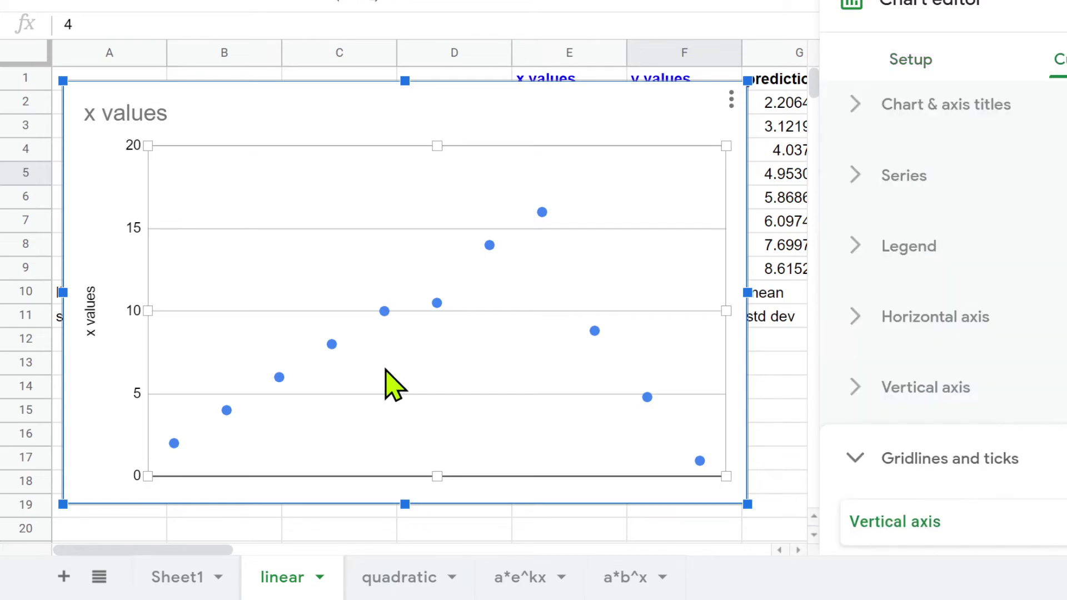
{"action": "key", "text": "Delete"}
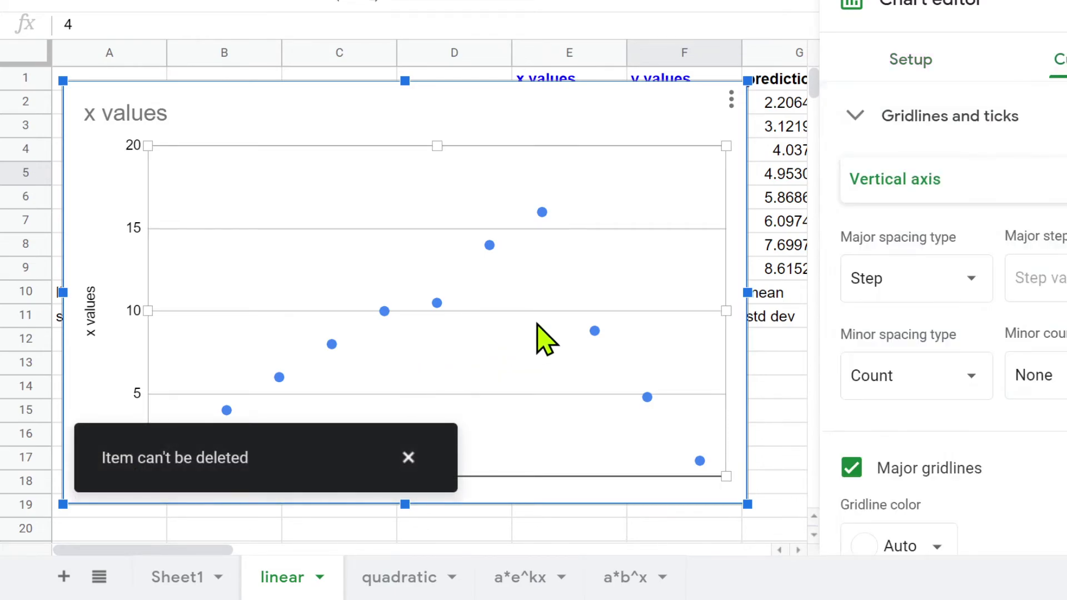
{"action": "left_click", "coordinate": [410, 459]}
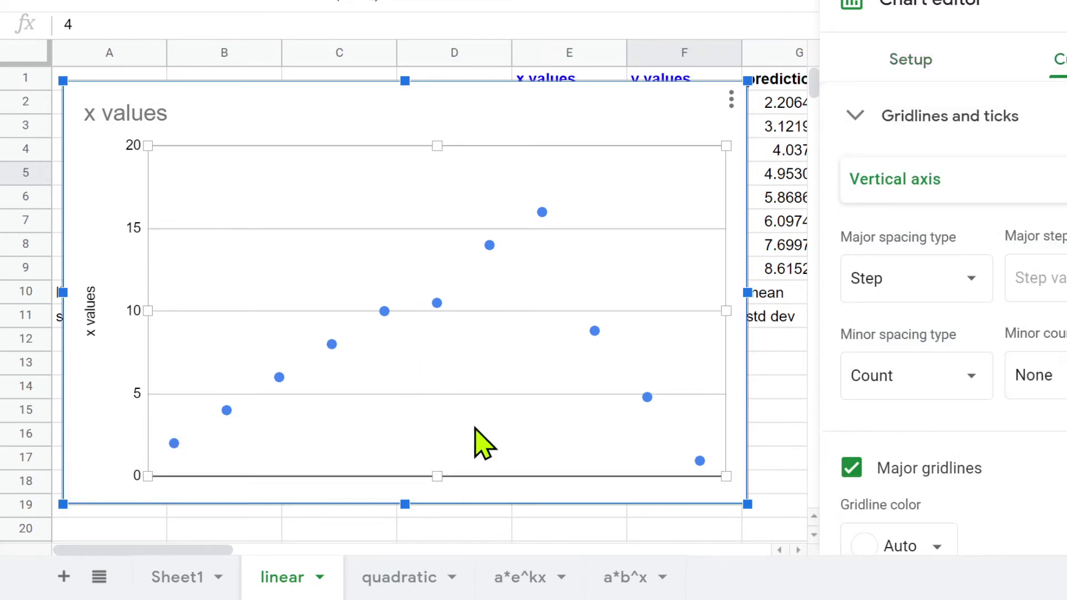
{"action": "key", "text": "Delete"}
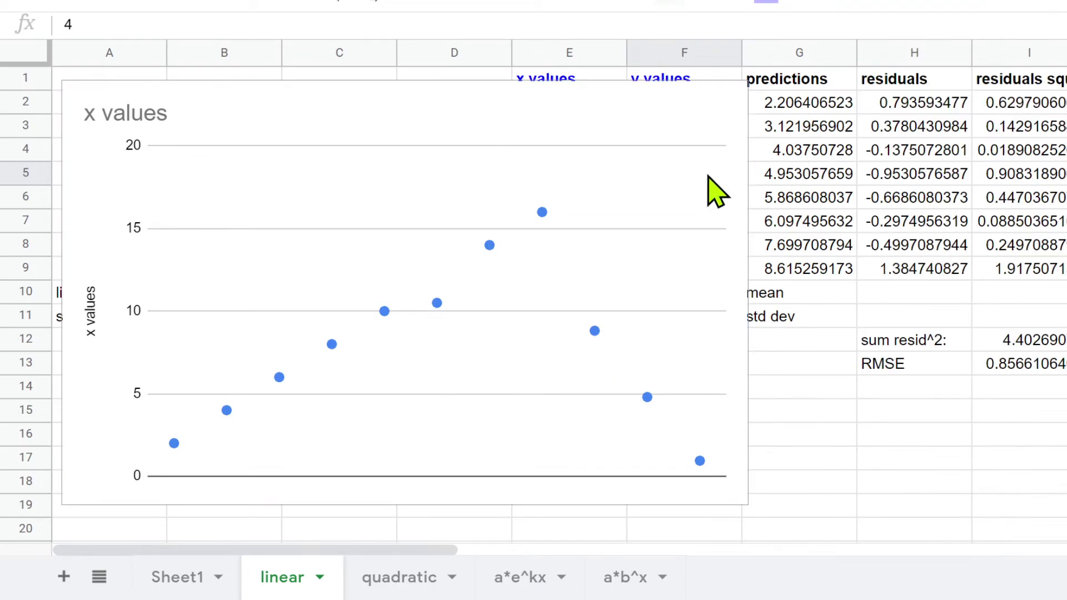
Insert a chart from the x and y values in E1:F9
{"action": "left_click", "coordinate": [746, 369]}
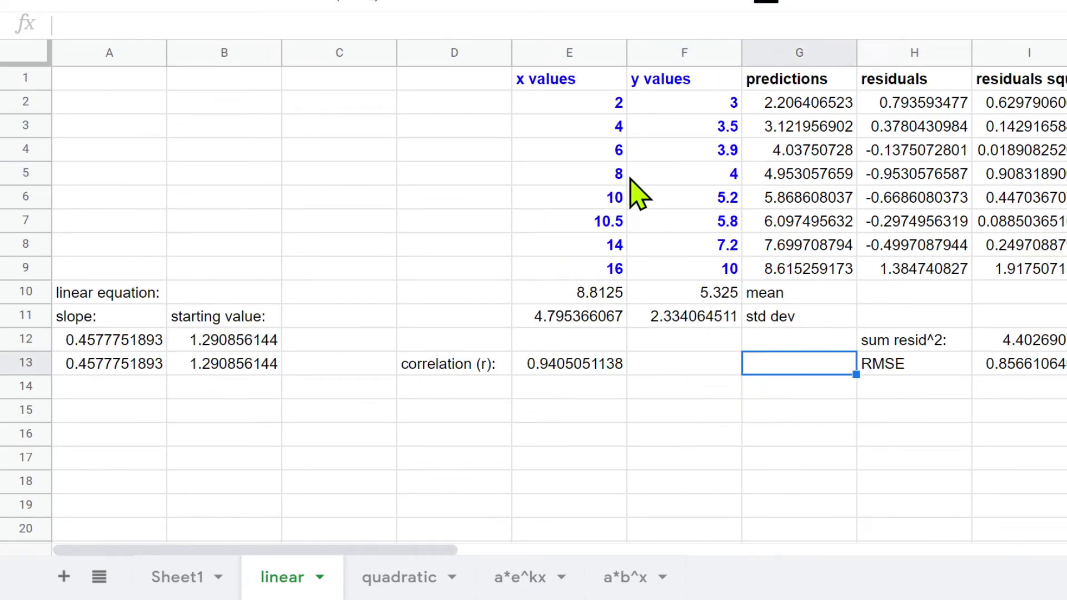
{"action": "left_click_drag", "start_coordinate": [547, 89], "coordinate": [711, 275]}
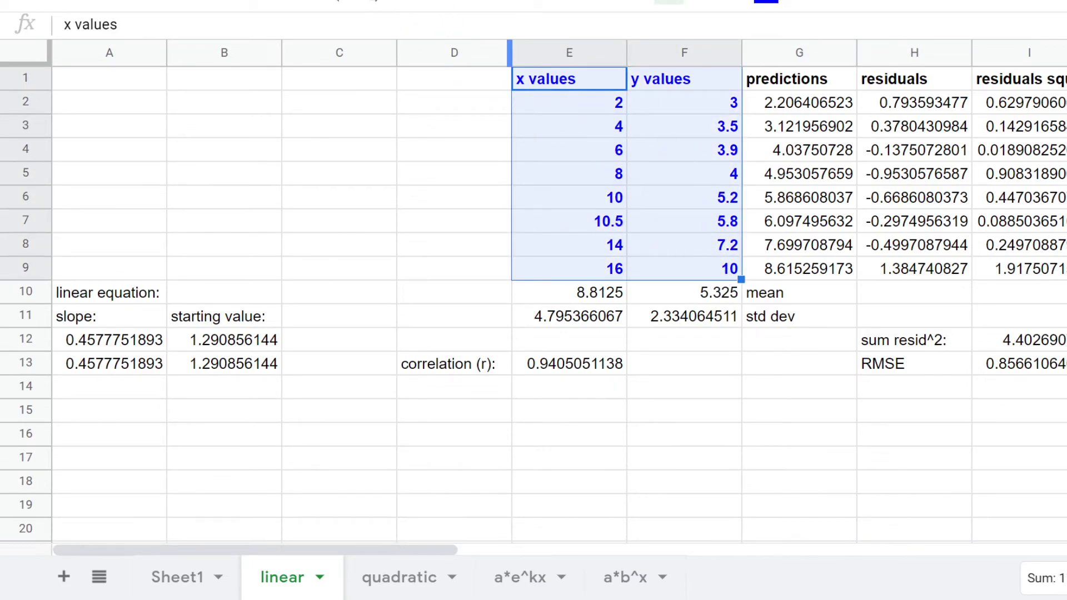
{"action": "left_click", "coordinate": [261, 1]}
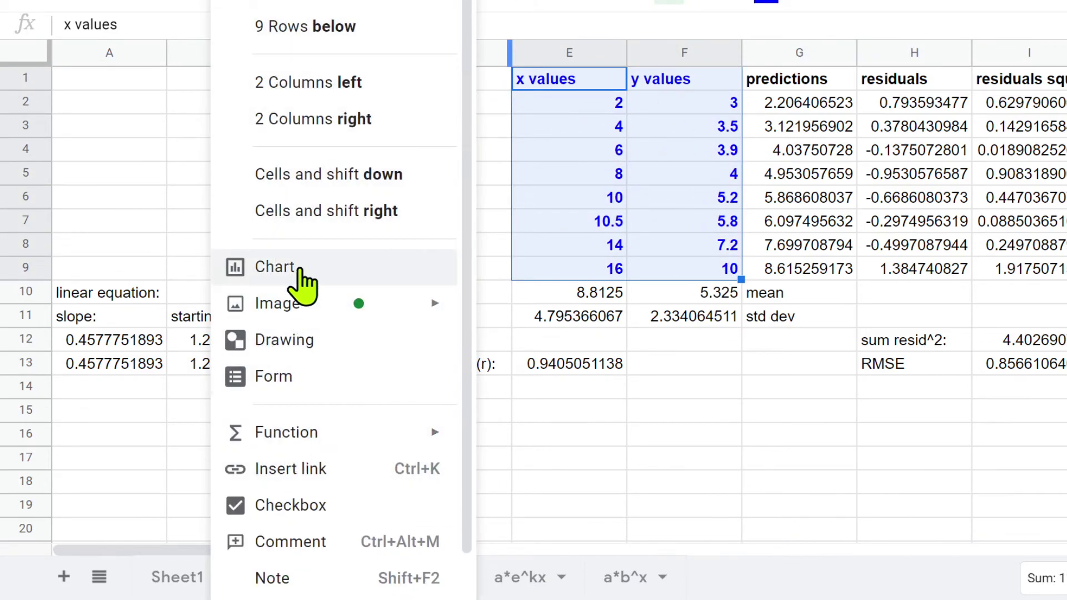
{"action": "left_click", "coordinate": [239, 267]}
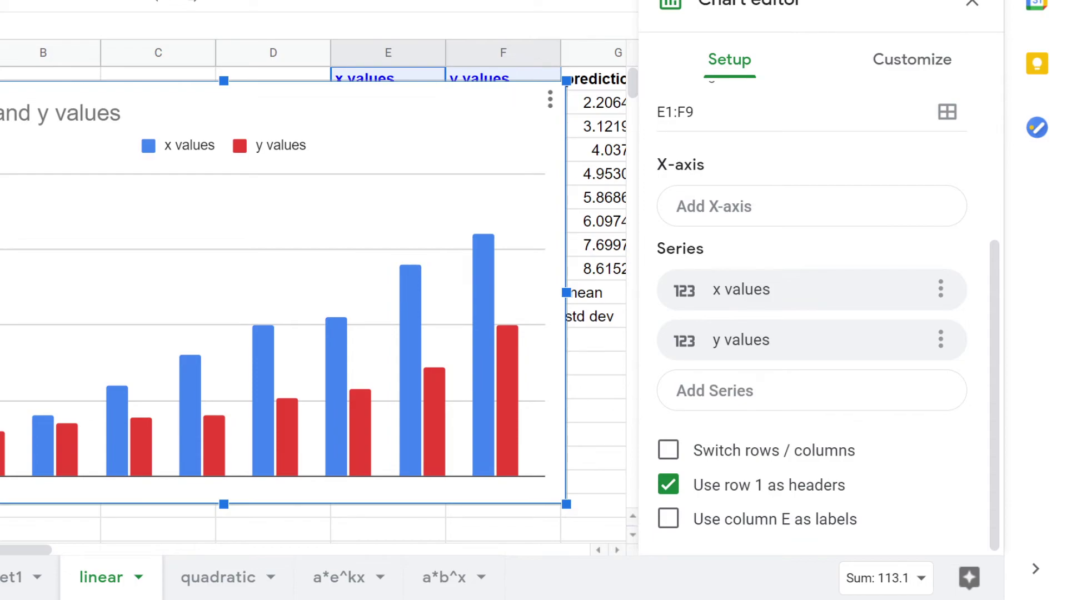
Make it a scatter chart with the x values in column E as labels
{"action": "left_click", "coordinate": [753, 68]}
{"action": "scroll", "coordinate": [767, 202], "scroll_direction": "up", "scroll_amount": 4}
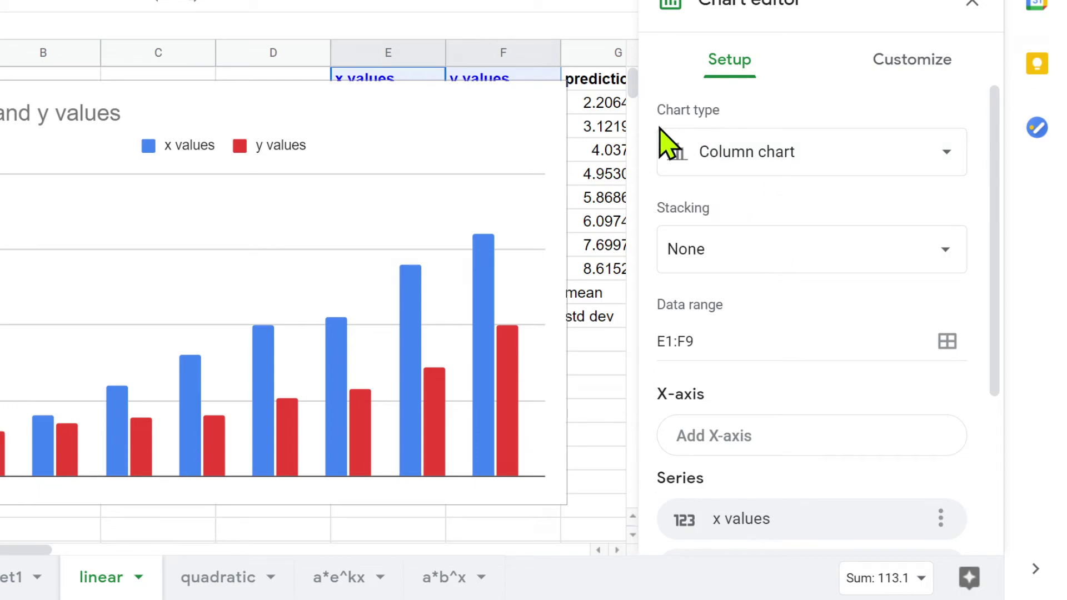
{"action": "left_click", "coordinate": [774, 151]}
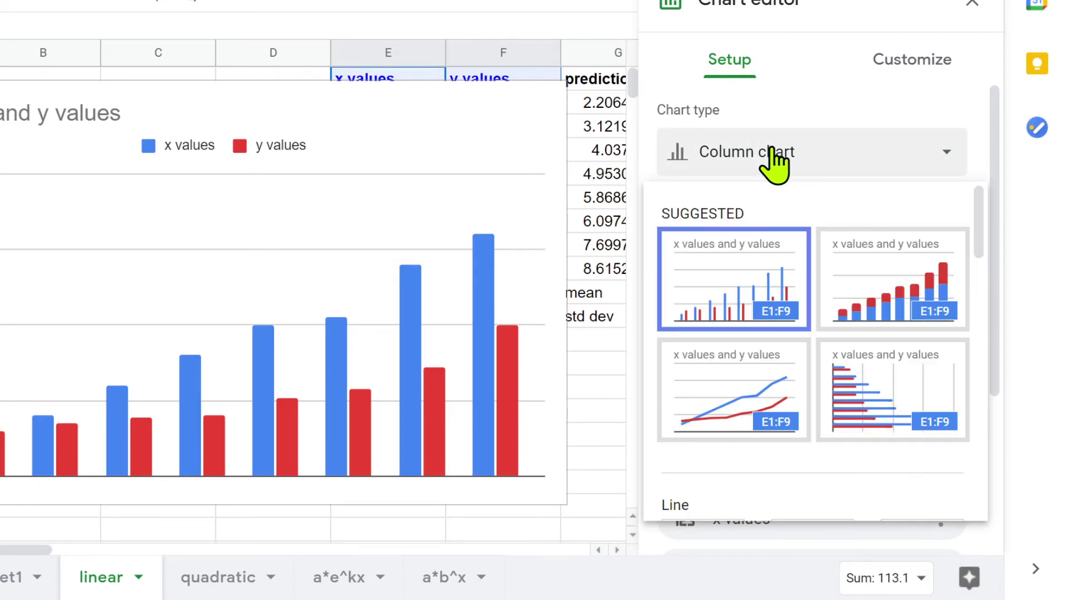
{"action": "scroll", "coordinate": [810, 321], "scroll_direction": "down", "scroll_amount": 7}
{"action": "scroll", "coordinate": [787, 309], "scroll_direction": "down", "scroll_amount": 8}
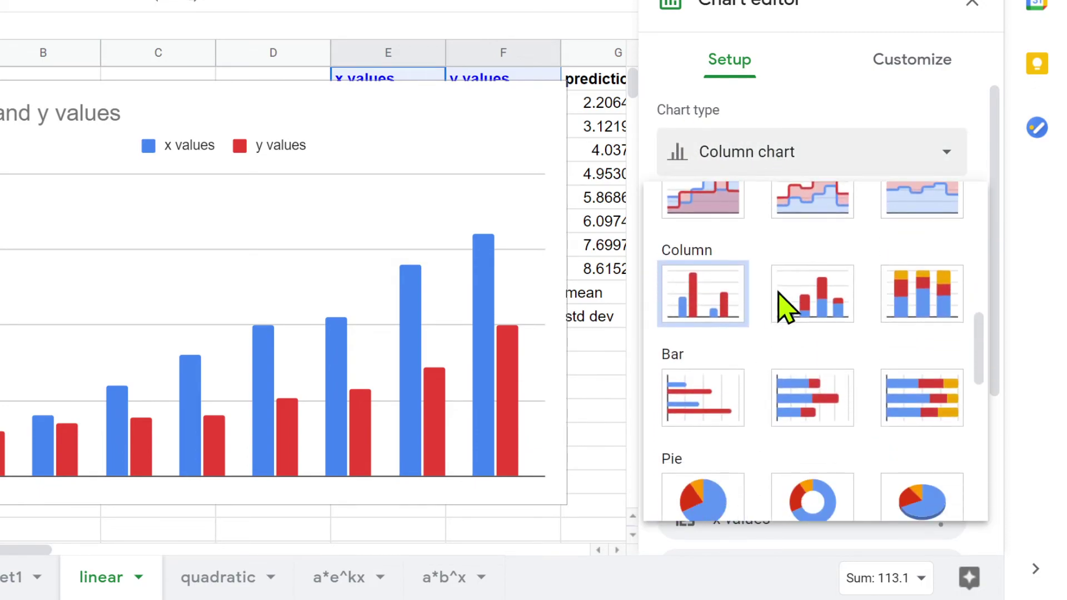
{"action": "left_click", "coordinate": [701, 306]}
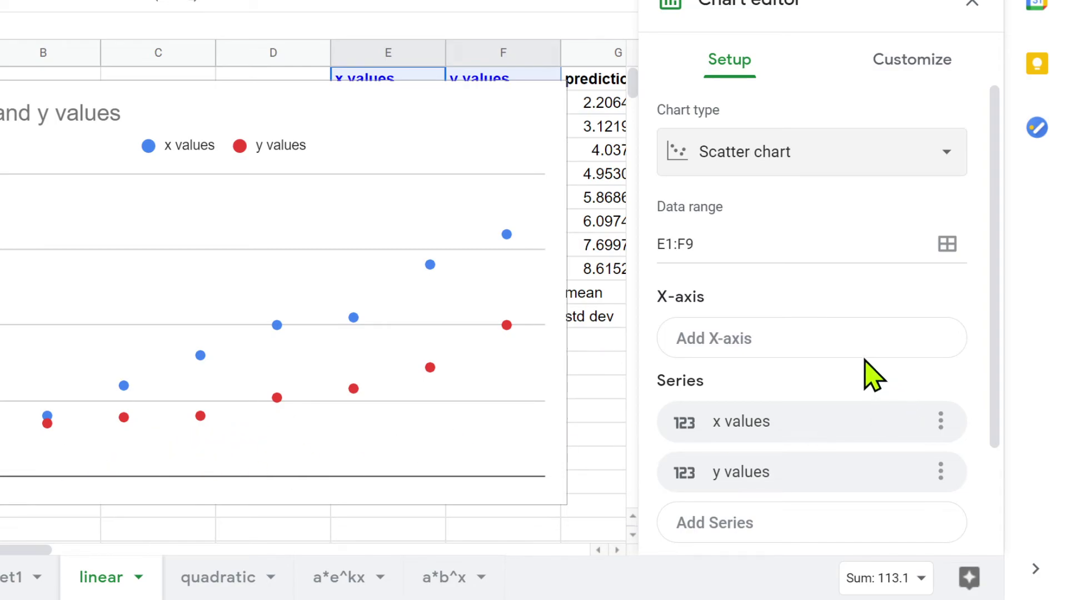
{"action": "scroll", "coordinate": [806, 345], "scroll_direction": "down", "scroll_amount": 3}
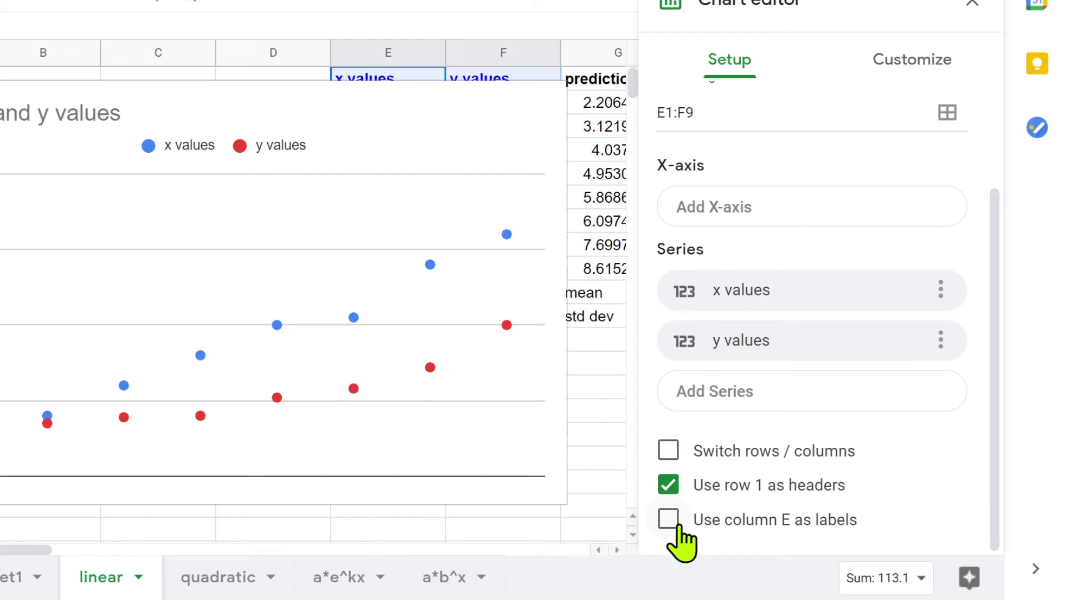
{"action": "left_click", "coordinate": [669, 520]}
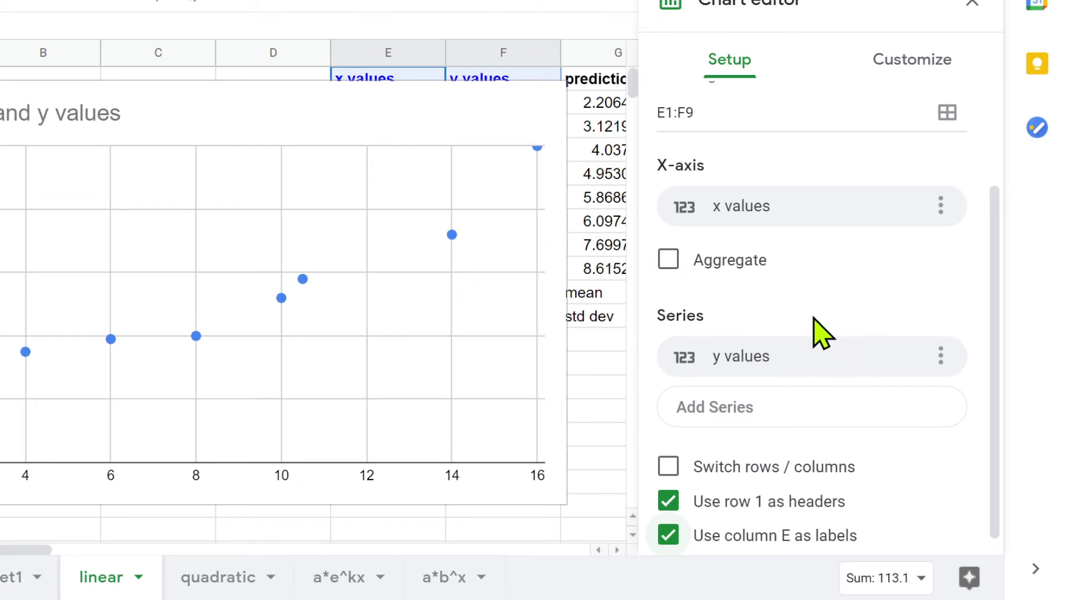
{"action": "scroll", "coordinate": [820, 331], "scroll_direction": "down", "scroll_amount": 1}
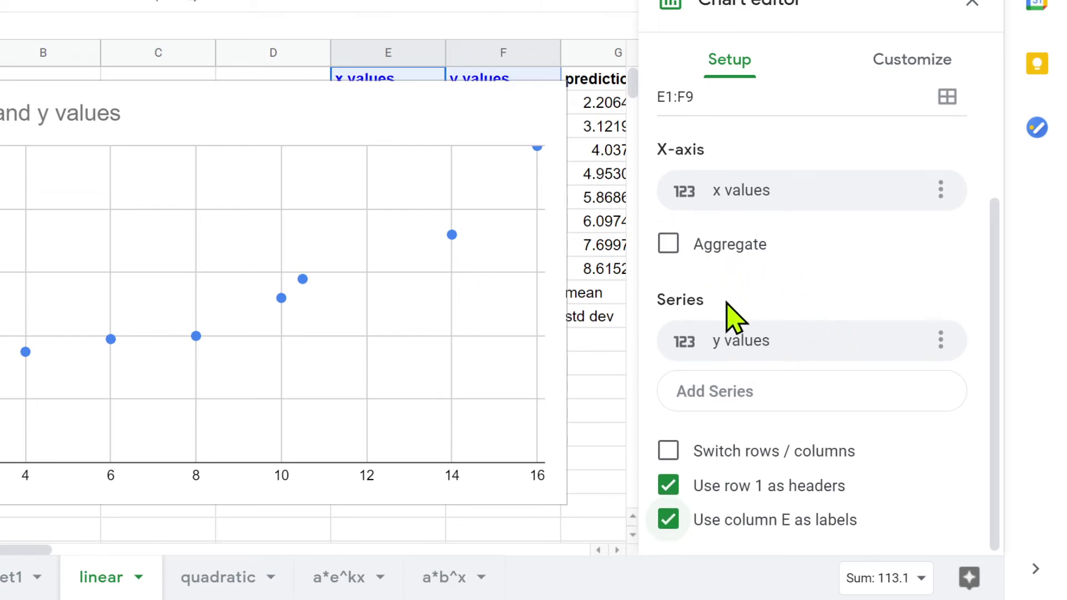
Add a purple trendline to the y values series, labelled with its equation 0.458*x + 1.29
{"action": "left_click", "coordinate": [916, 66]}
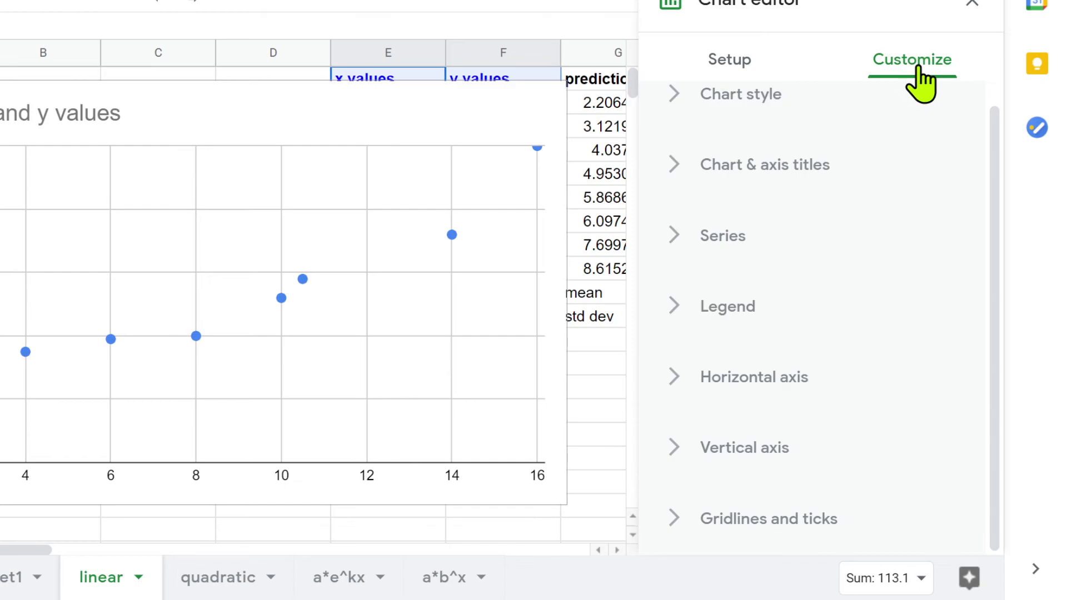
{"action": "left_click", "coordinate": [718, 240]}
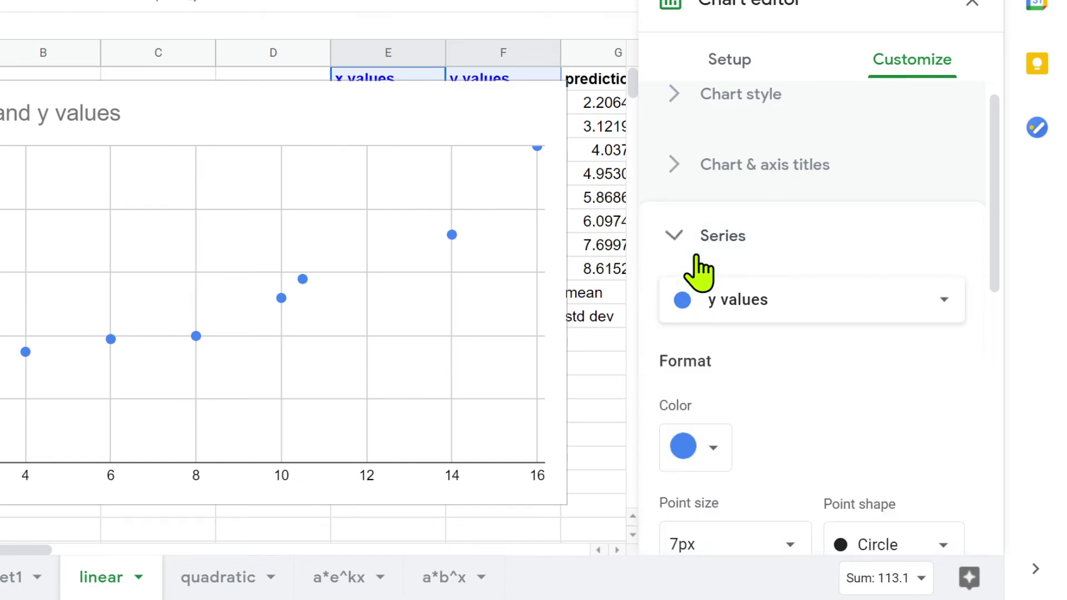
{"action": "scroll", "coordinate": [776, 358], "scroll_direction": "down", "scroll_amount": 5}
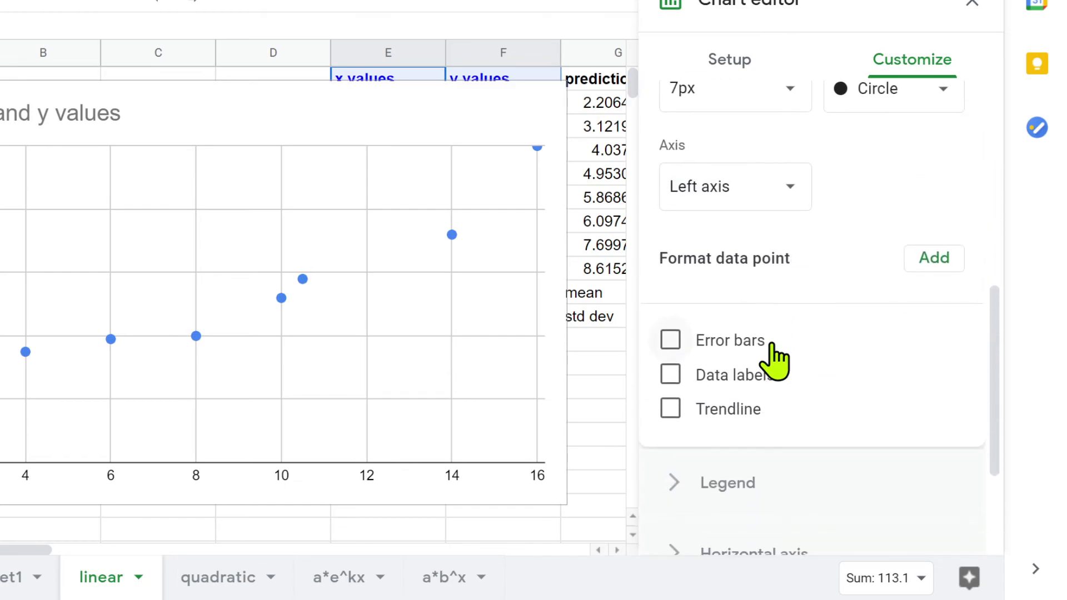
{"action": "left_click", "coordinate": [699, 411]}
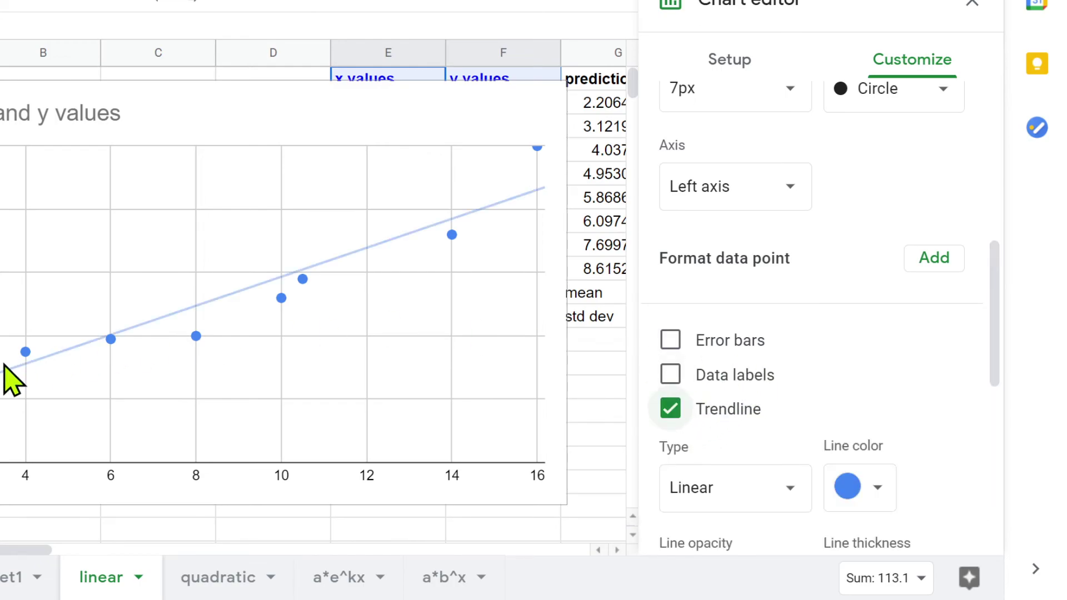
{"action": "scroll", "coordinate": [817, 332], "scroll_direction": "down", "scroll_amount": 3}
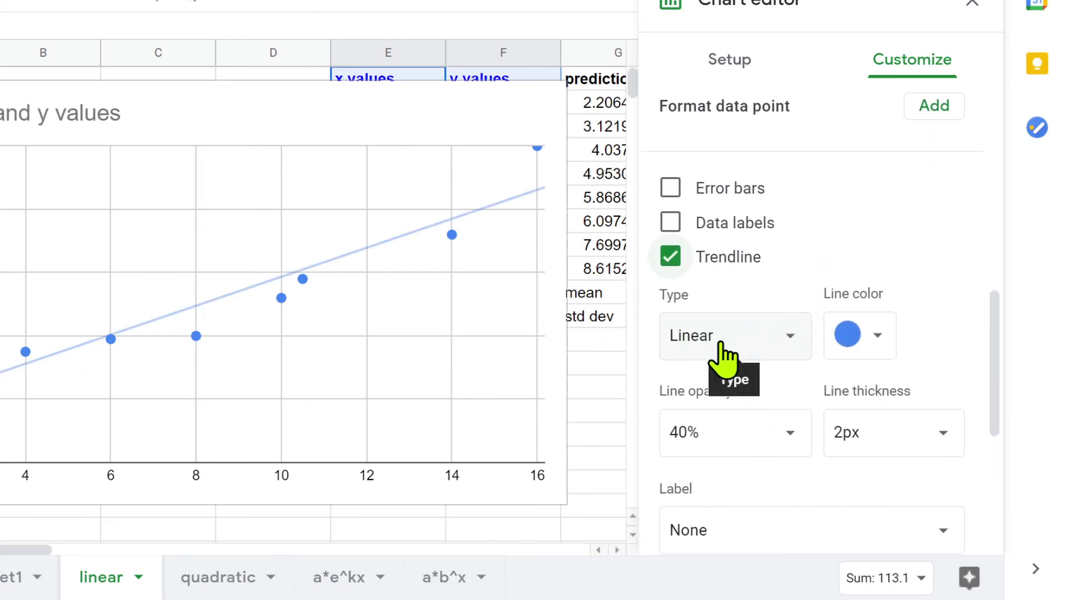
{"action": "left_click", "coordinate": [849, 334]}
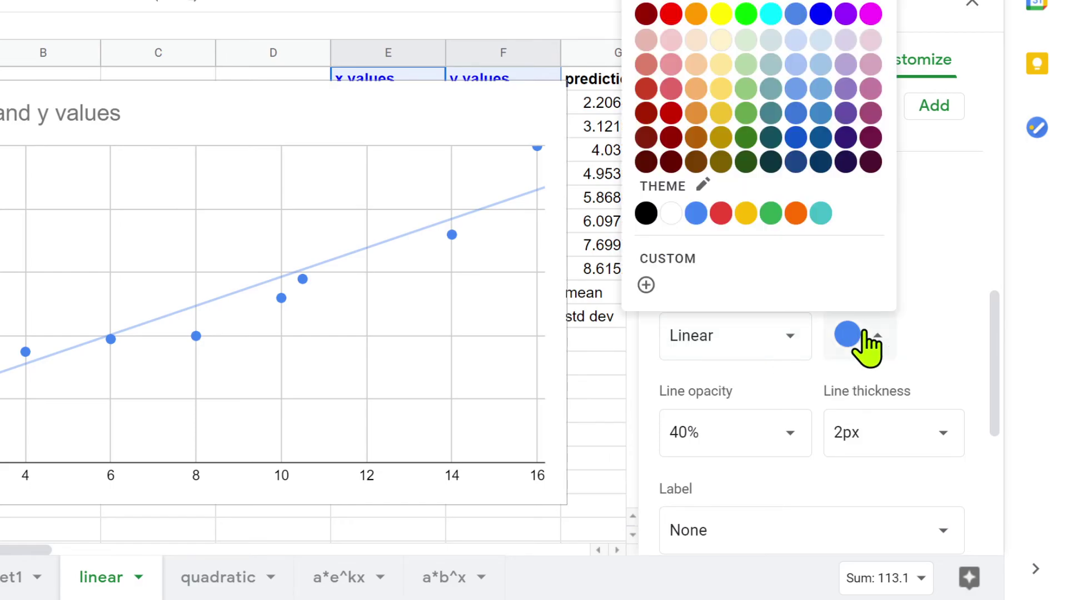
{"action": "left_click", "coordinate": [849, 145]}
{"action": "scroll", "coordinate": [856, 364], "scroll_direction": "down", "scroll_amount": 3}
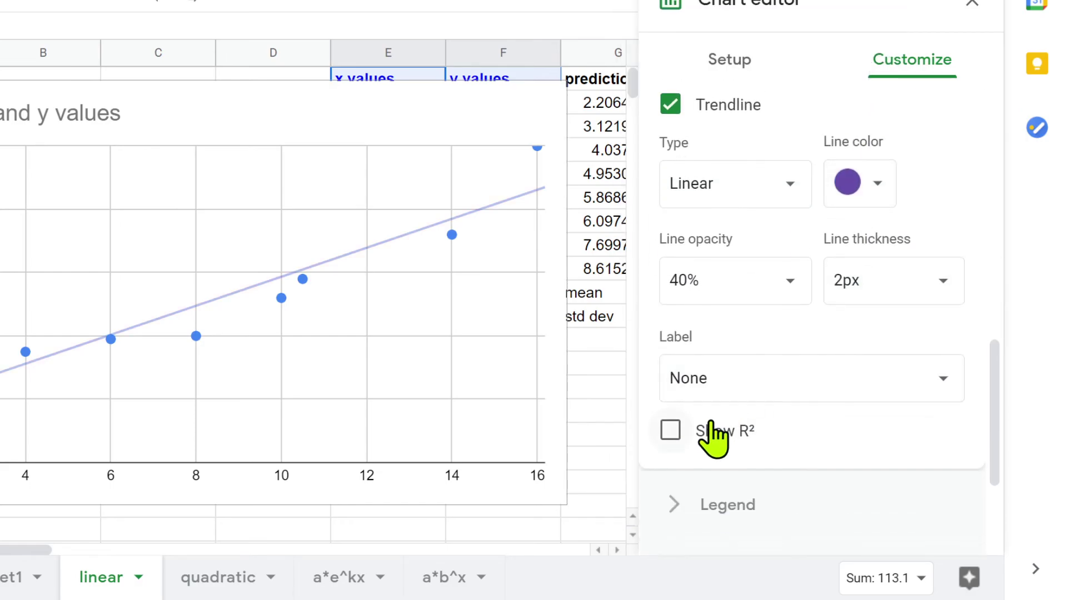
{"action": "left_click", "coordinate": [723, 395]}
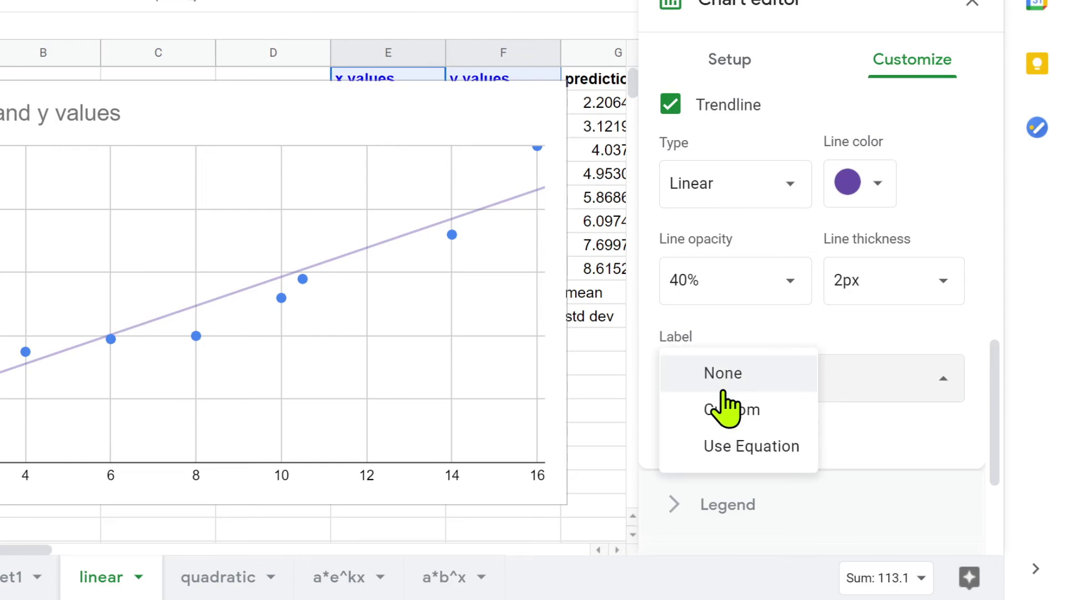
{"action": "left_click", "coordinate": [717, 450]}
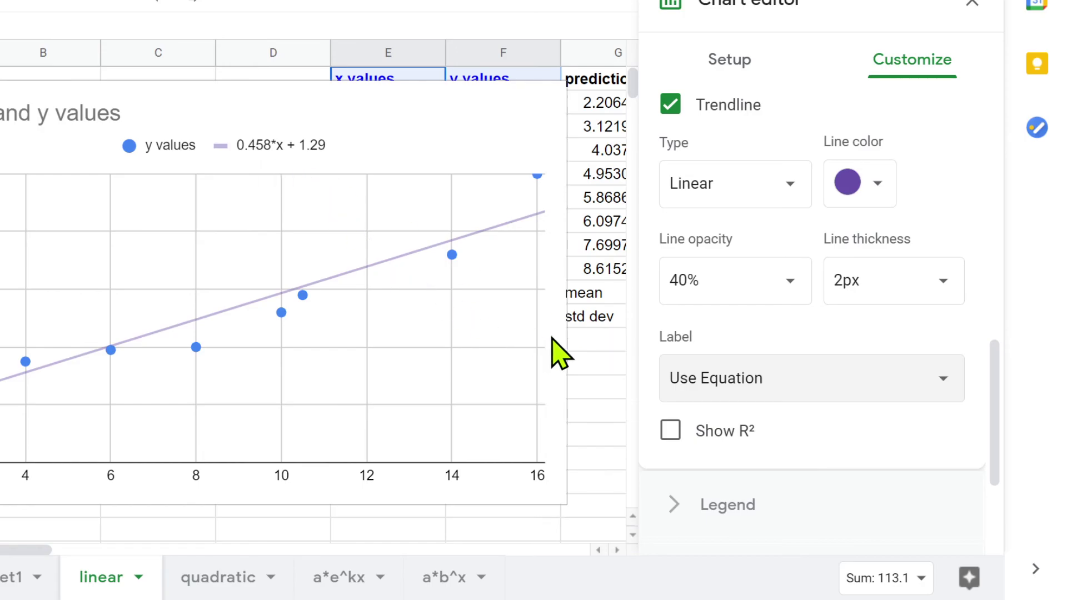
Close the chart editor, shrink the chart, and place it above the linear equation cells
{"action": "left_click", "coordinate": [972, 7]}
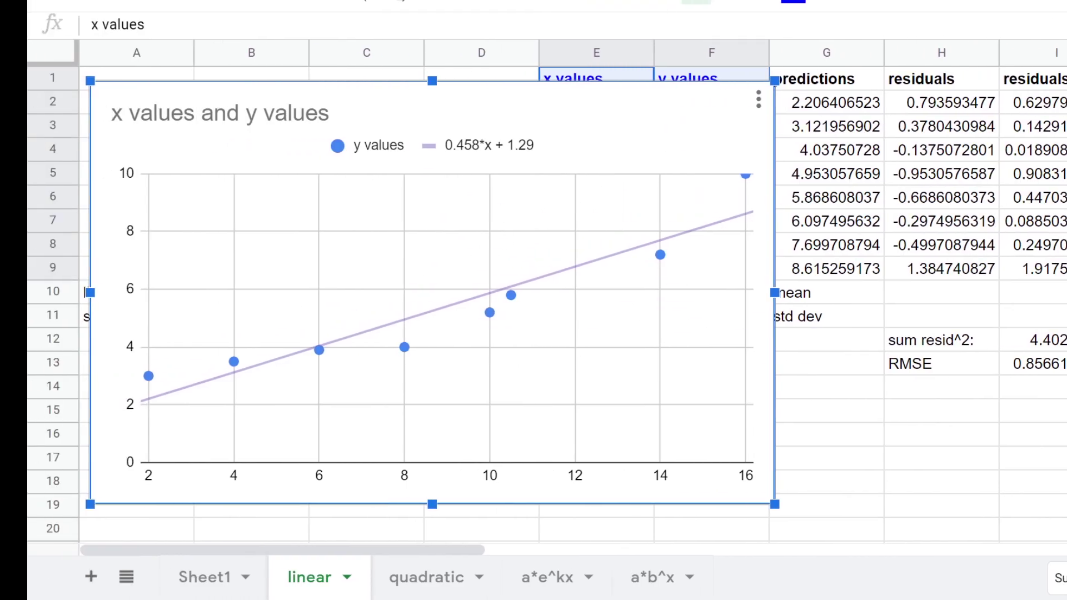
{"action": "left_click_drag", "start_coordinate": [774, 504], "coordinate": [449, 233]}
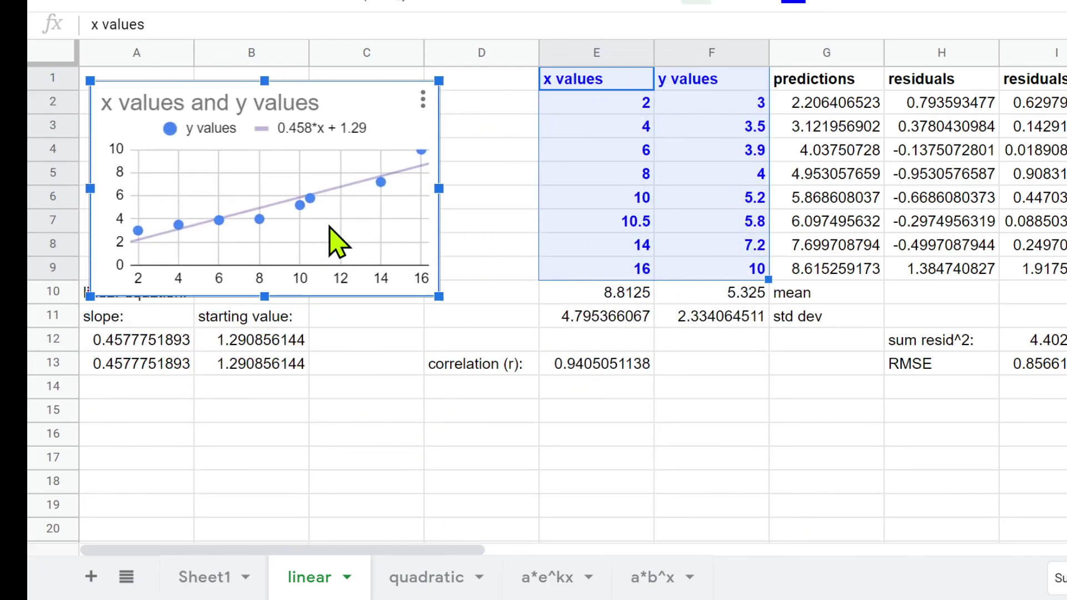
{"action": "left_click_drag", "start_coordinate": [295, 184], "coordinate": [325, 172]}
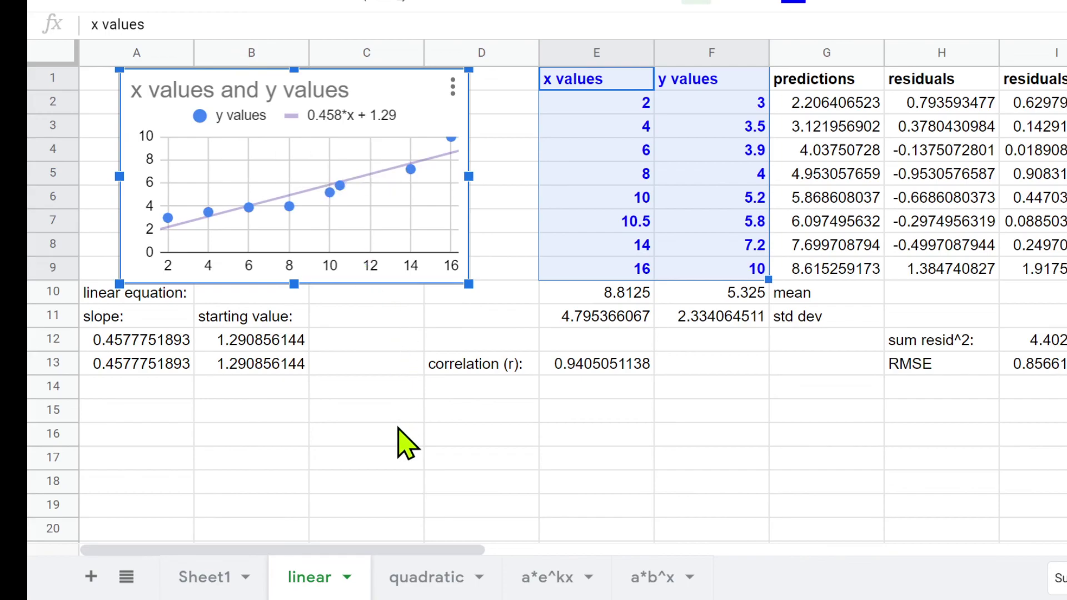
{"action": "left_click", "coordinate": [401, 442]}
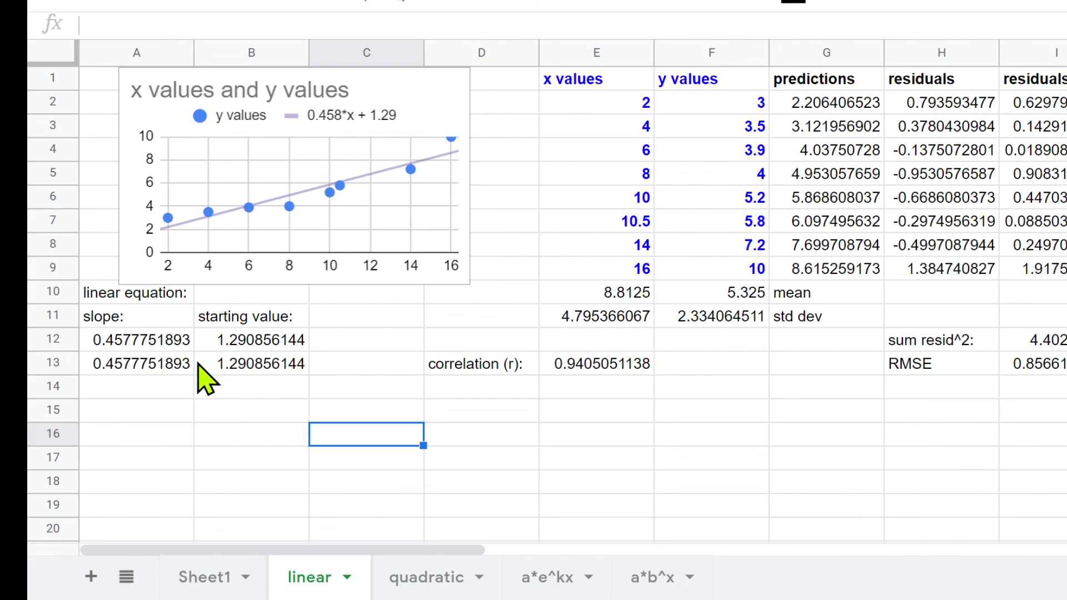
{"action": "left_click_drag", "start_coordinate": [118, 345], "coordinate": [250, 350]}
{"action": "left_click", "coordinate": [156, 341]}
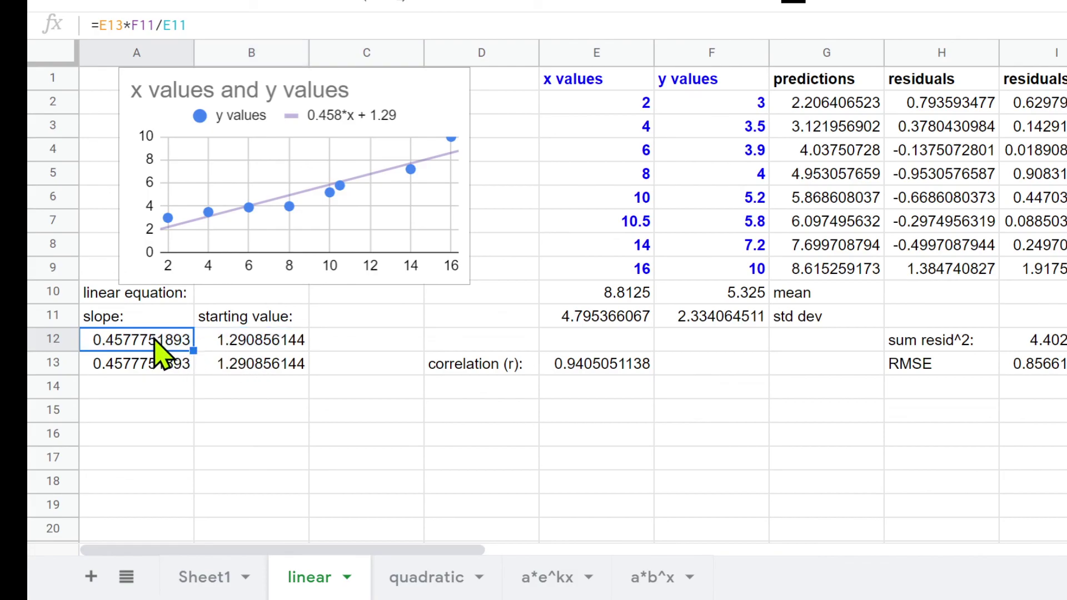
{"action": "left_click", "coordinate": [240, 346]}
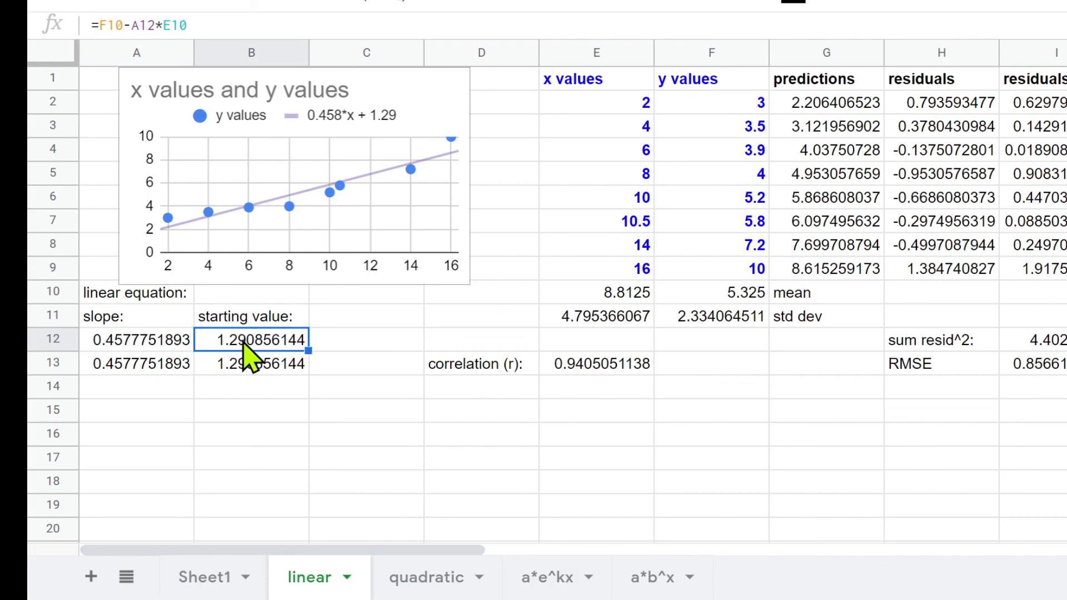
{"action": "left_click_drag", "start_coordinate": [151, 346], "coordinate": [202, 351]}
{"action": "left_click", "coordinate": [162, 341]}
{"action": "double_click", "coordinate": [159, 340]}
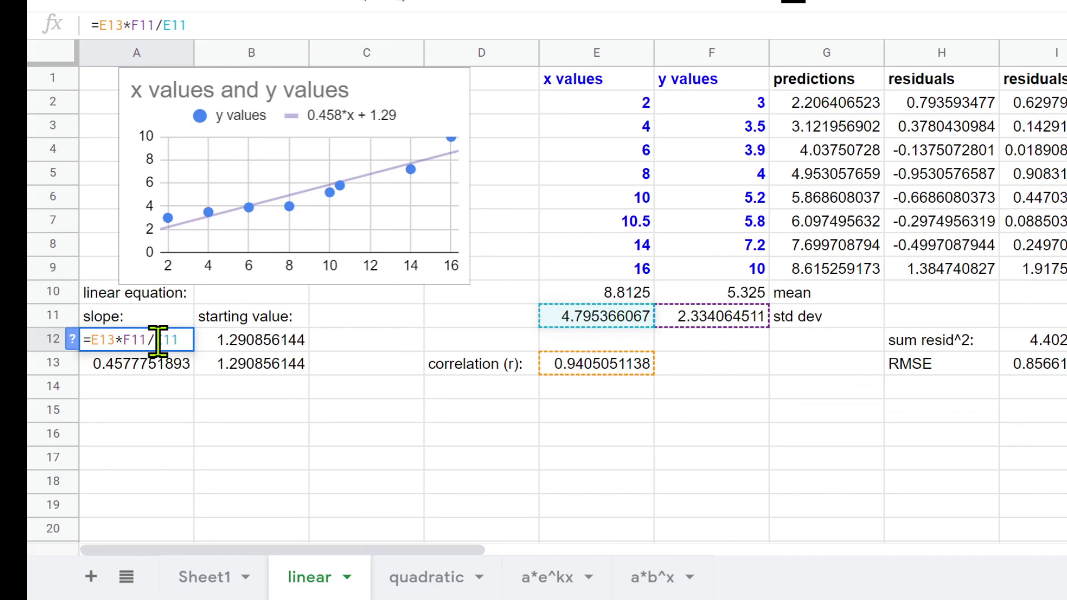
{"action": "double_click", "coordinate": [158, 364]}
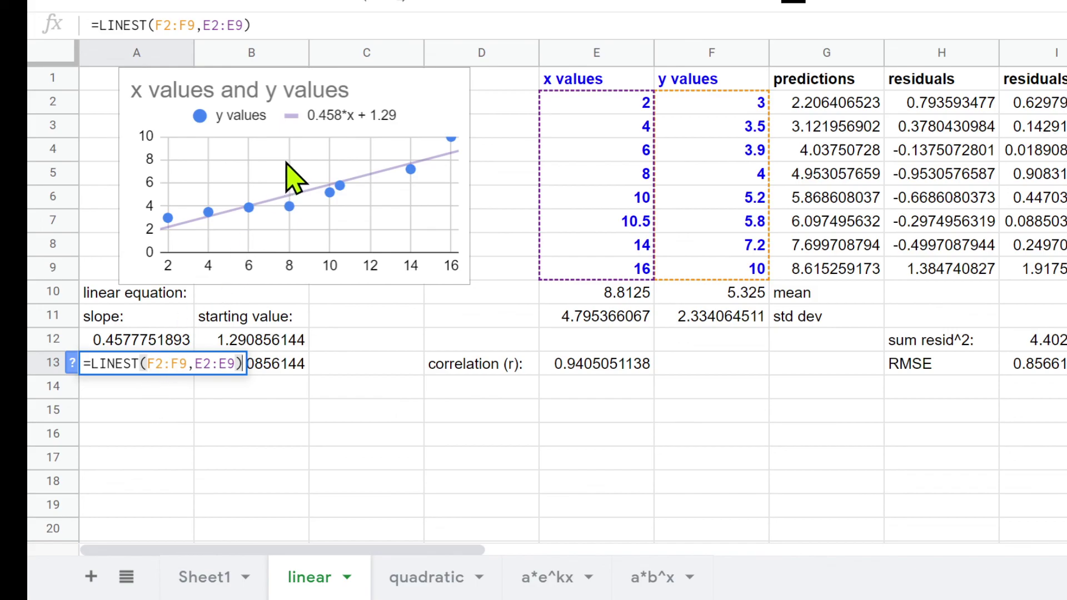
{"action": "left_click", "coordinate": [309, 119]}
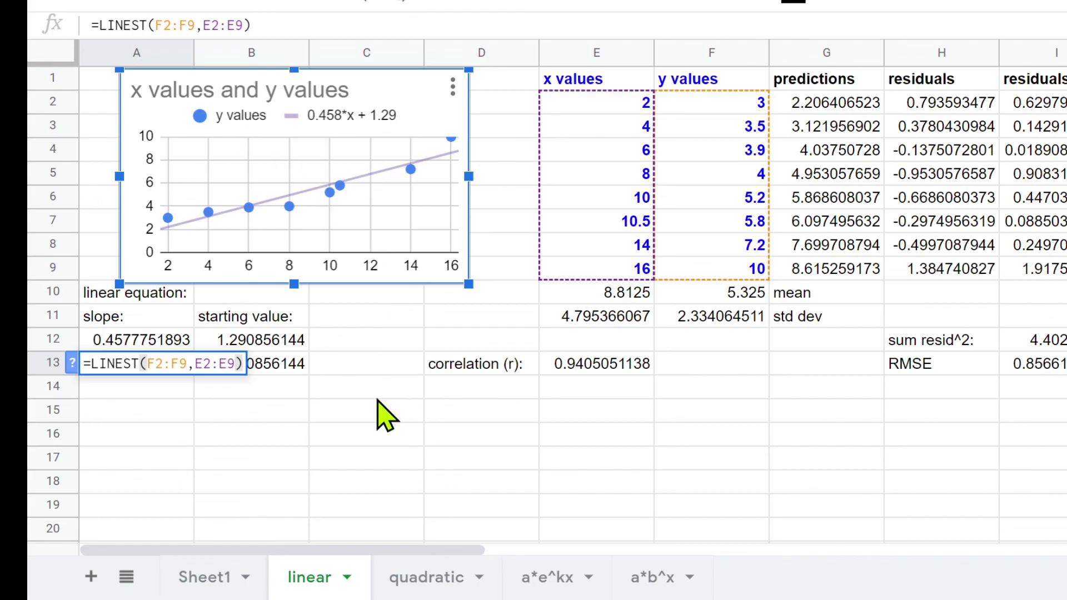
{"action": "double_click", "coordinate": [1027, 364]}
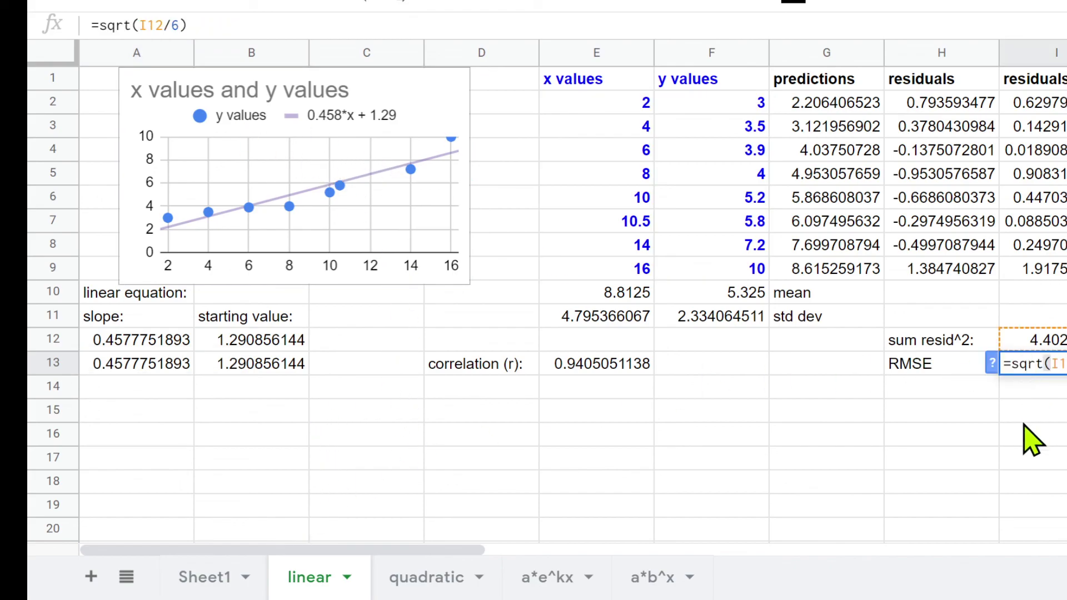
{"action": "key", "text": "Return"}
{"action": "left_click", "coordinate": [1058, 370]}
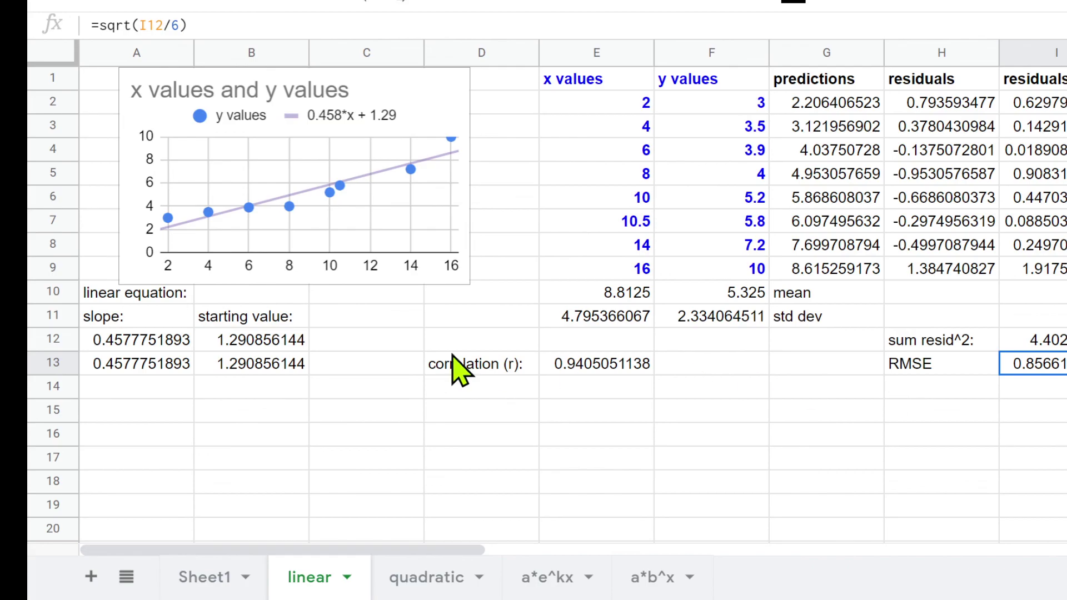